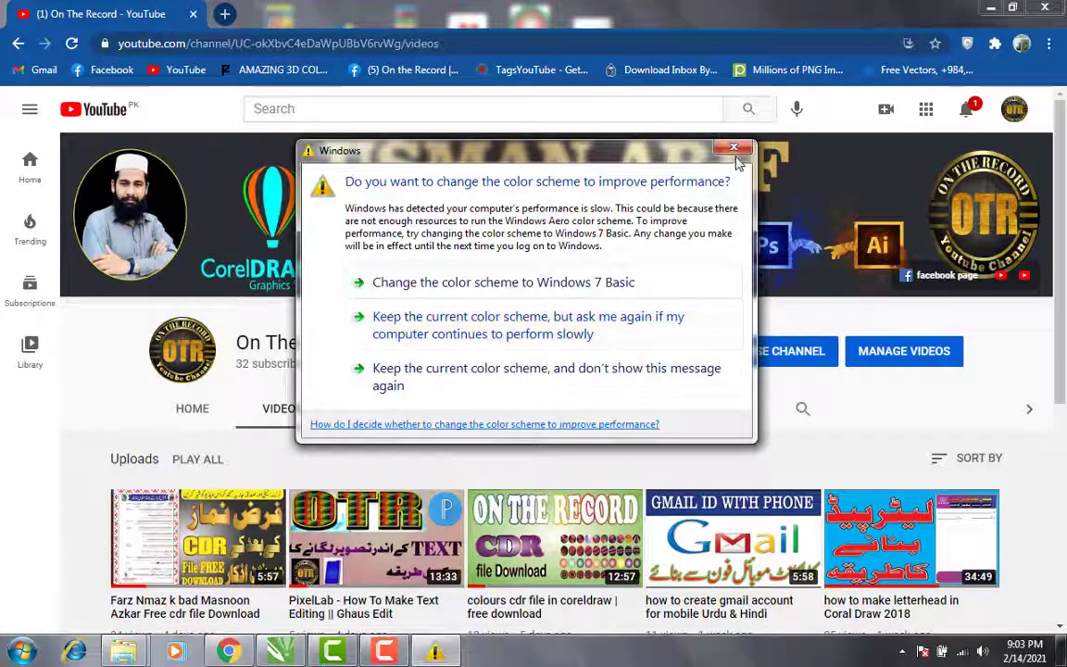
Step: Dismiss the Windows color scheme prompt and switch to the 4966149.cdr ornament drawing in CorelDRAW
left_click(737, 150)
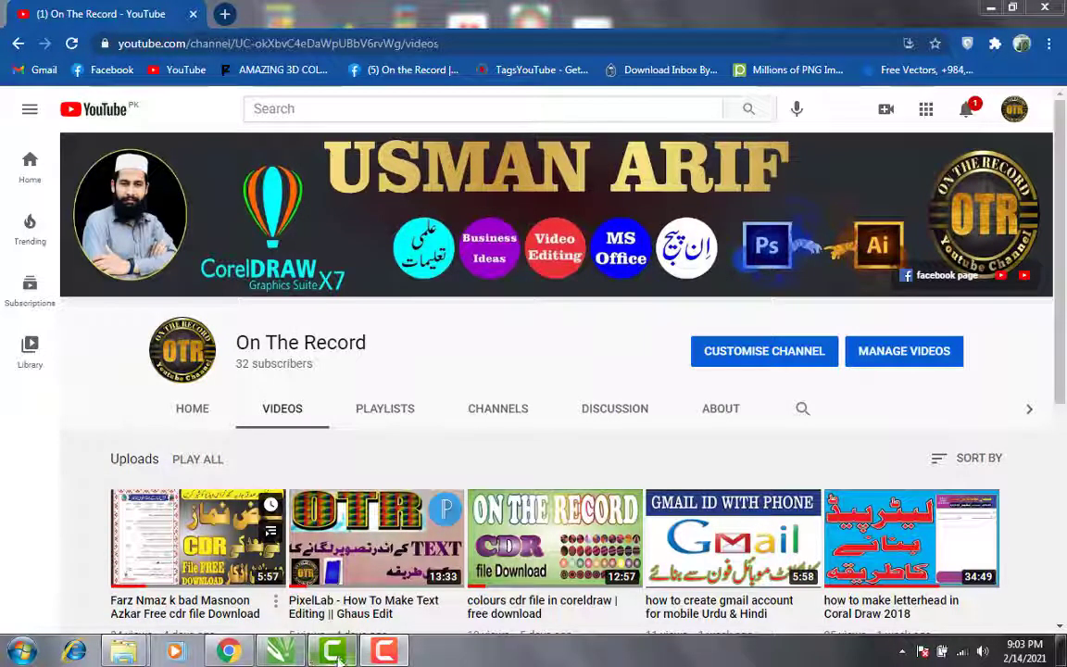
left_click(280, 653)
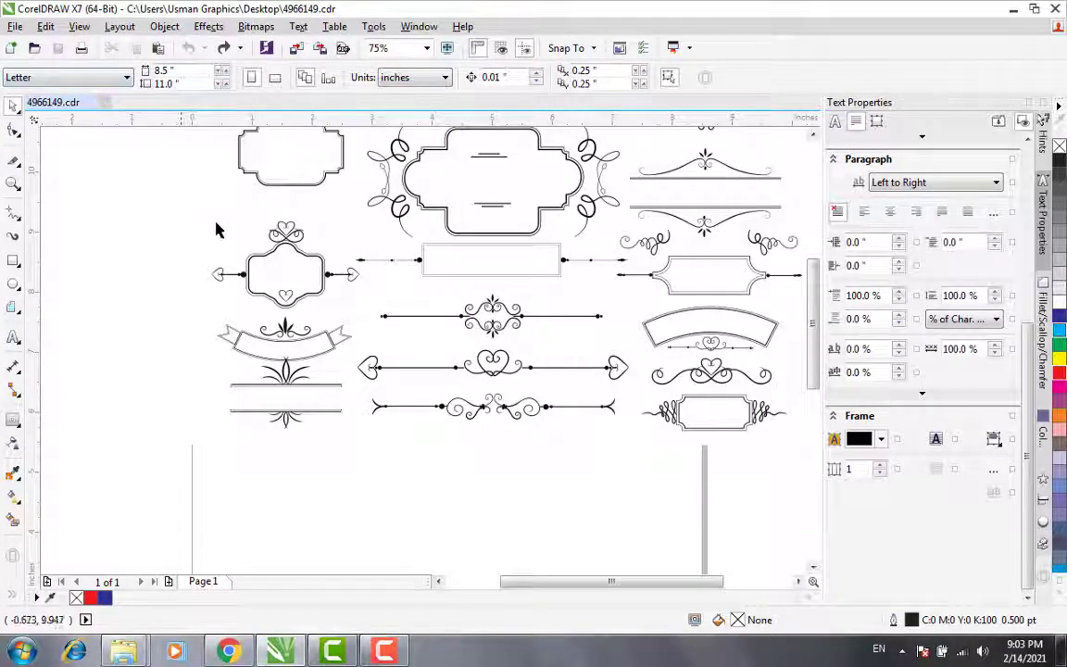
left_click(814, 135)
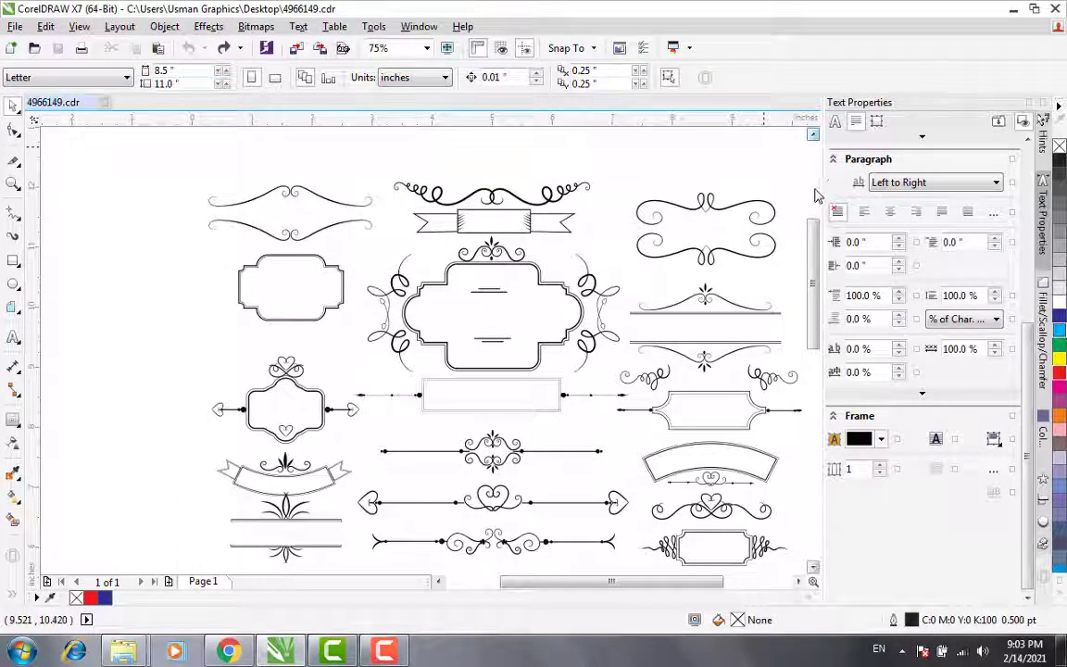
left_click_drag(814, 288, 819, 296)
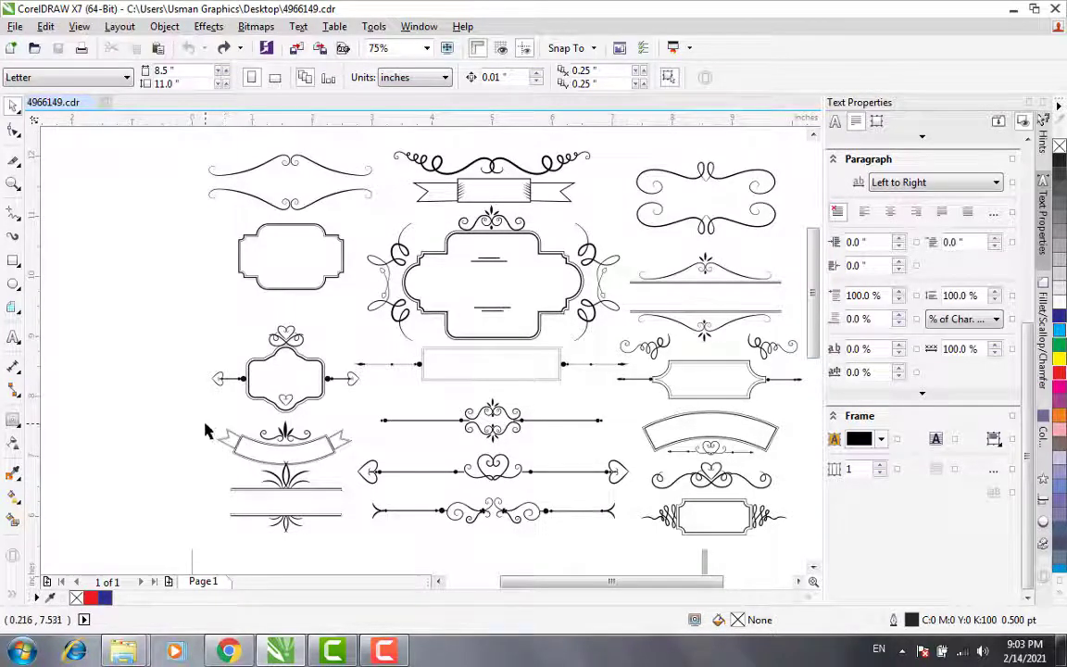
Step: Remove the white background shape lying behind the ornaments so the page border is exposed
left_click_drag(205, 425, 438, 433)
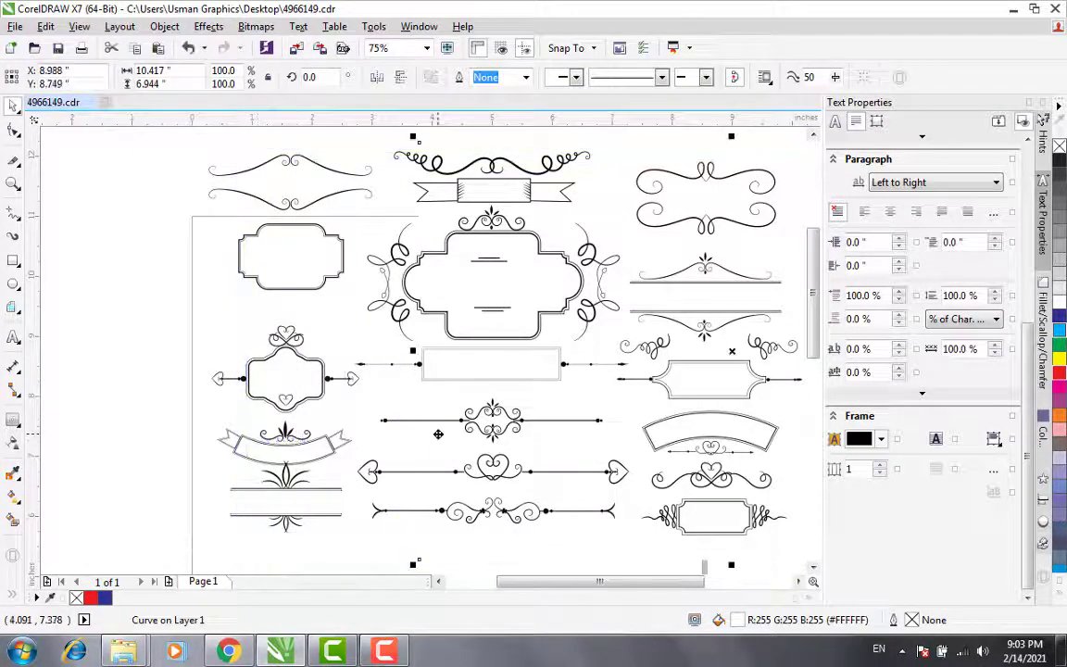
key("Escape")
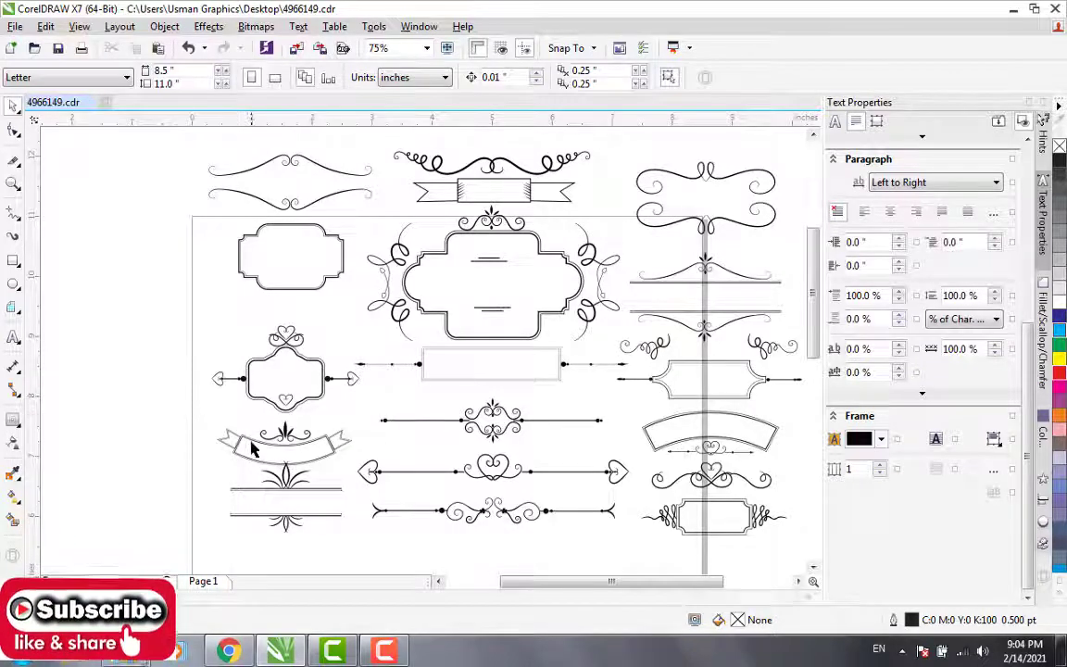
Step: Shift the ribbon banner and the double-line leaf ornament below it slightly, and ungroup the leaf ornament
mouse_move(252, 442)
left_mouse_down()
mouse_move(236, 421)
mouse_move(247, 438)
left_mouse_up()
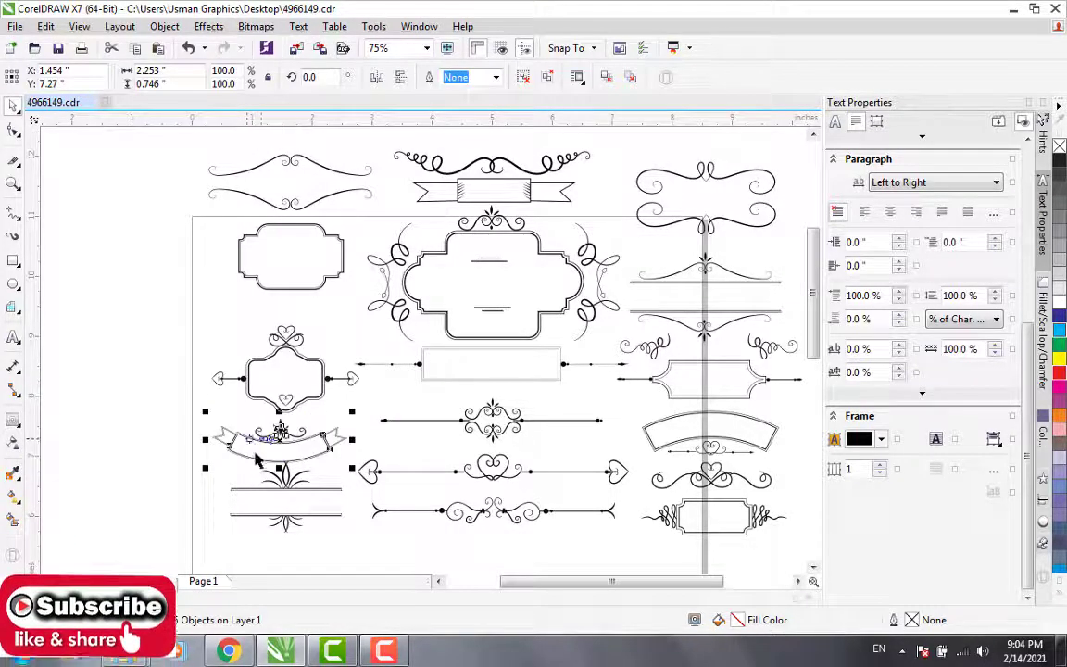
left_click(263, 497)
left_click_drag(263, 490, 254, 489)
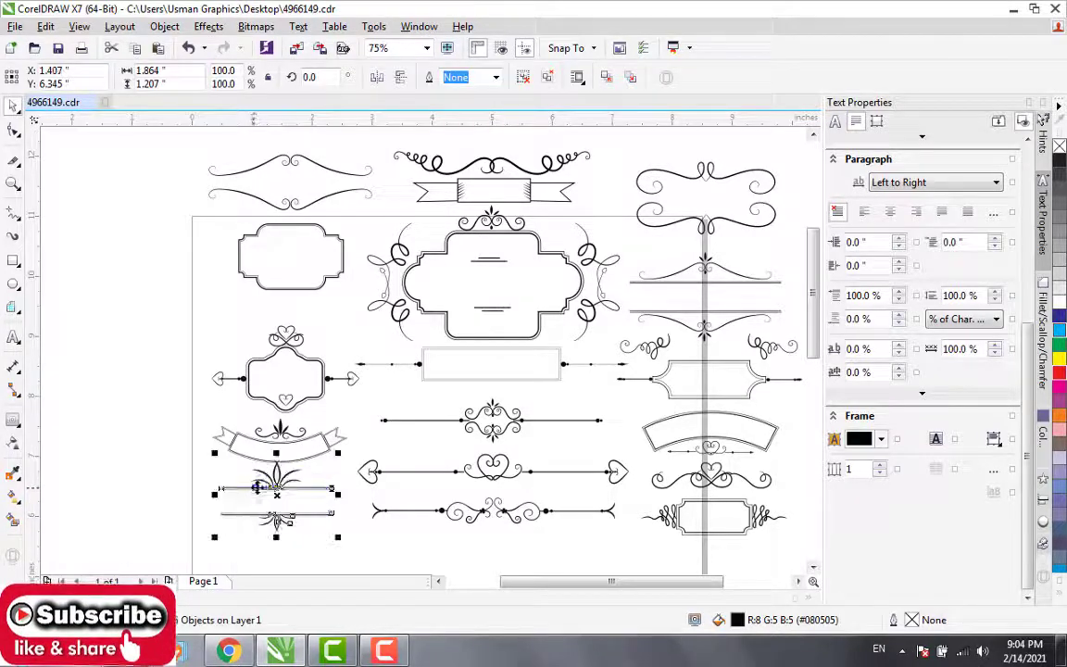
left_click(524, 80)
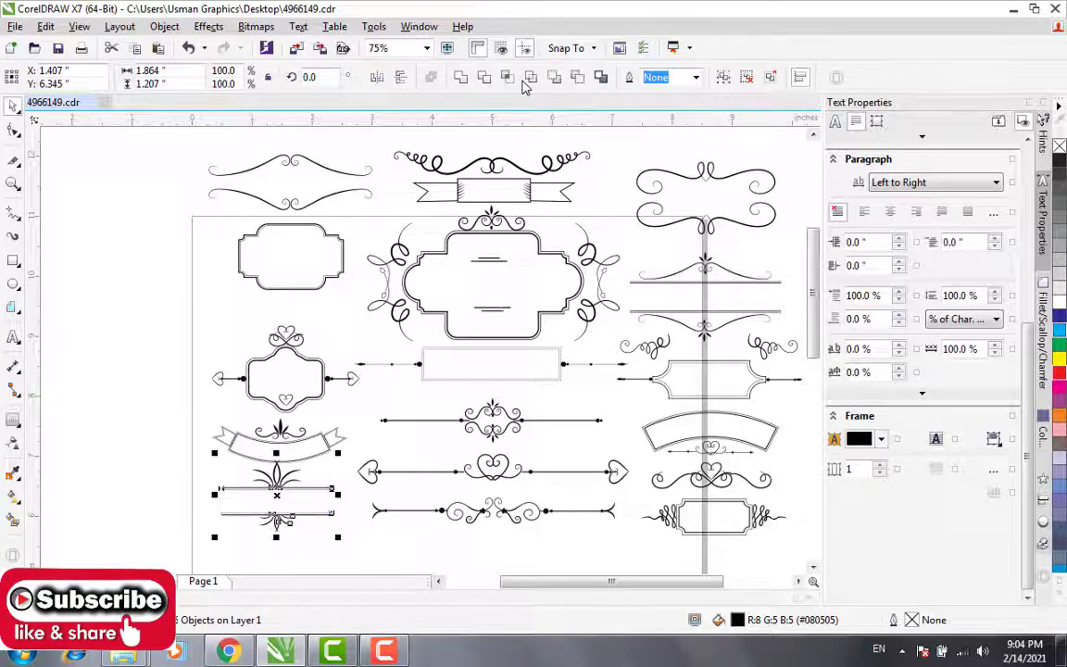
left_click(140, 469)
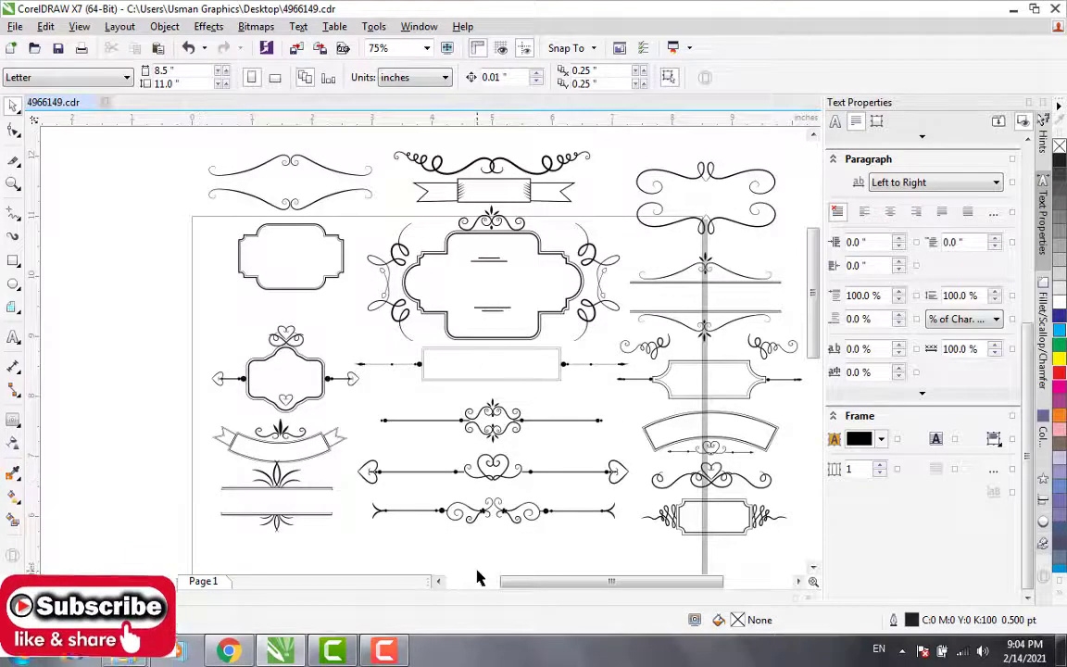
Step: Nudge the ribbon banner away and move all parts of the double-line leaf ornament to the blank area left of the page
left_click_drag(813, 321, 814, 369)
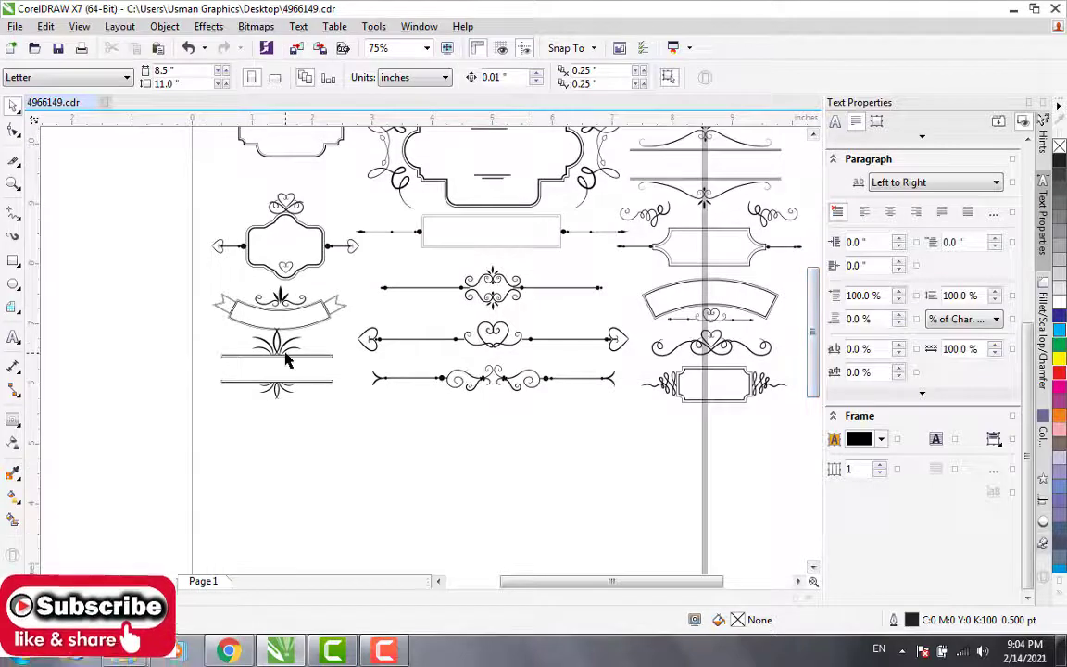
left_click(287, 307)
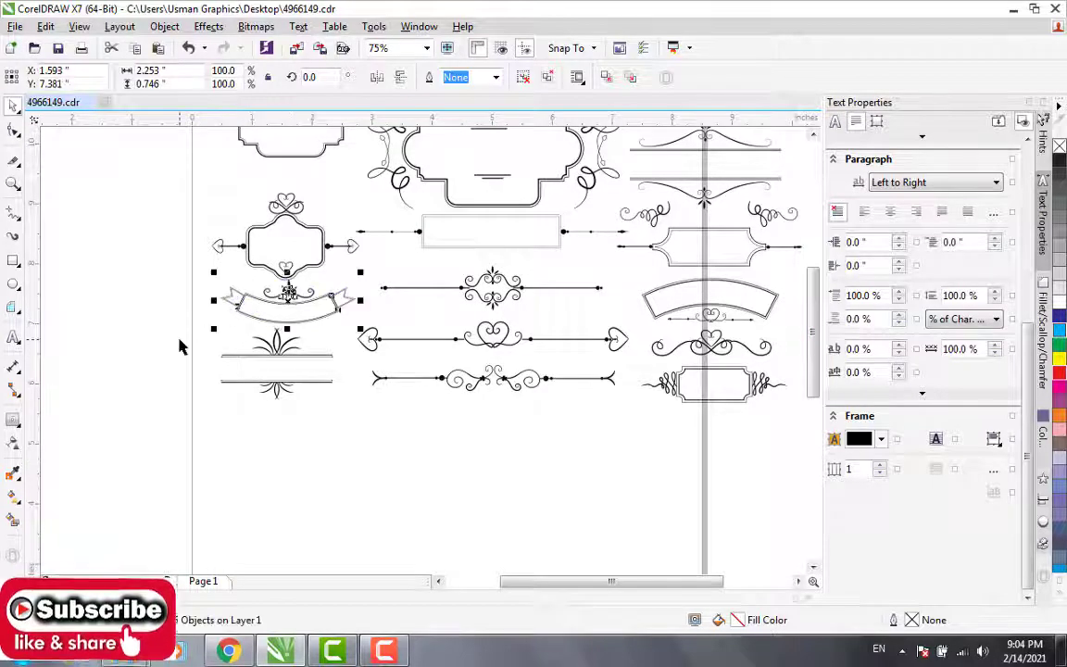
left_click_drag(186, 339, 321, 424)
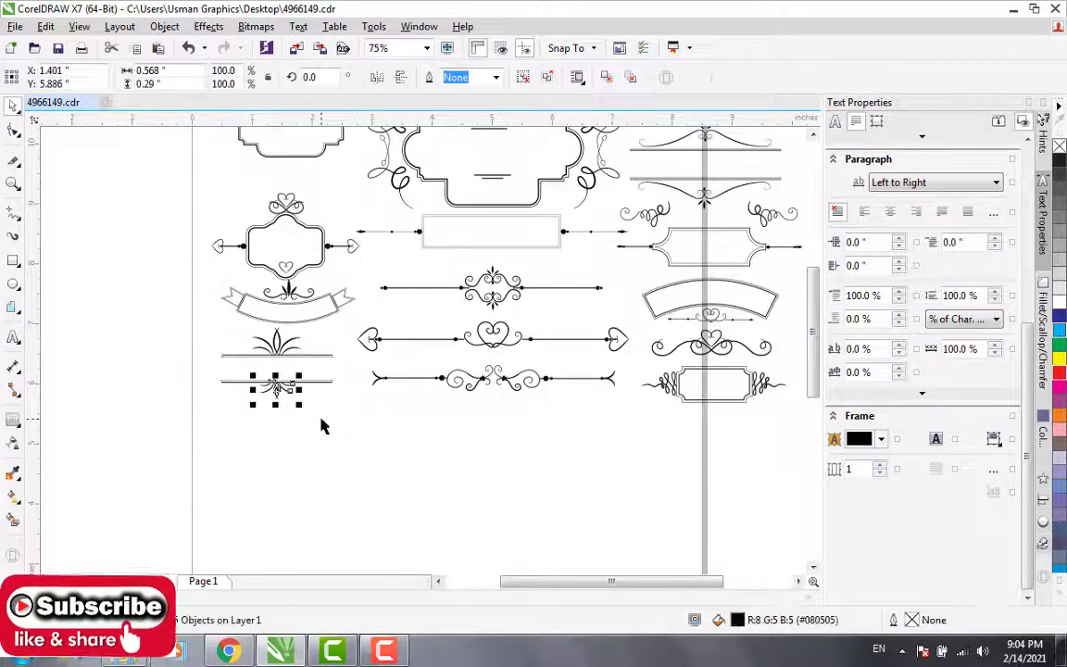
left_click(204, 341)
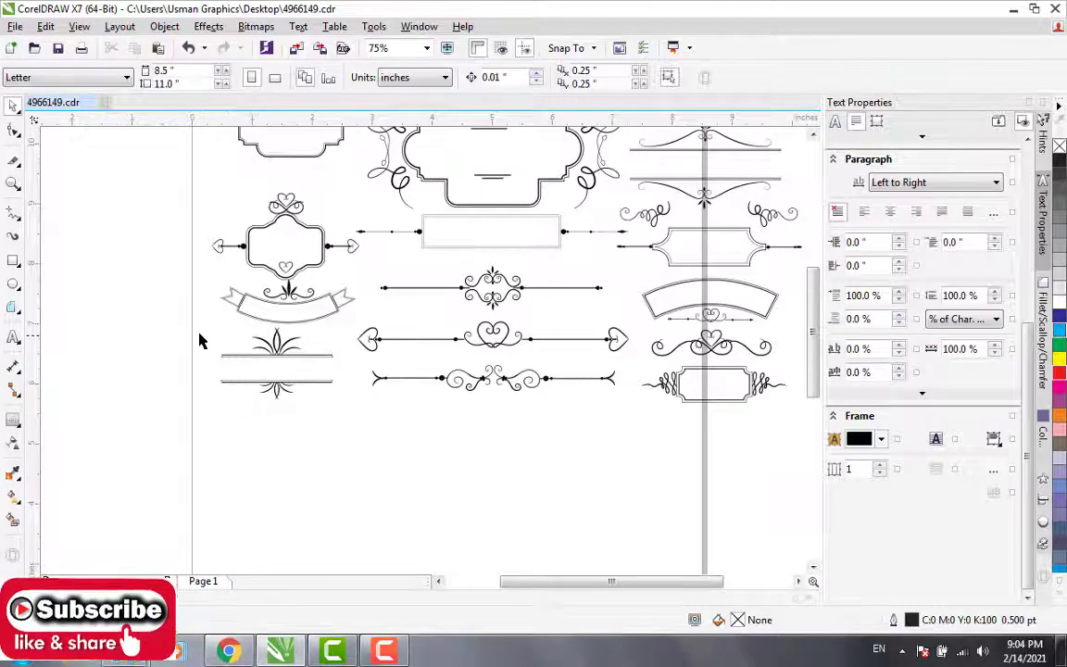
left_click_drag(195, 330, 345, 405)
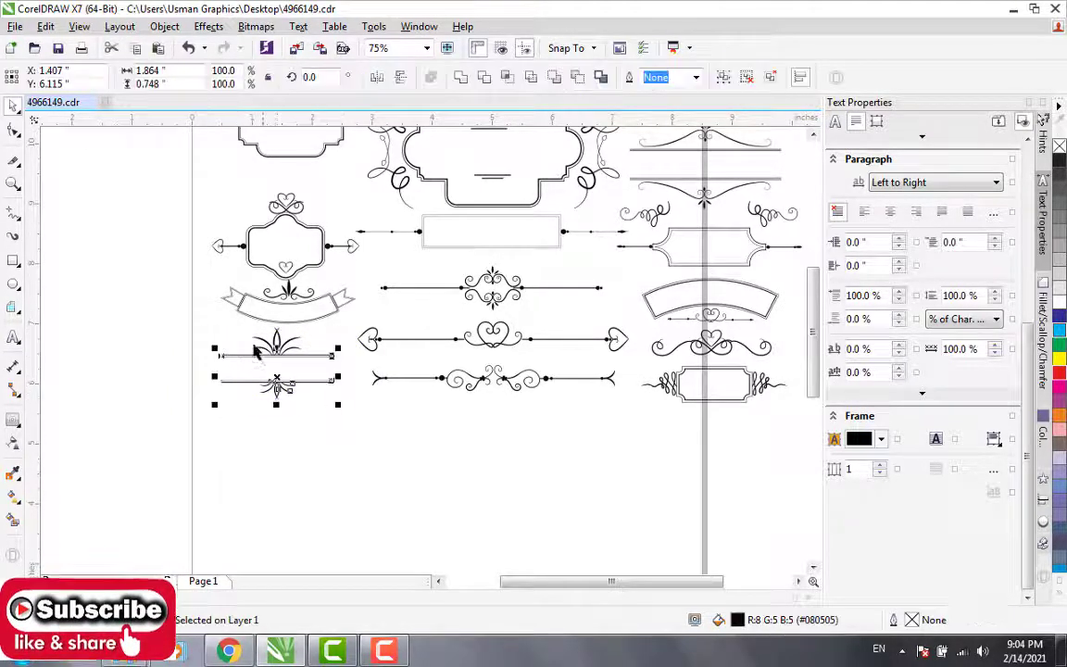
left_click(179, 324)
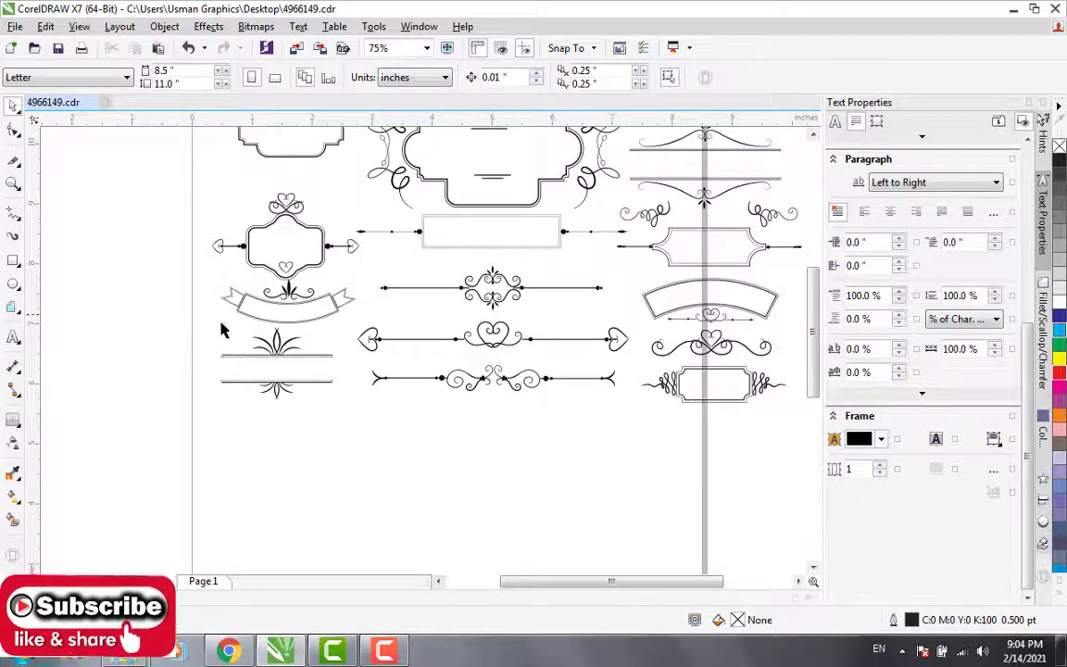
left_click_drag(180, 315, 346, 443)
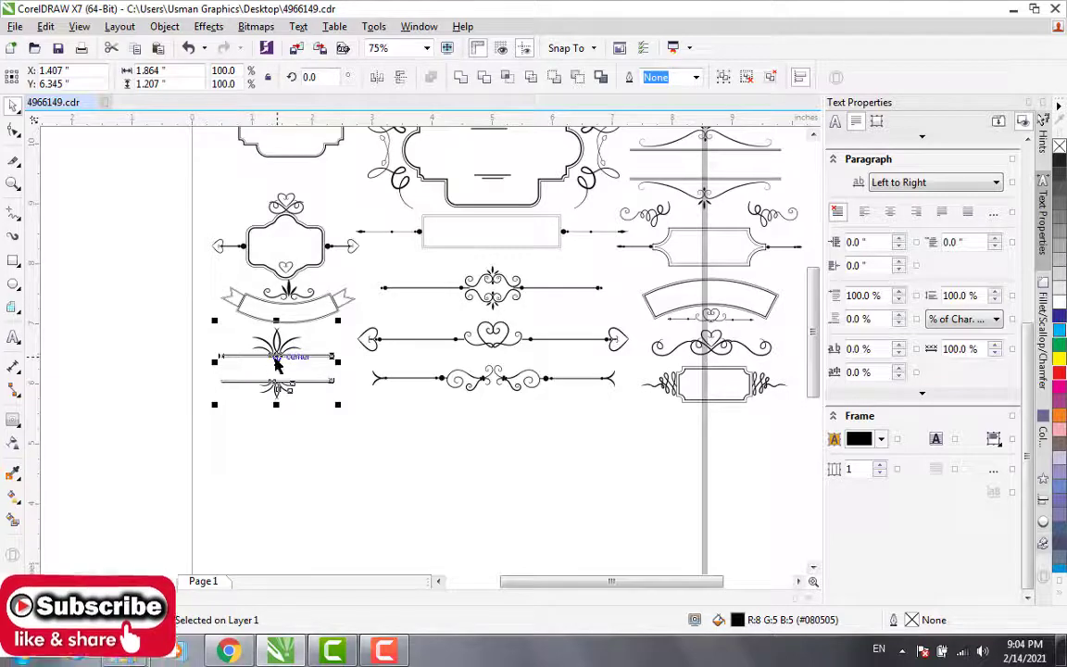
left_click_drag(274, 365, 114, 470)
left_click(215, 427)
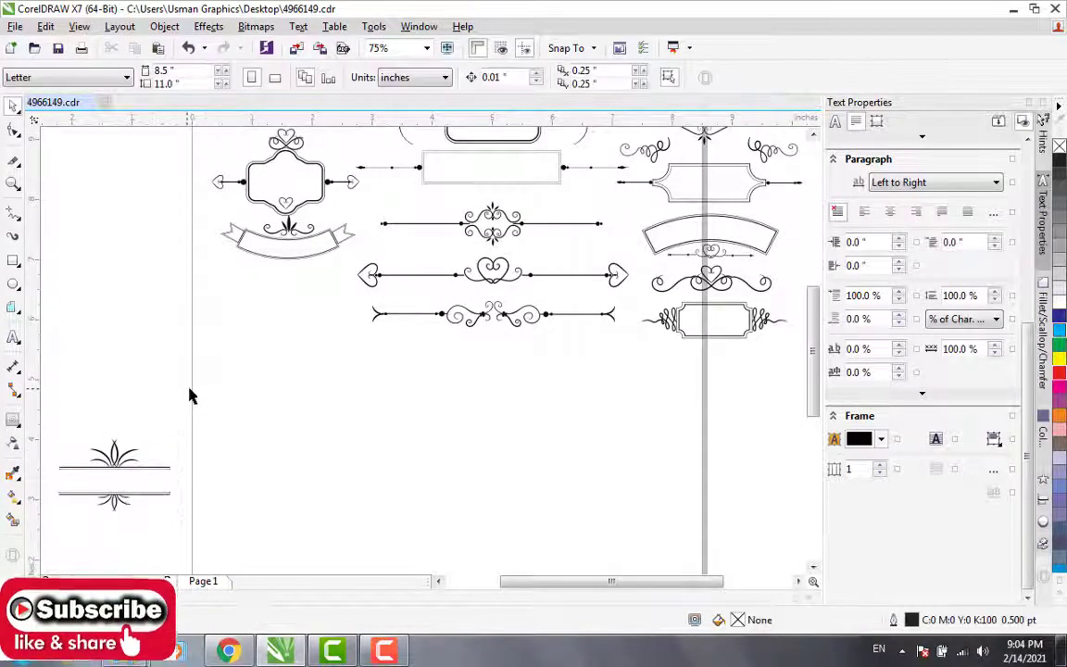
double_click(192, 389)
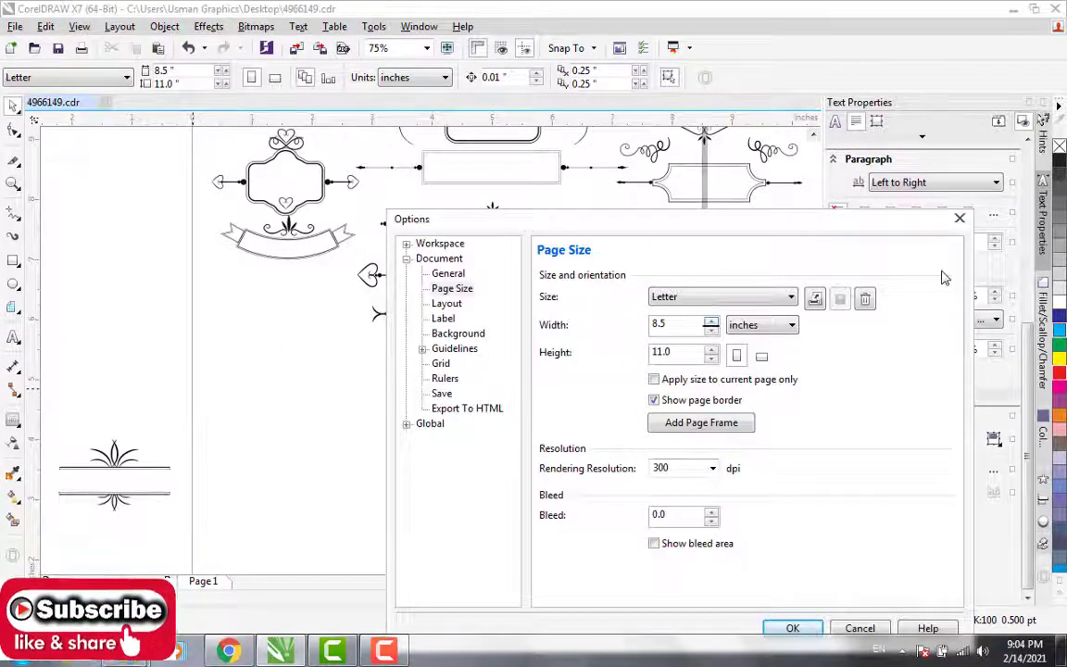
left_click(960, 219)
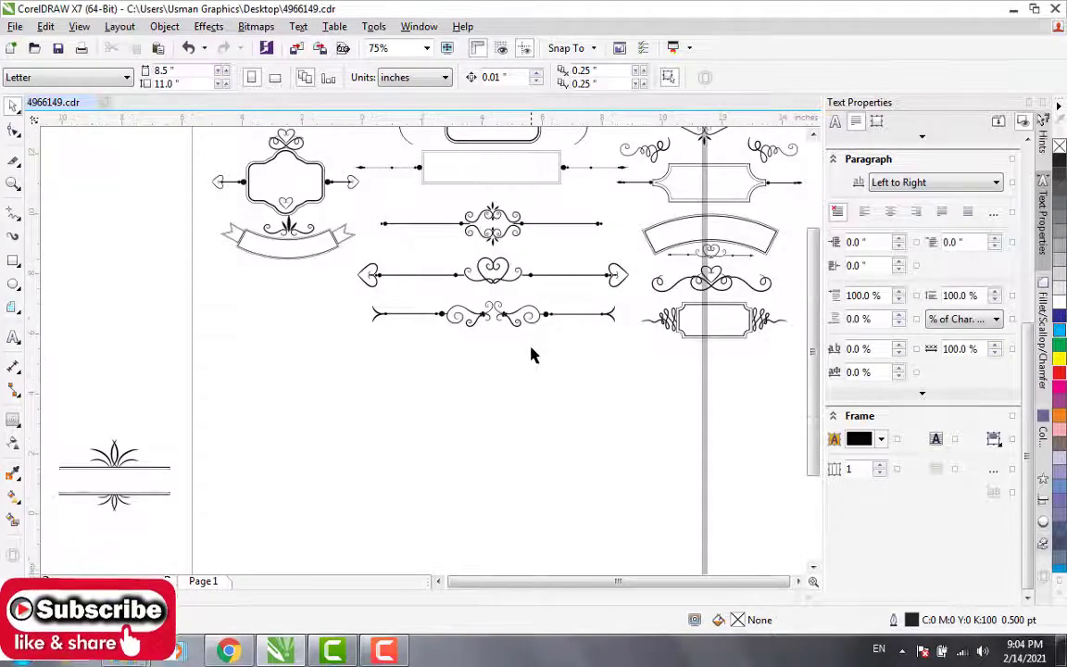
Step: Add a text line with the person's full name above the double-line leaf ornament beside the page
scroll(532, 355, "down", 3)
scroll(532, 355, "up", 2)
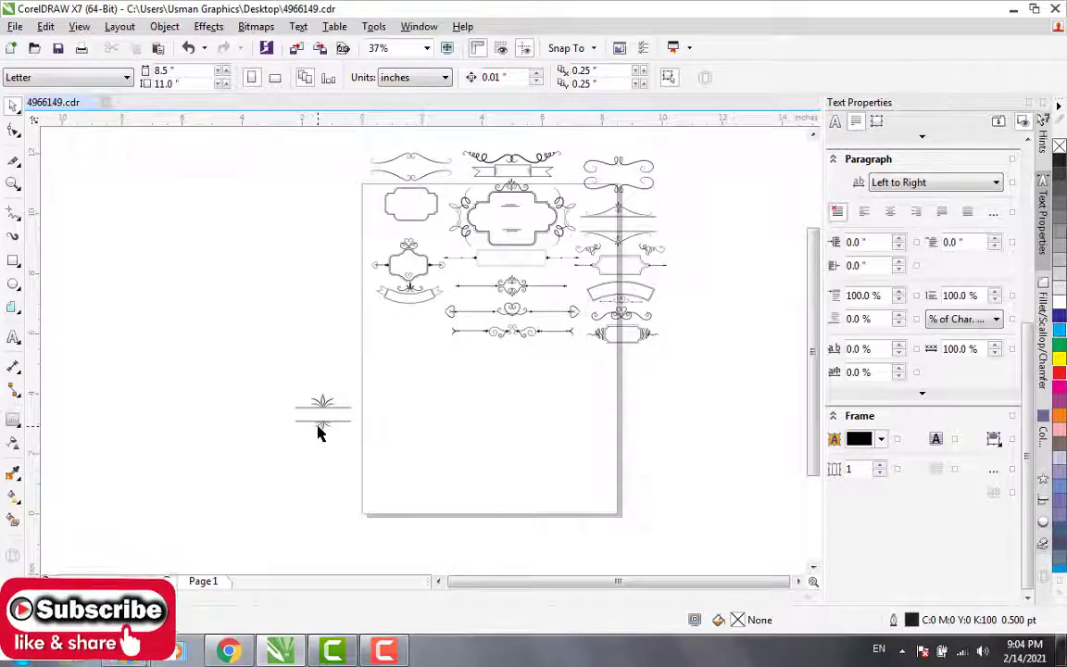
scroll(318, 433, "up", 3)
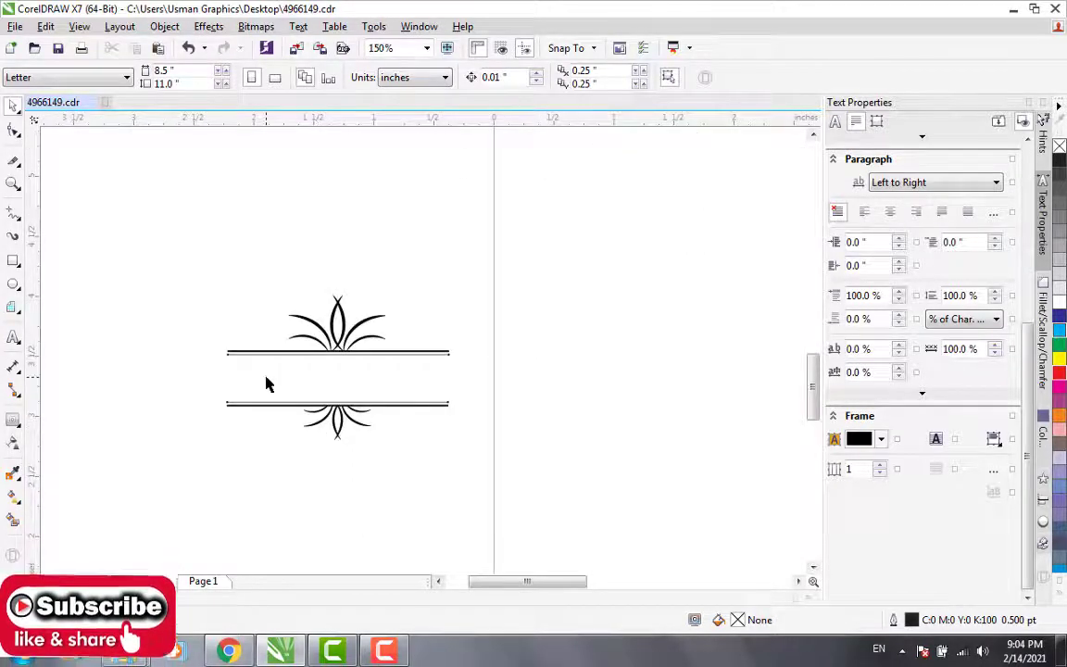
scroll(297, 368, "up", 1)
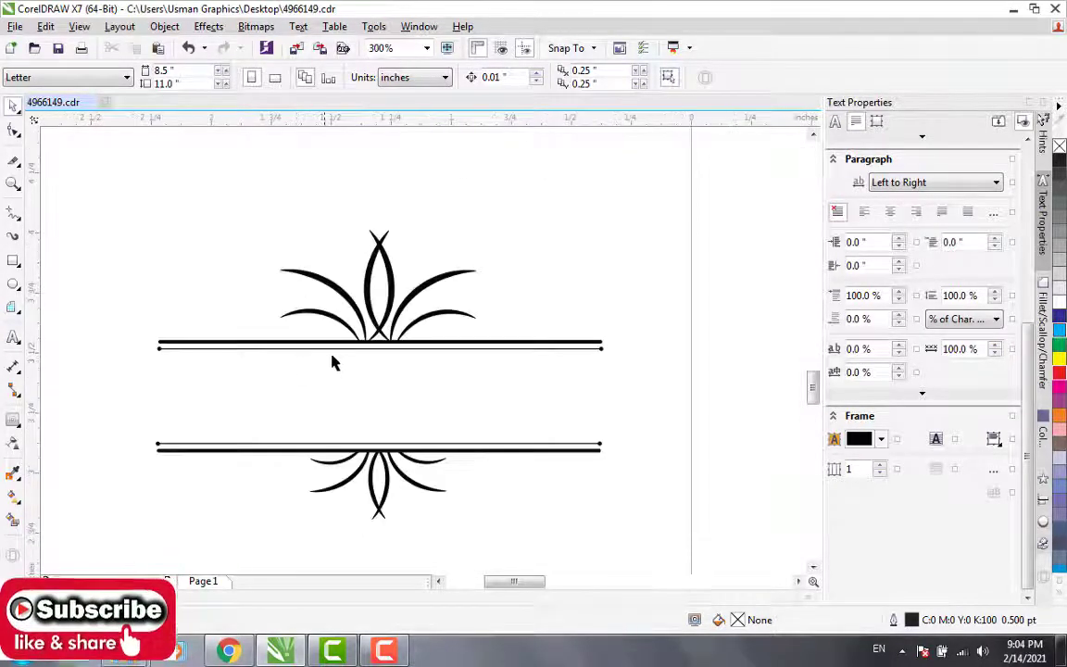
left_click(390, 321)
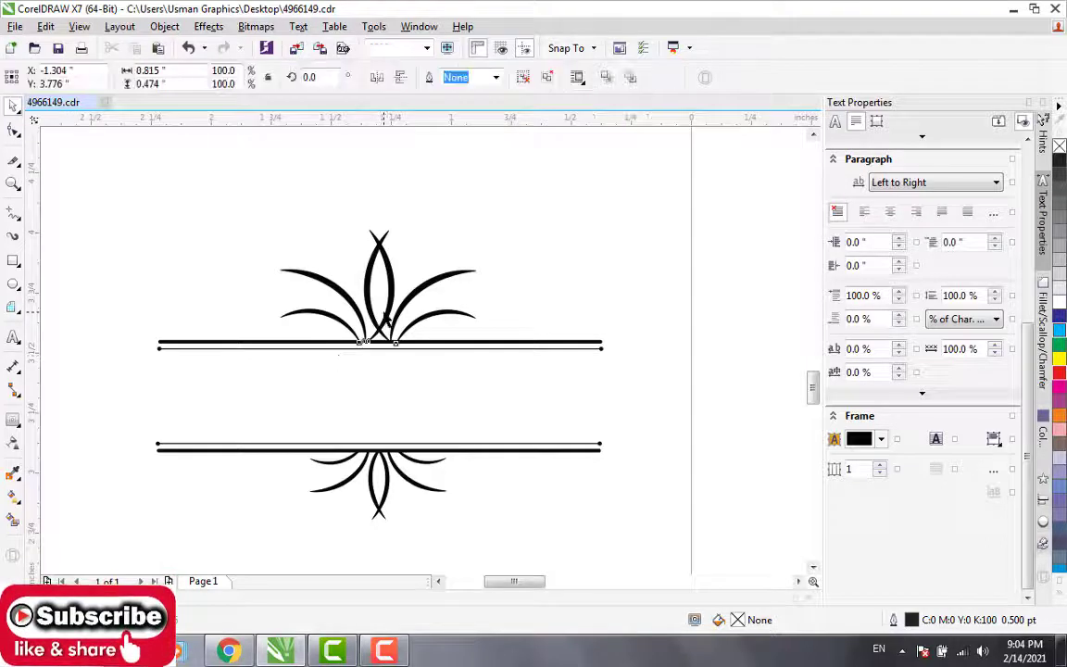
left_click(373, 399)
left_click(14, 343)
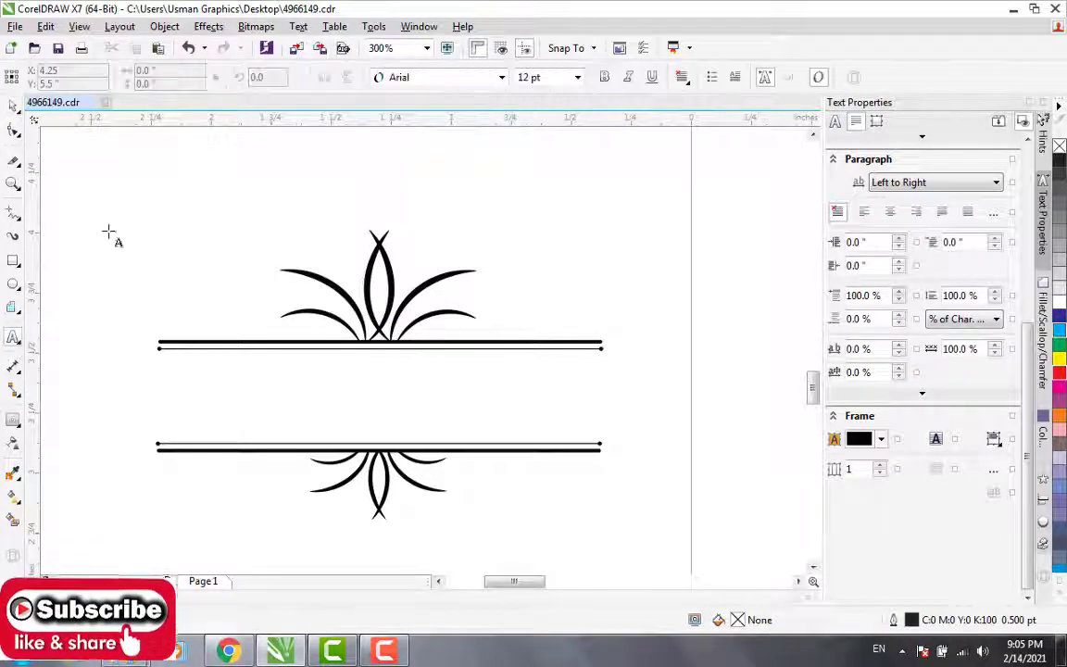
left_click(210, 172)
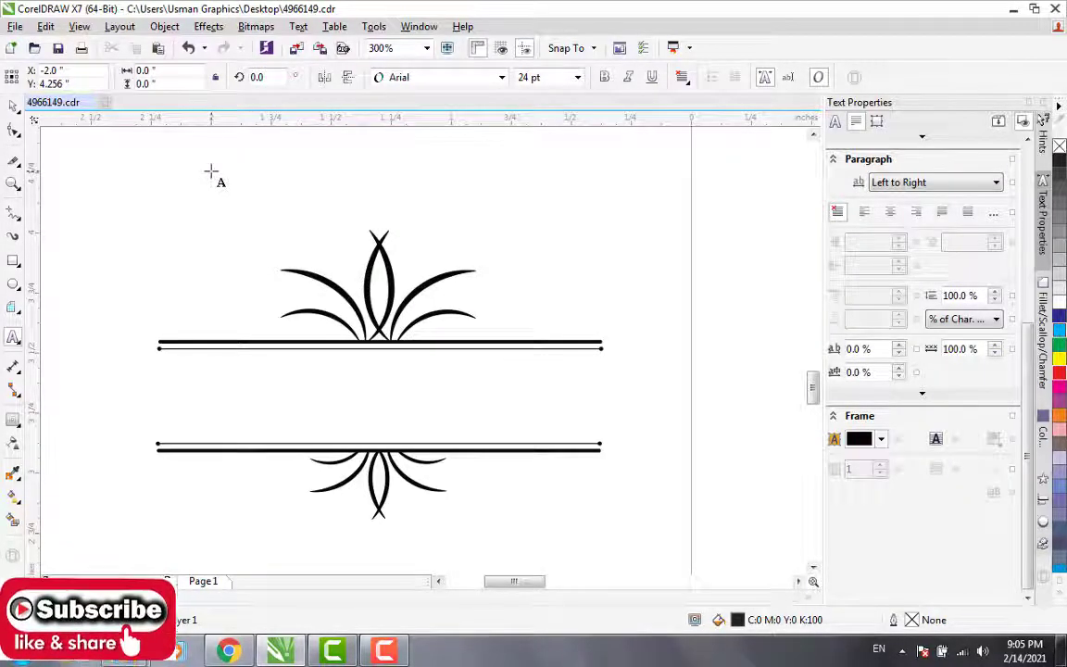
type("U")
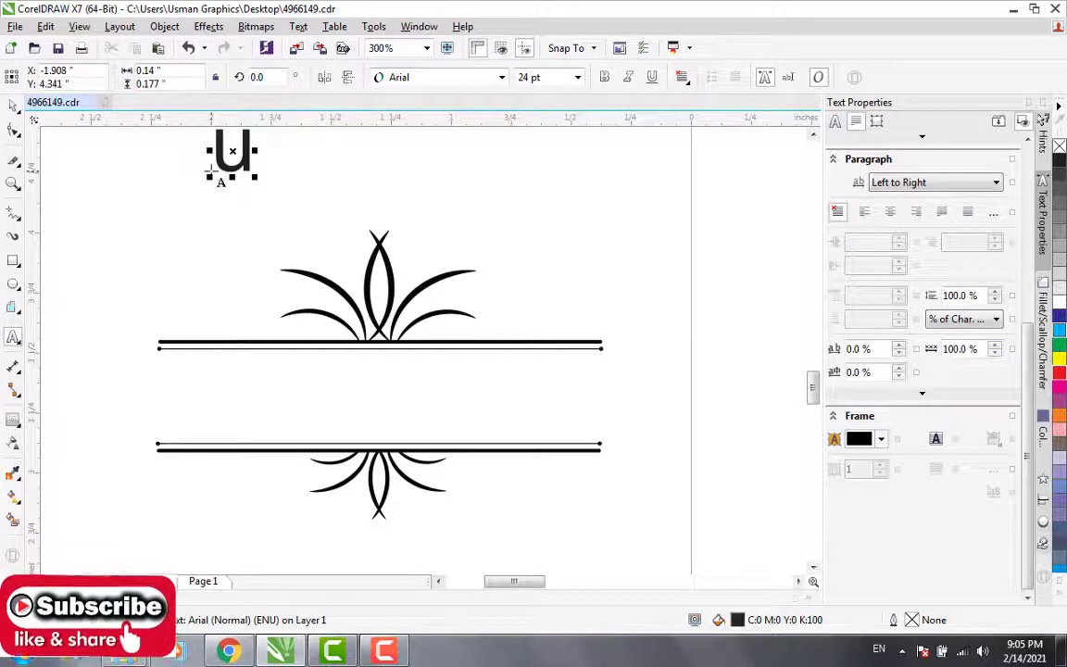
type("=")
key("BackSpace")
key("BackSpace")
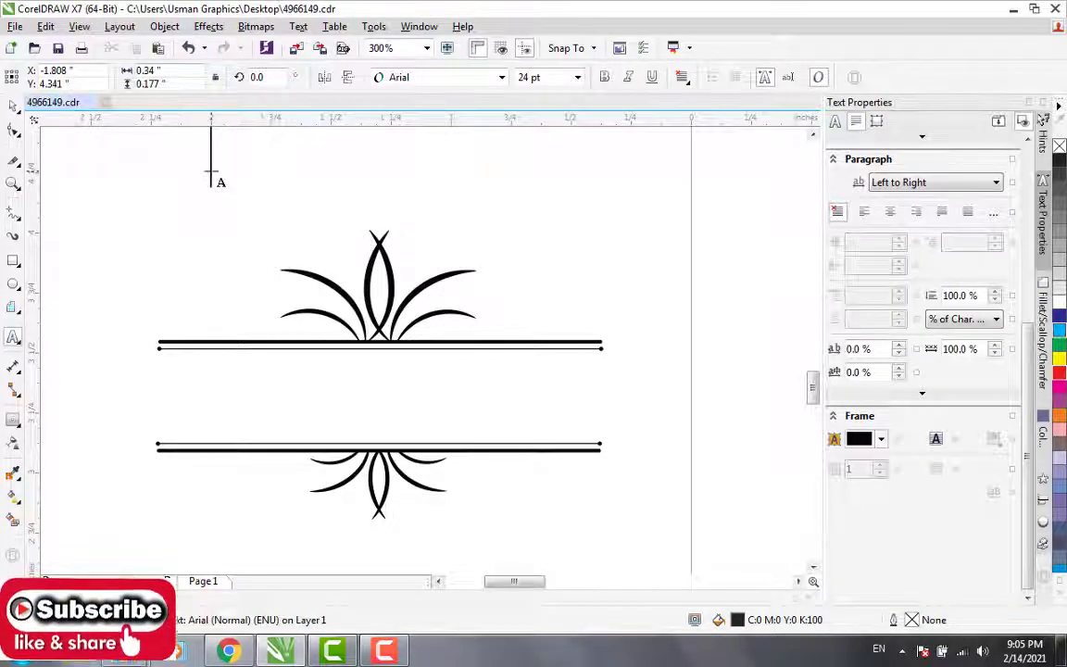
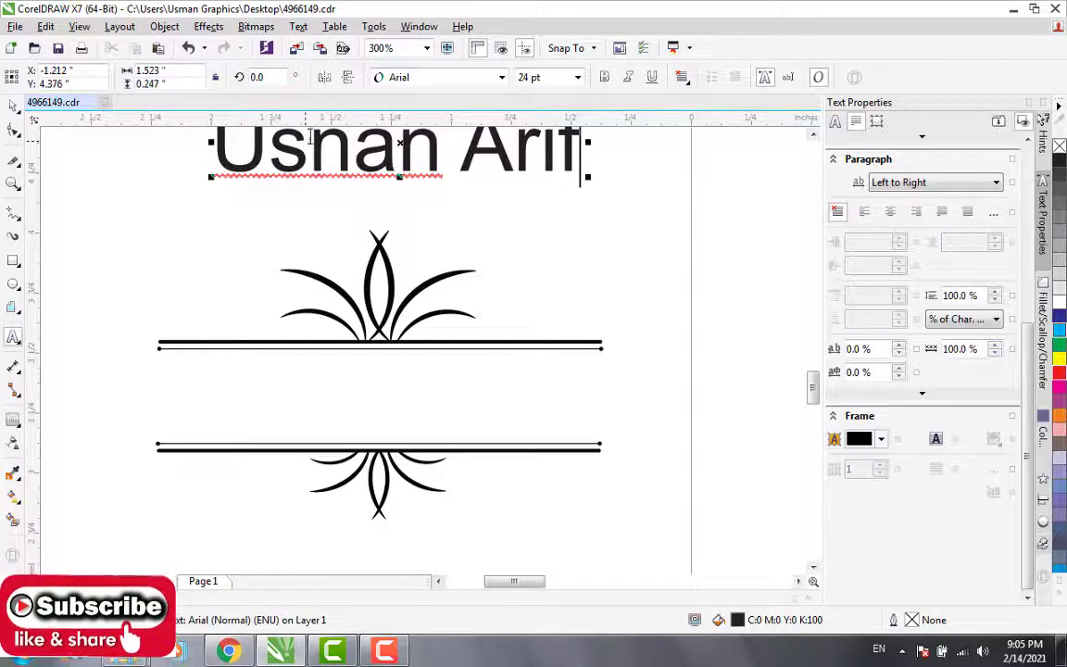
Step: Shift the name text slightly lower above the leaf ornament and set its font to Clarendon Blk BT
left_click_drag(400, 142, 392, 178)
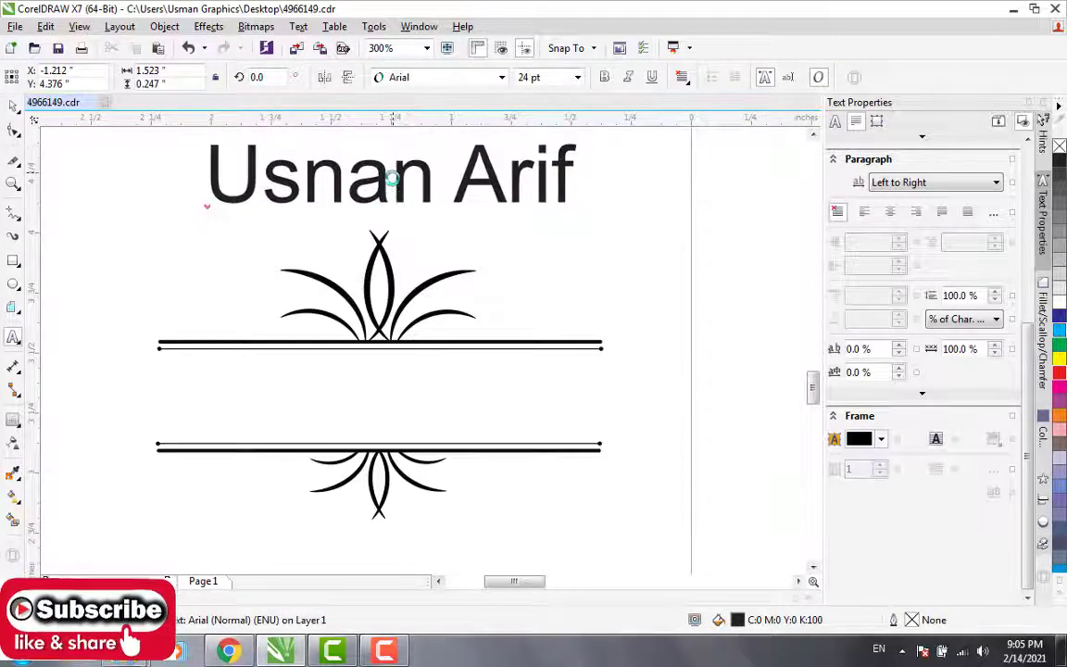
left_click(501, 78)
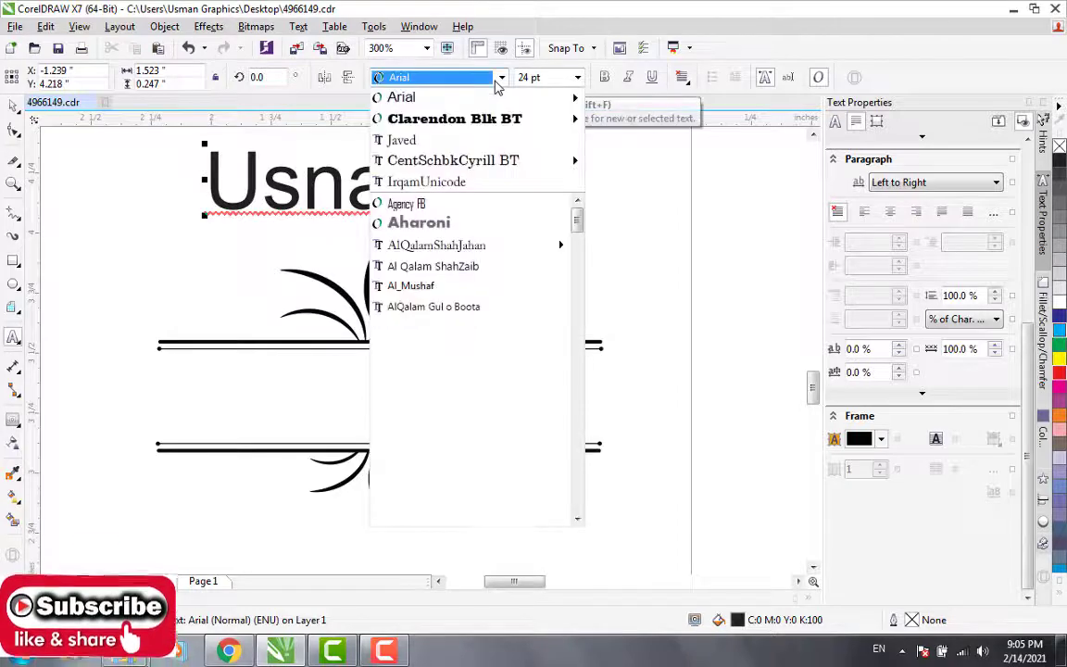
left_click(454, 119)
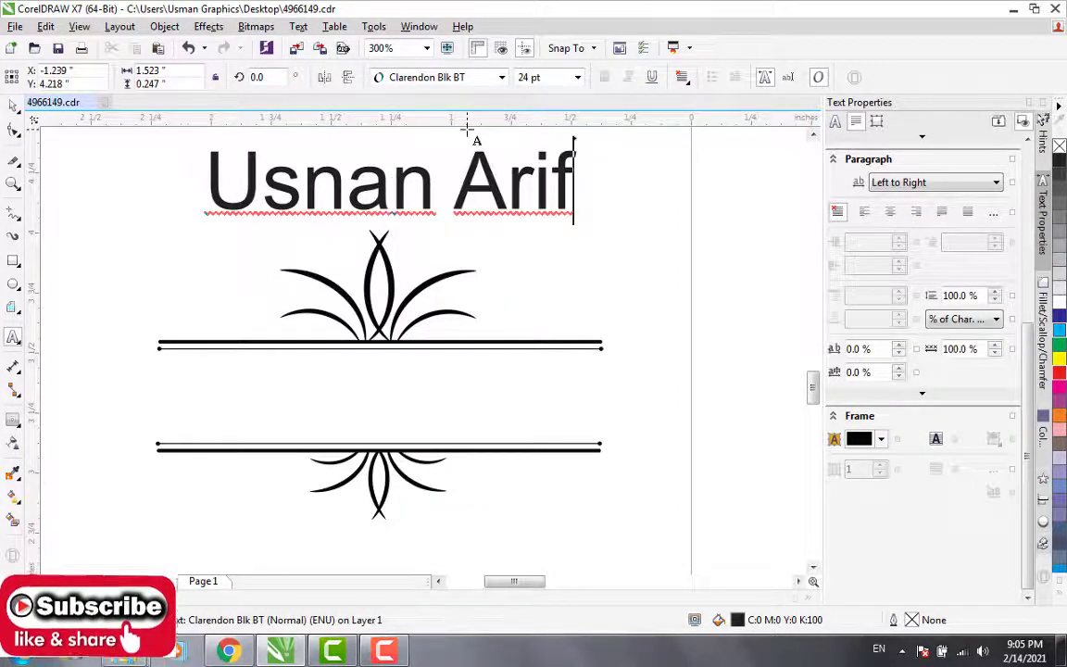
key("ctrl+a")
left_click(501, 78)
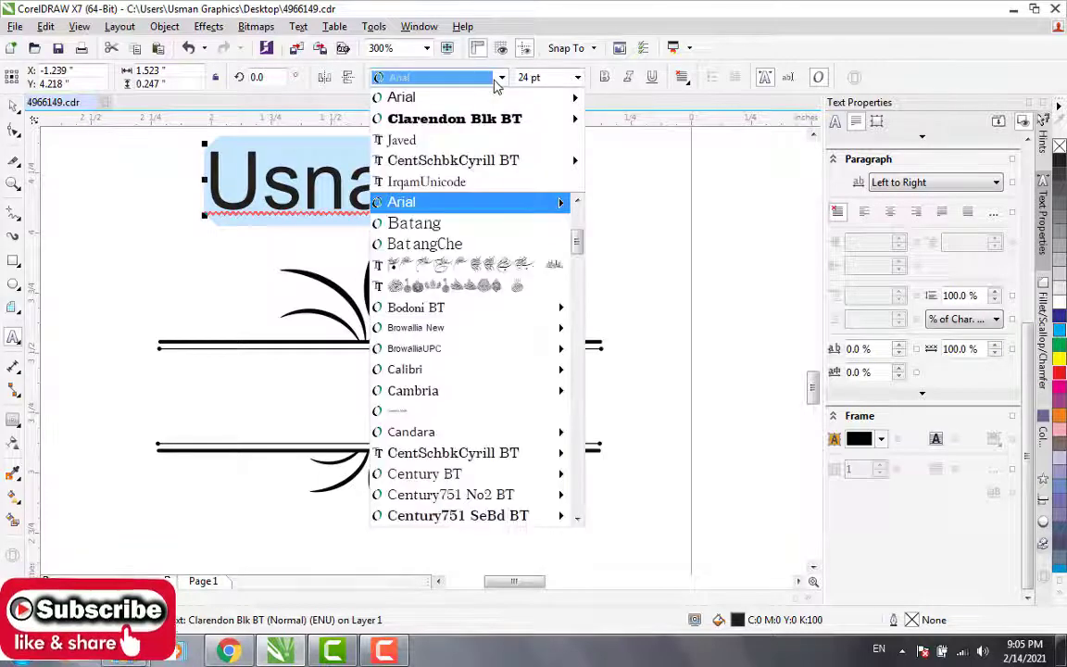
left_click(443, 115)
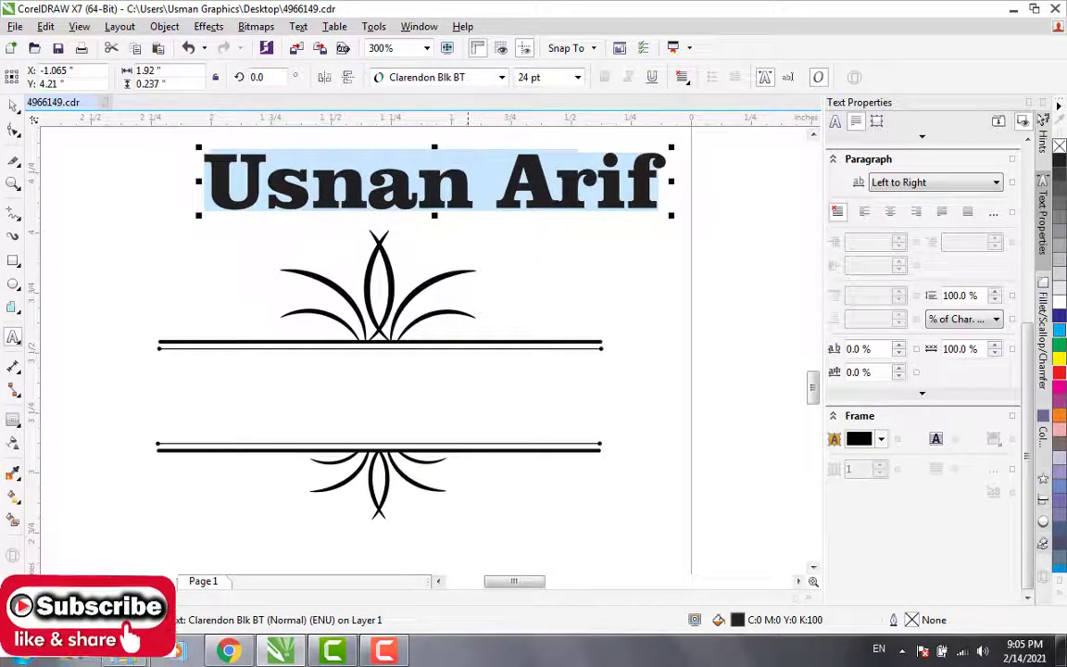
left_click(555, 241)
left_click(443, 215)
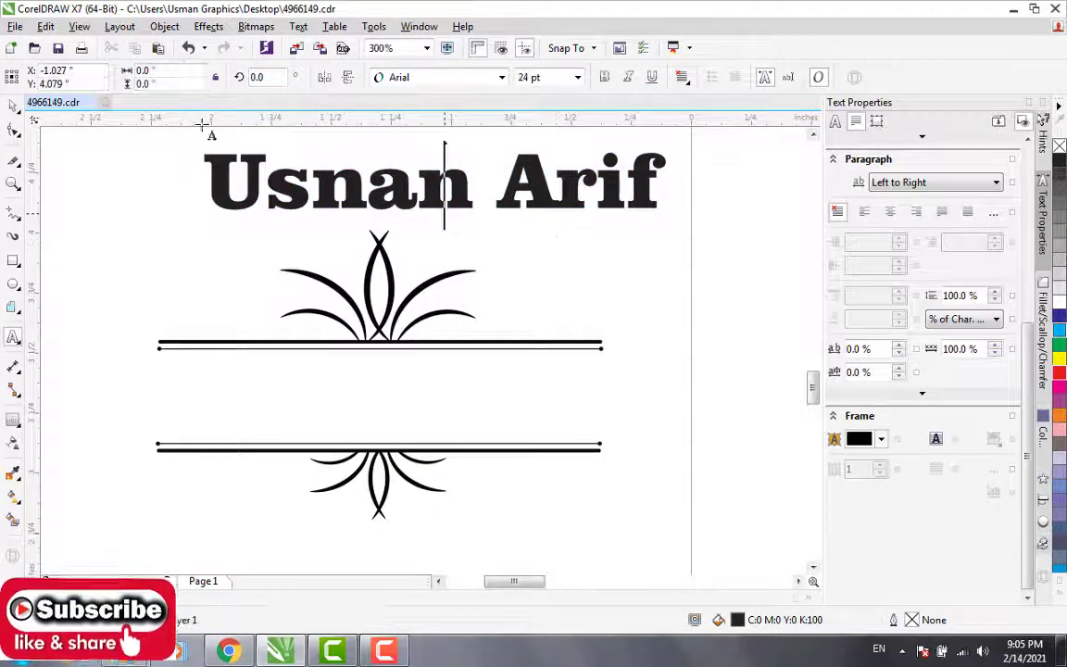
left_click(13, 105)
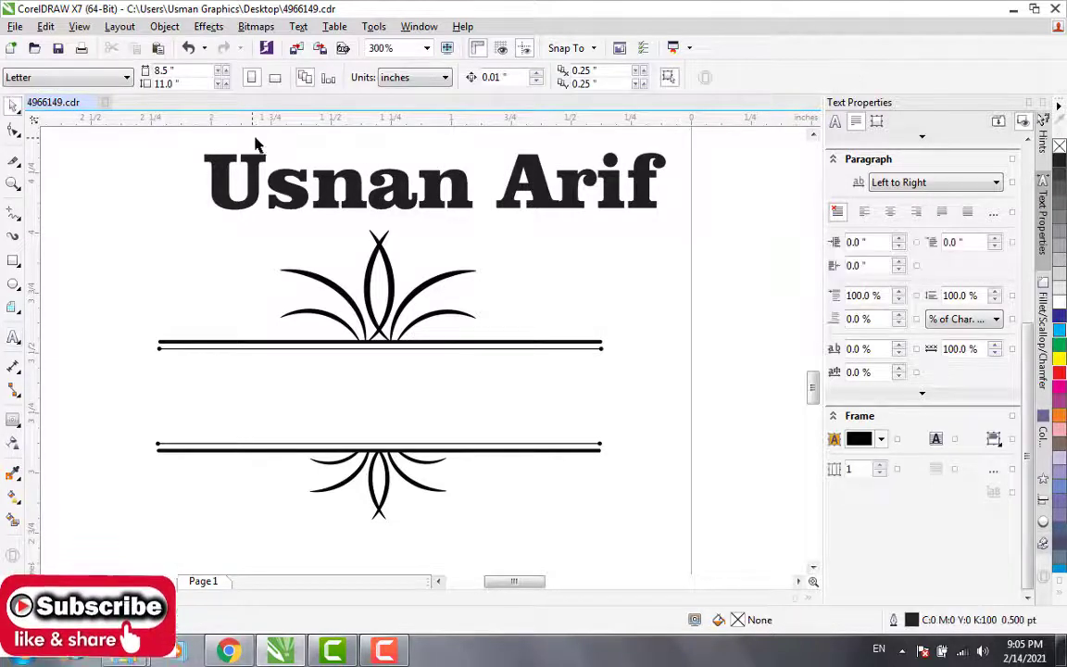
Step: Try the name text between the ornament's upper and lower double lines, and move it back above the ornament
left_click(393, 172)
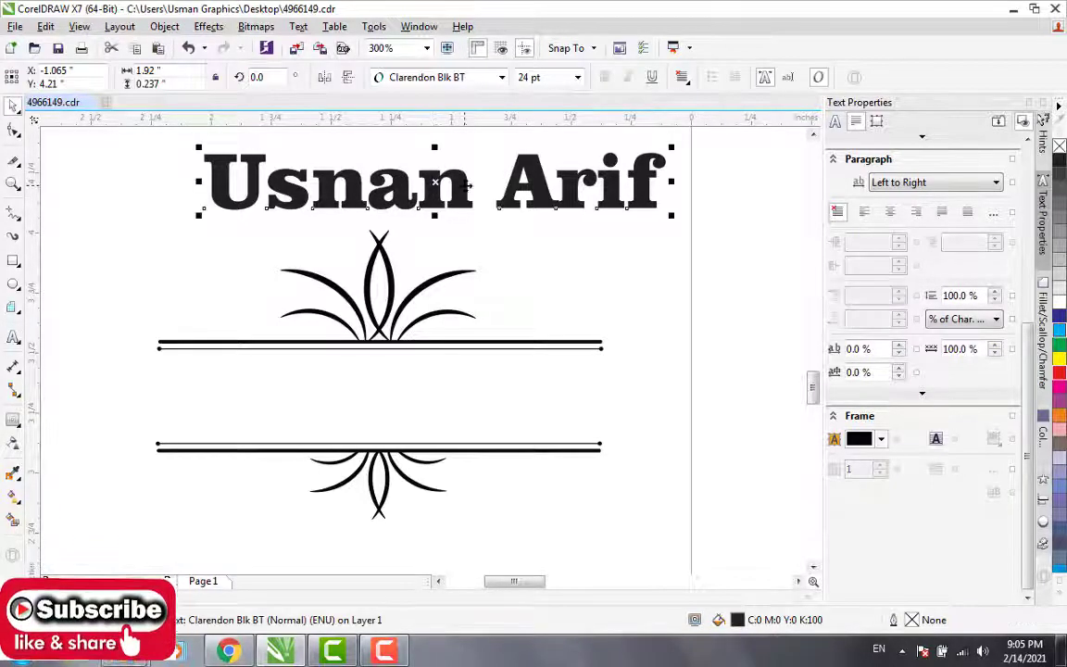
left_click_drag(436, 182, 384, 394)
left_click(553, 240)
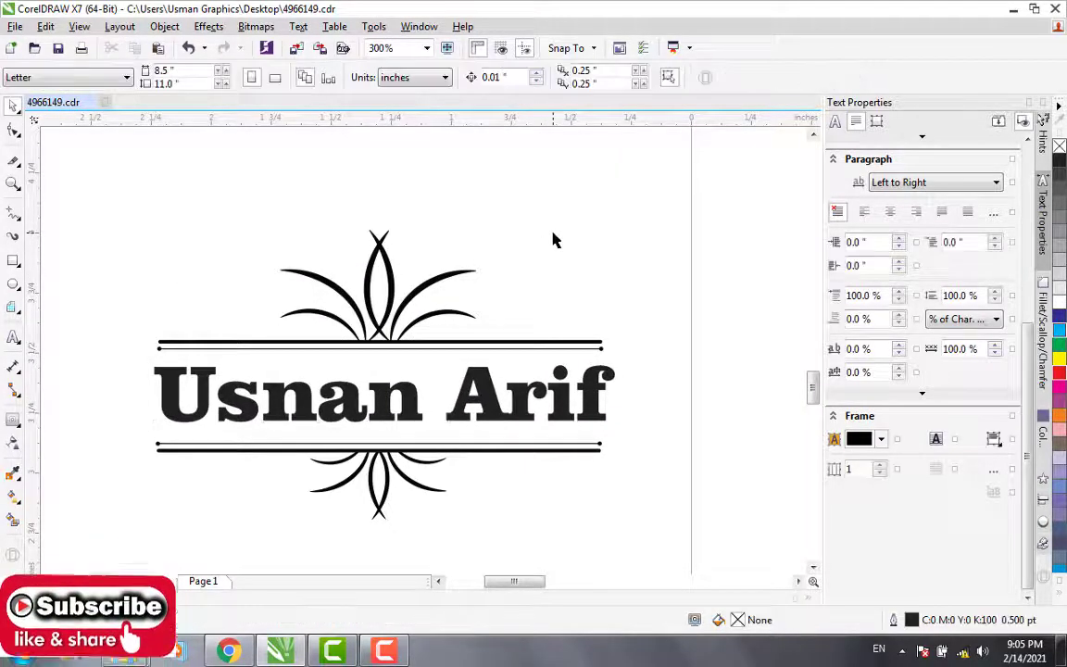
left_click(394, 282)
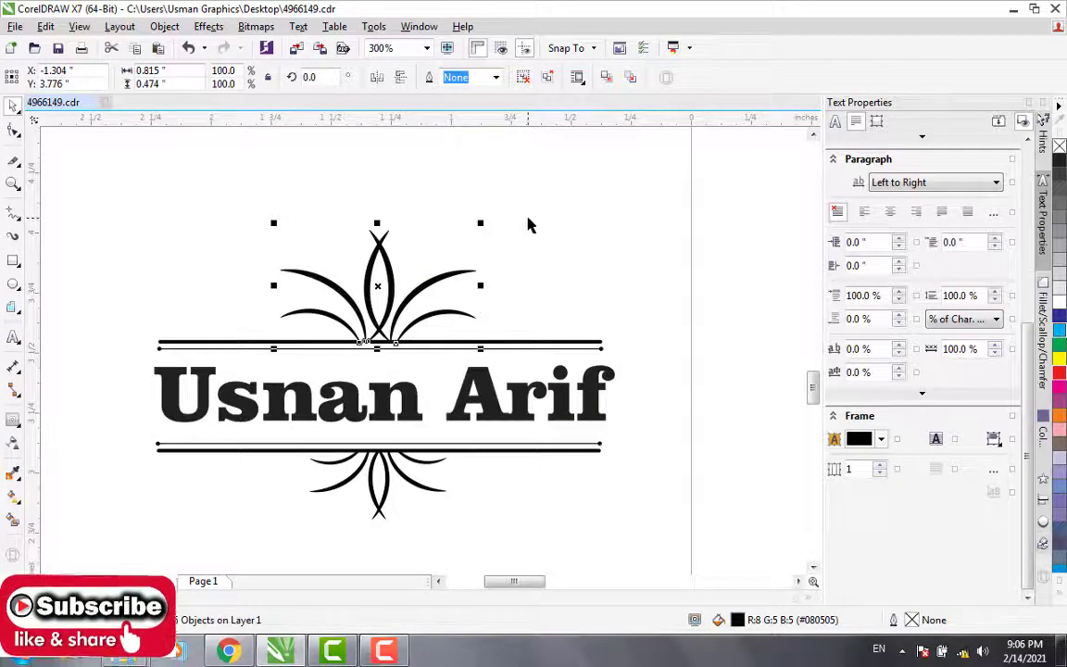
left_click(539, 328)
left_click_drag(482, 387, 559, 164)
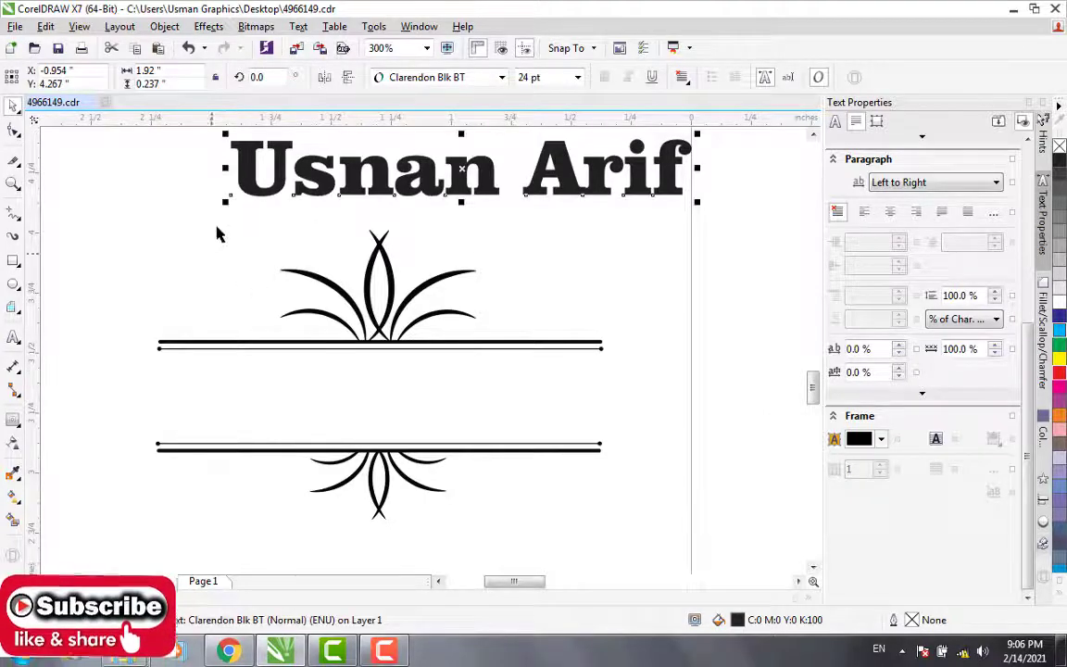
left_click_drag(68, 238, 672, 515)
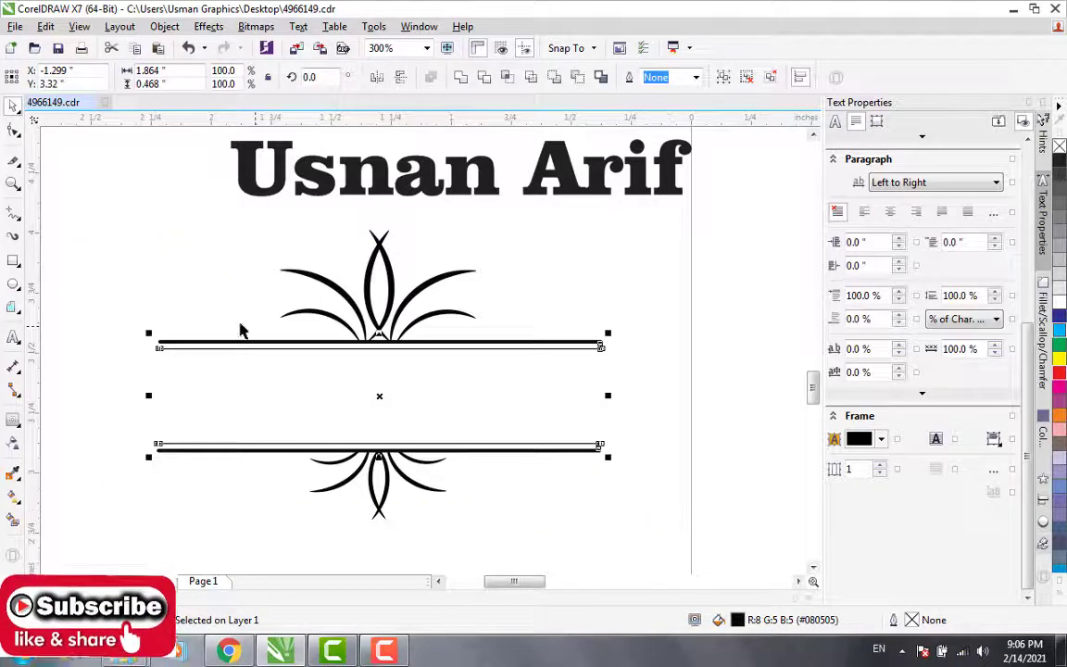
left_click(74, 217)
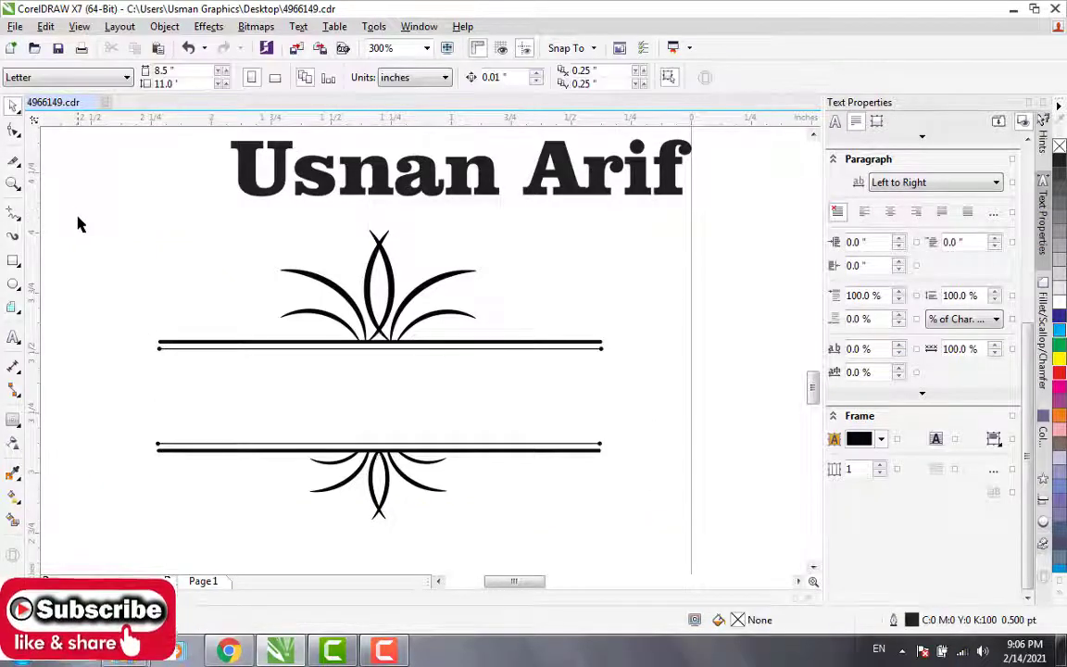
left_click_drag(77, 218, 662, 545)
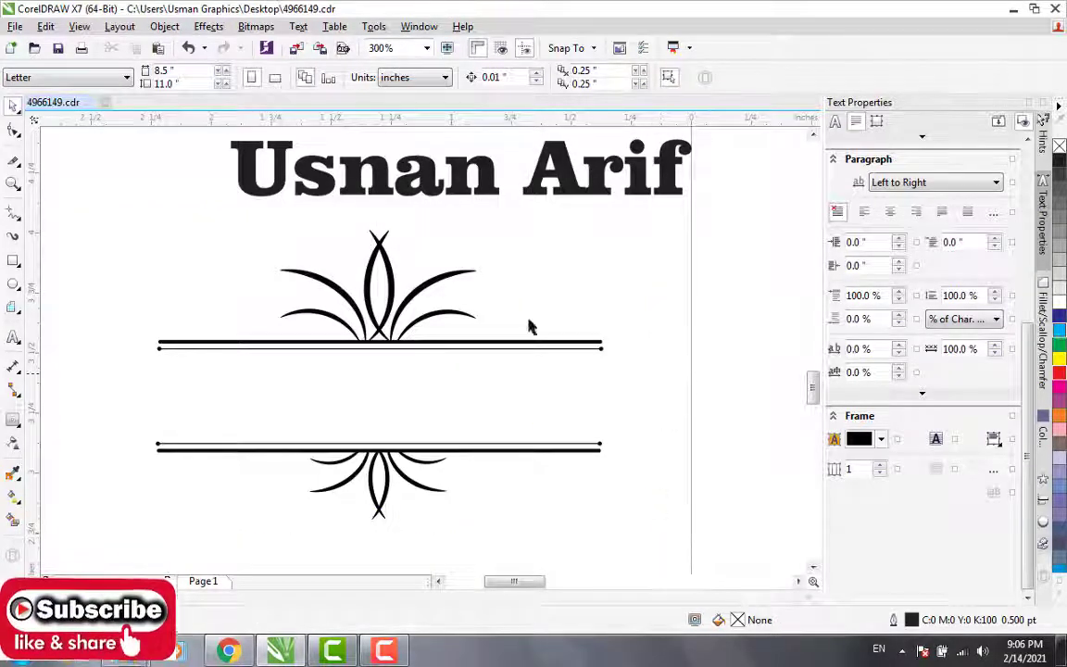
left_click_drag(451, 280, 484, 254)
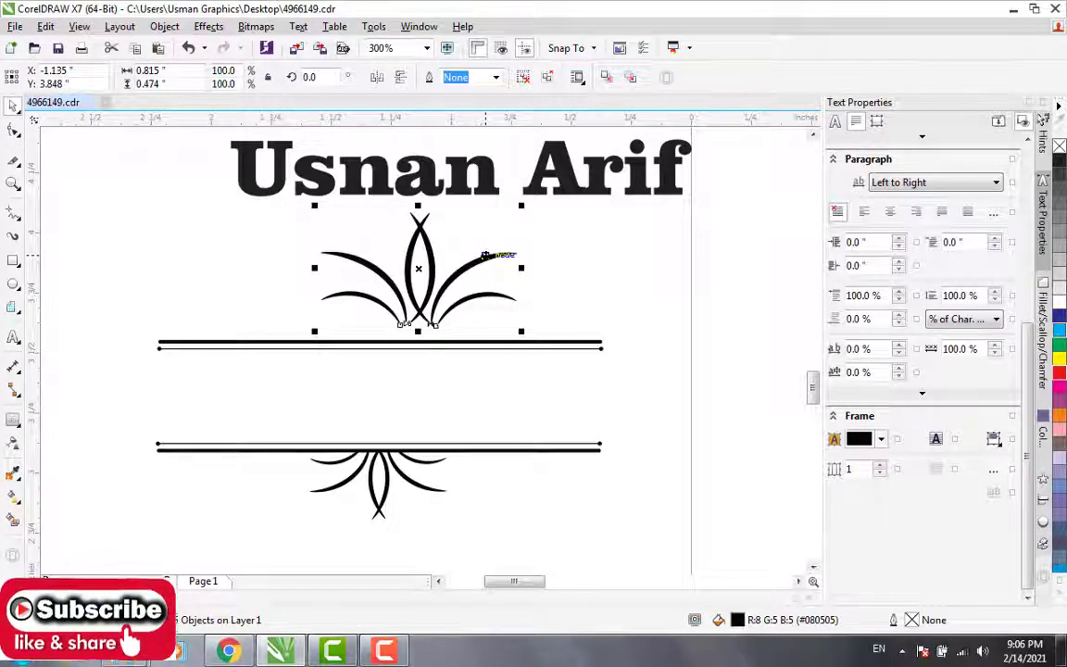
key("ctrl+z")
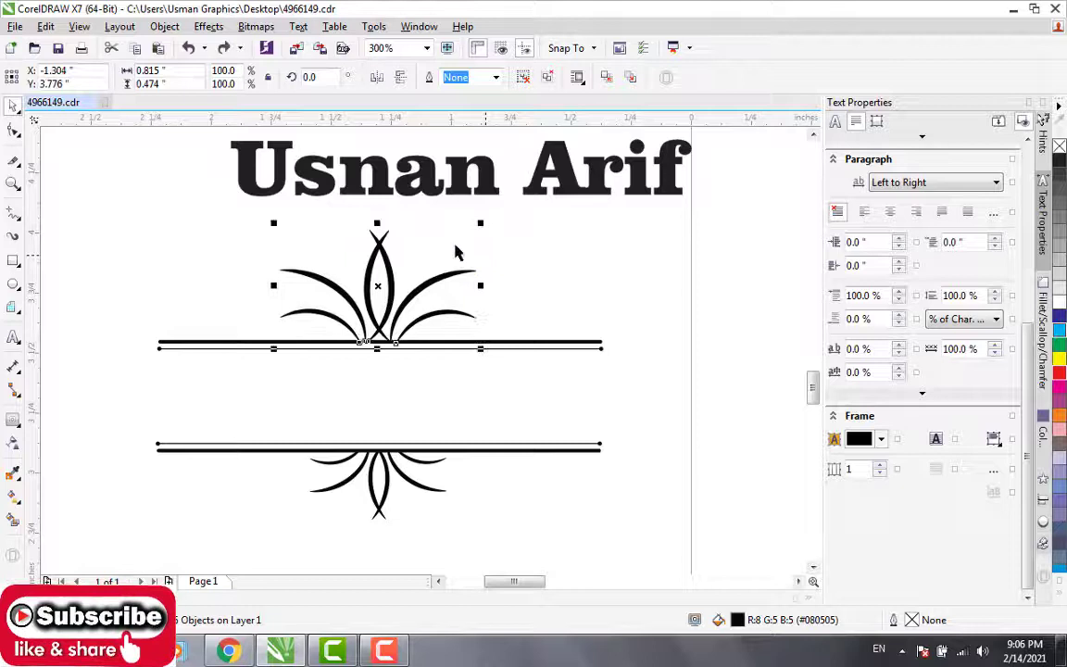
Step: Group all parts of the double-line leaf ornament and shift the group slightly up and to the right
left_click(143, 240)
left_click_drag(90, 224, 658, 536)
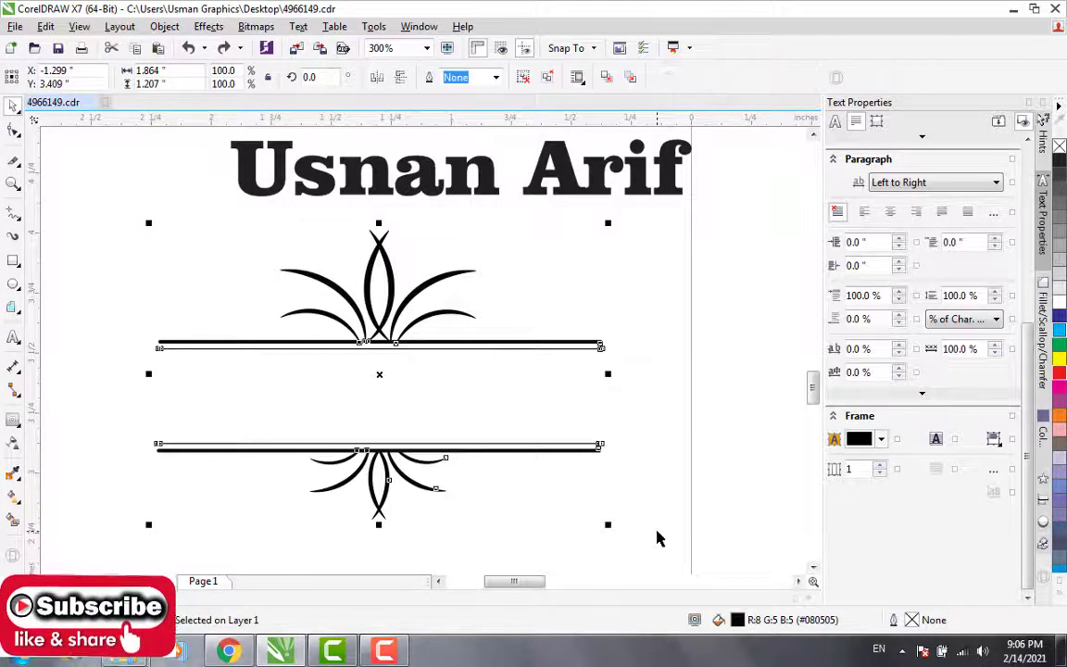
left_click(693, 362)
mouse_move(598, 346)
left_mouse_down()
mouse_move(684, 288)
mouse_move(605, 362)
mouse_move(719, 318)
mouse_move(501, 375)
mouse_move(597, 316)
mouse_move(609, 327)
left_mouse_up()
left_click(740, 239)
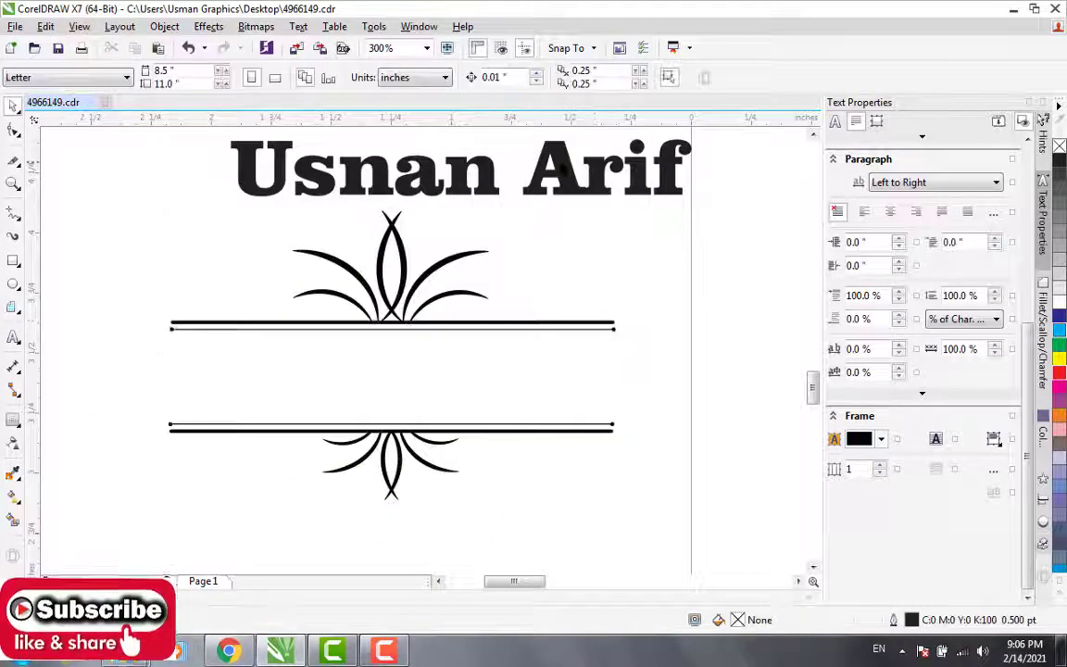
Step: Move the name text into the gap between the ornament's double lines and centre it there
left_click(528, 163)
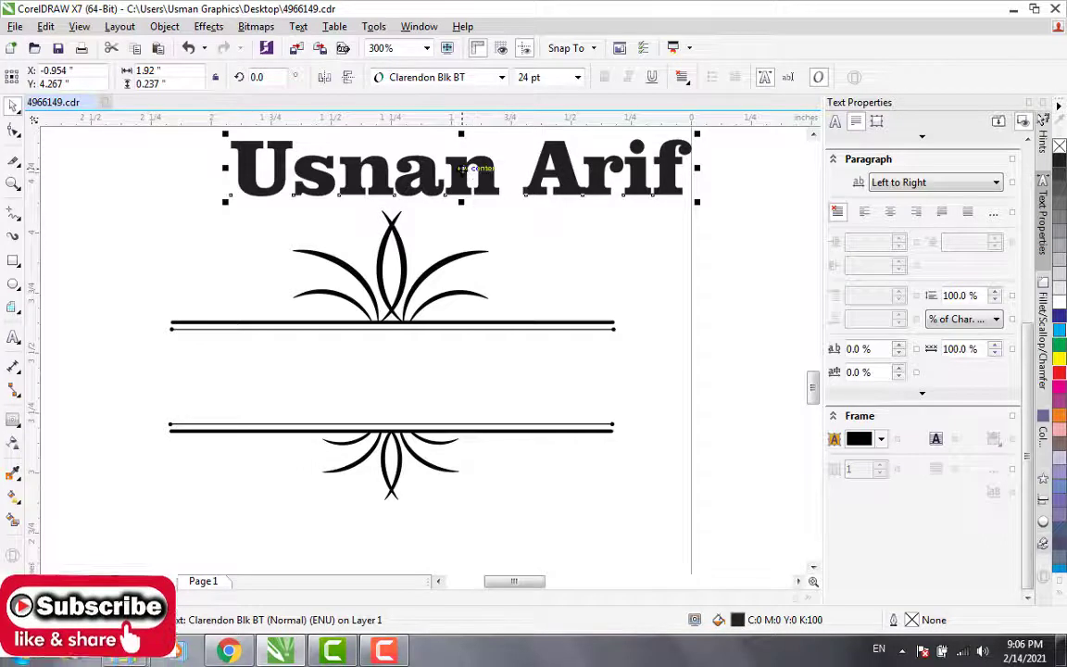
left_click_drag(468, 168, 392, 371)
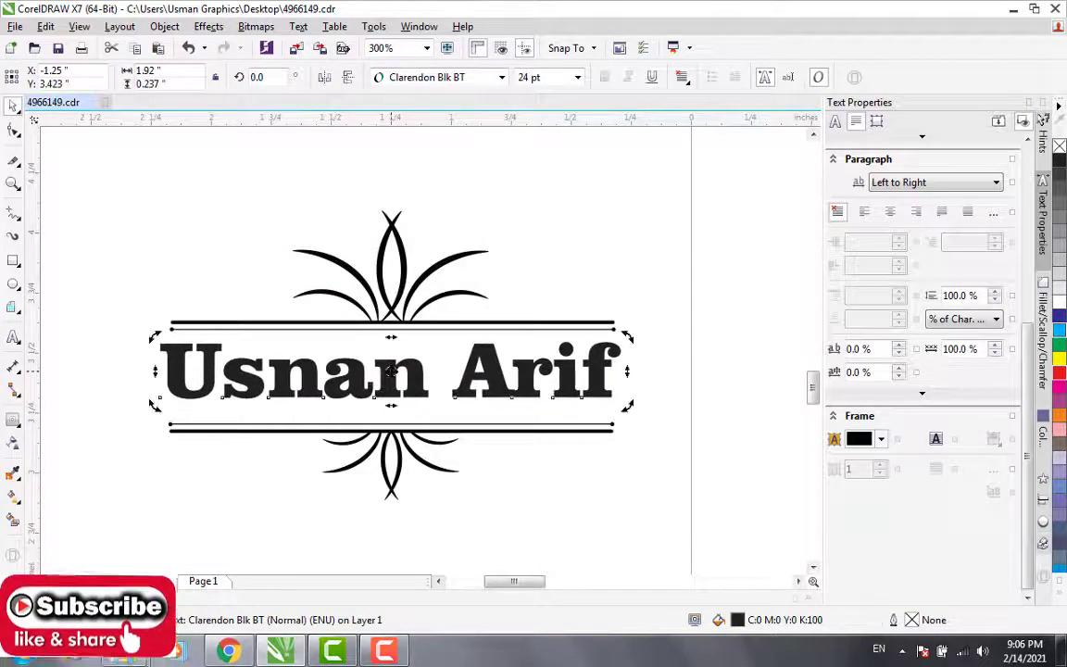
left_click(250, 224)
Step: Try yellow, cyan and blue fills on the grouped leaf ornament, and settle on orange (C0 M60 Y100 K0)
left_click(394, 227)
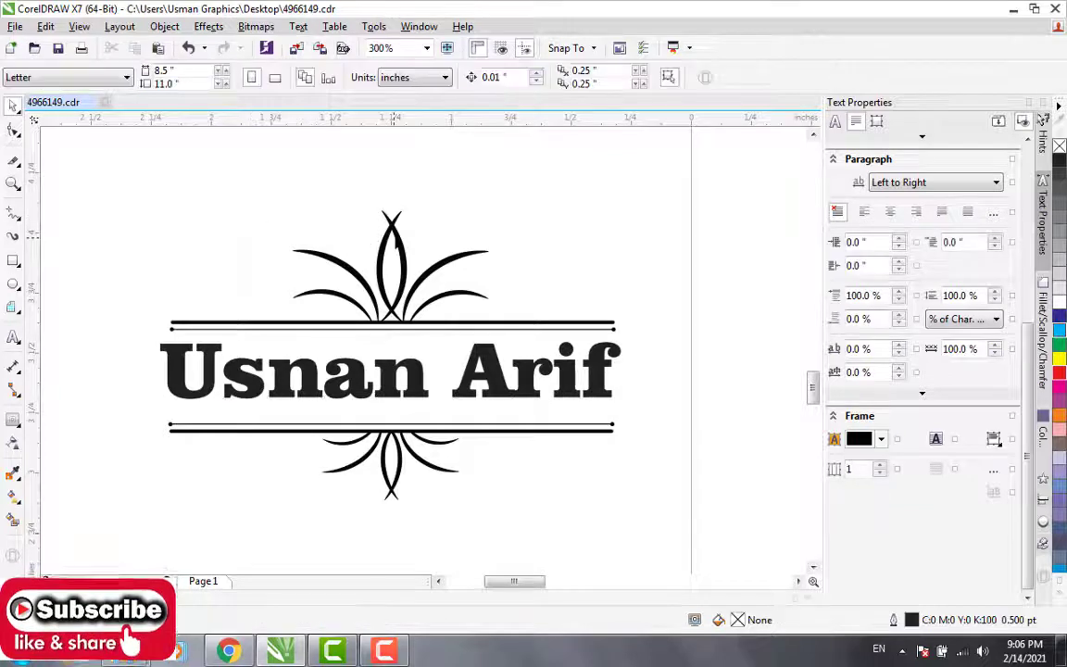
key("ctrl+a")
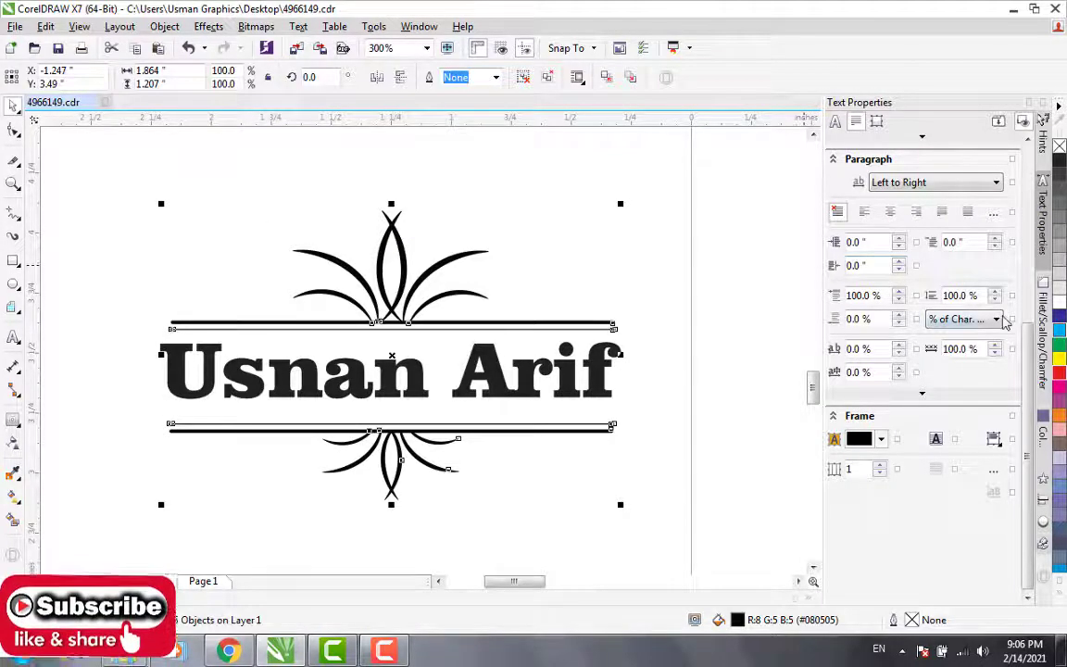
left_click(1061, 361)
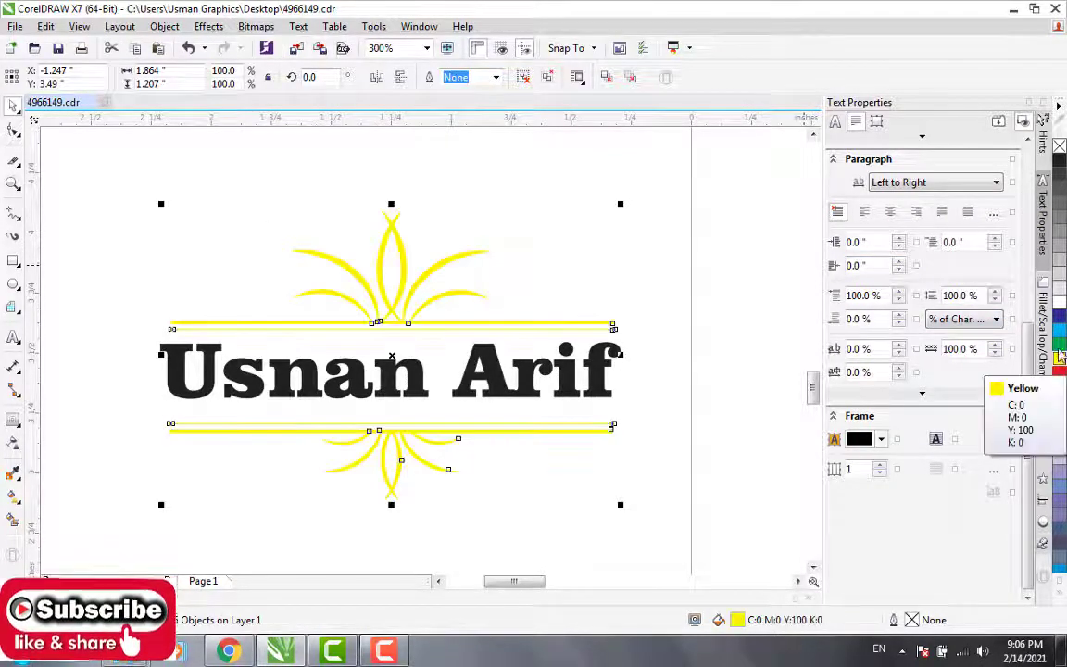
left_click(1058, 331)
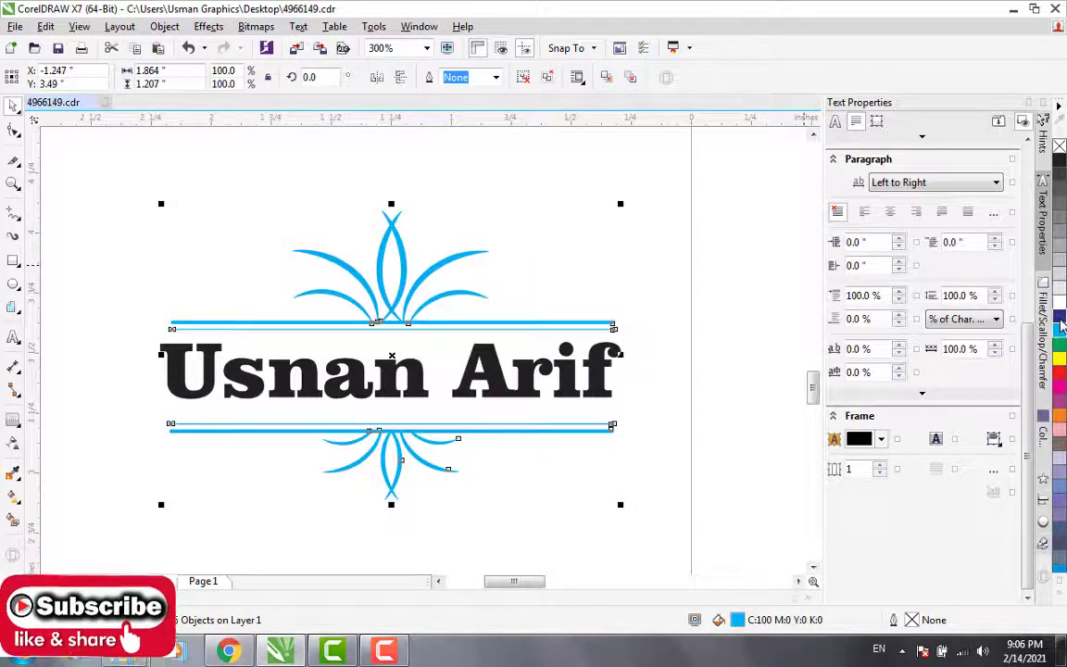
left_click(1061, 317)
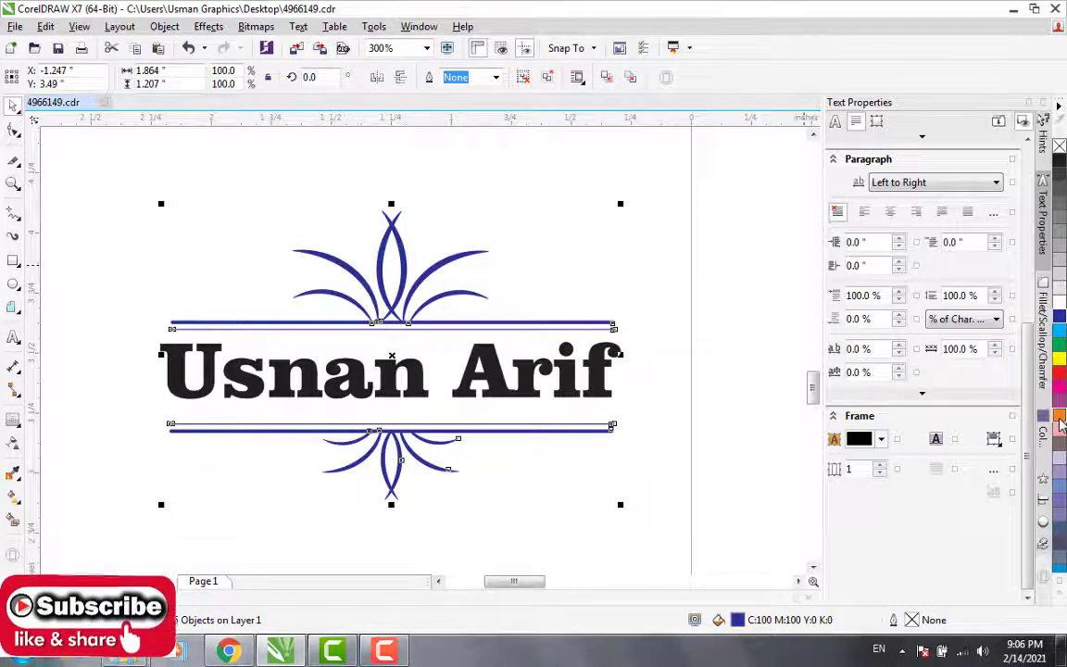
left_click(1061, 419)
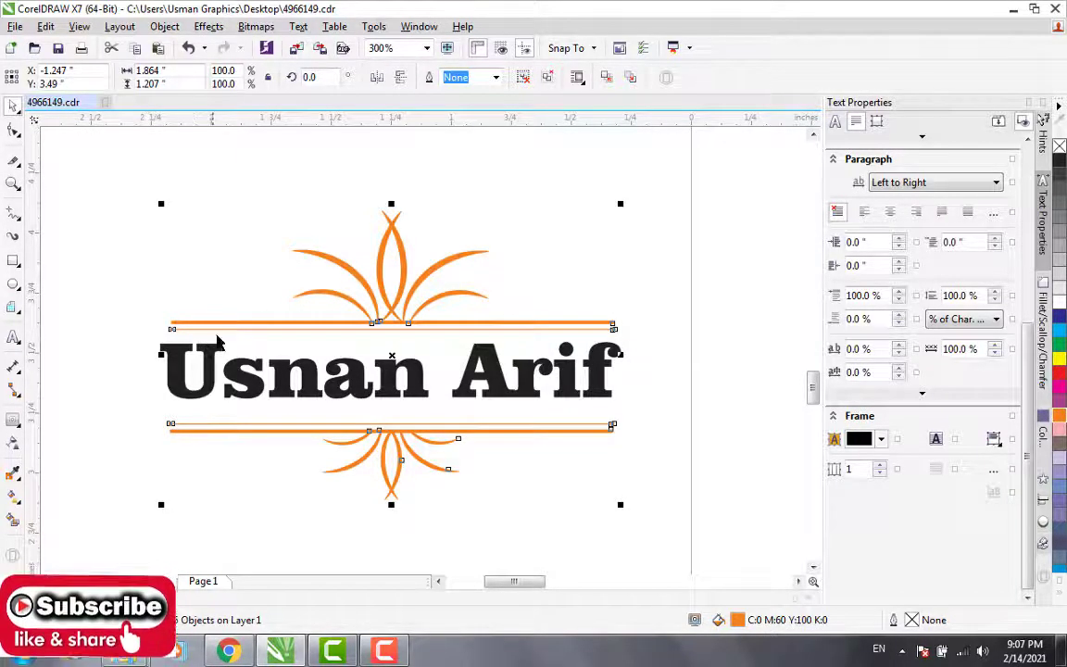
Step: Try a dark blue fill on the name text, and settle on cyan (C100 M0 Y0 K0)
left_click(248, 300)
left_click(234, 380)
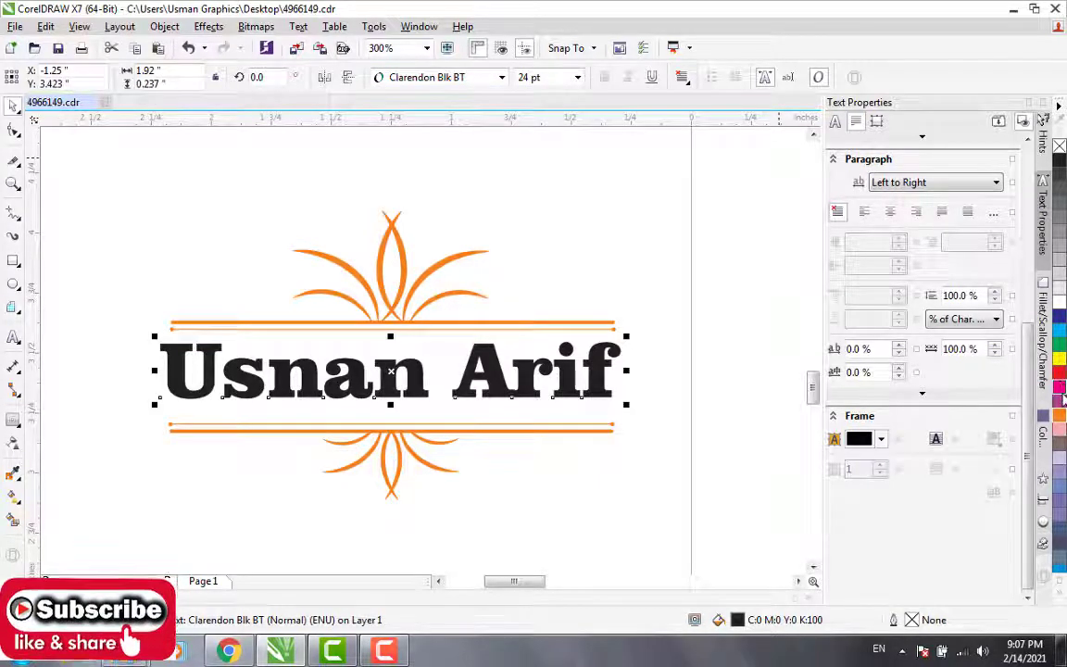
left_click(1059, 319)
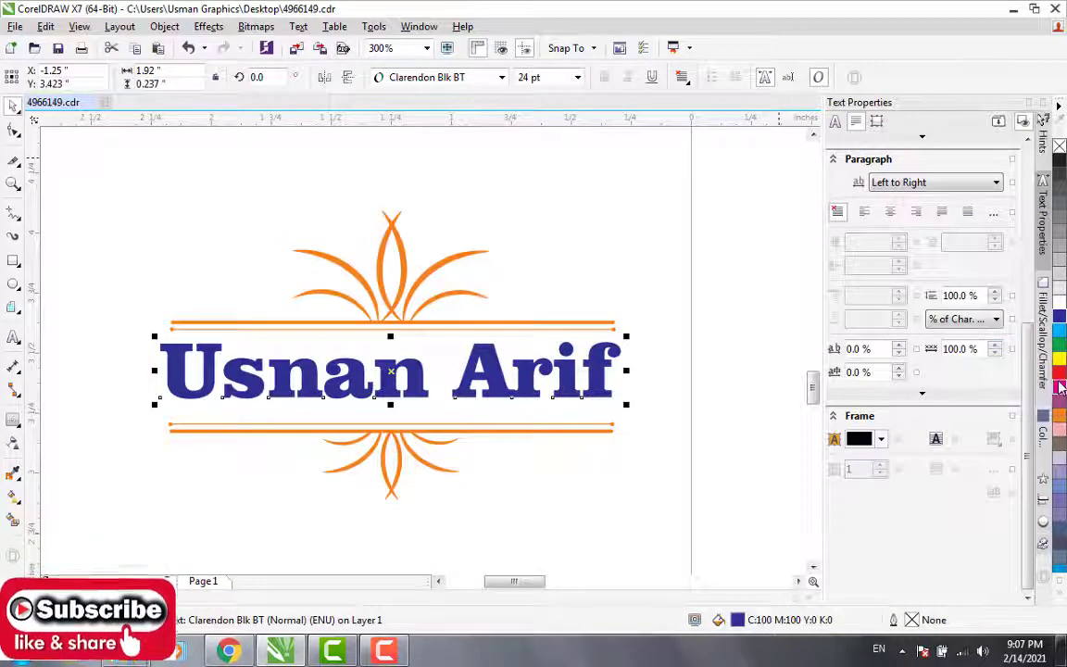
left_click(1059, 331)
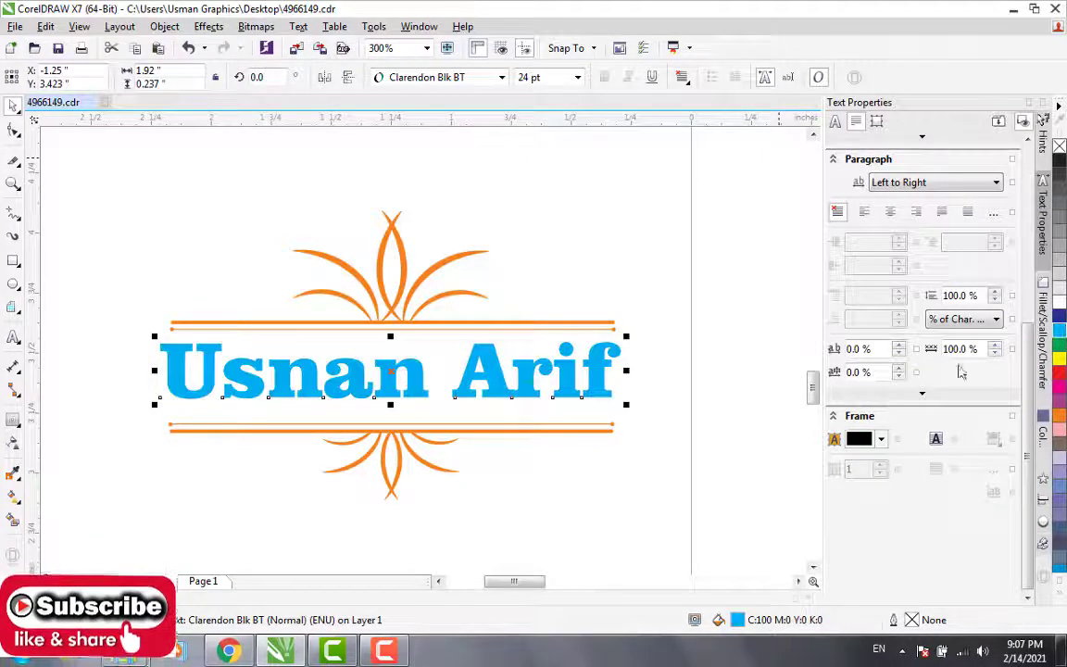
left_click(649, 533)
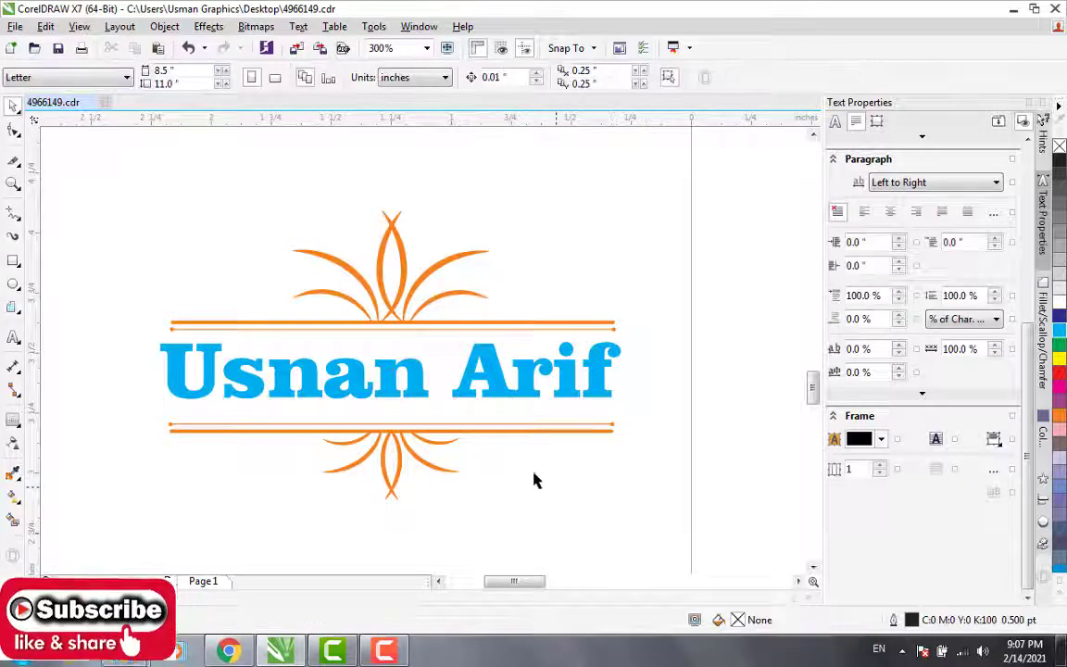
Step: Review the coloured name design and the remaining ornaments of the collection on the whole page
left_click(479, 374)
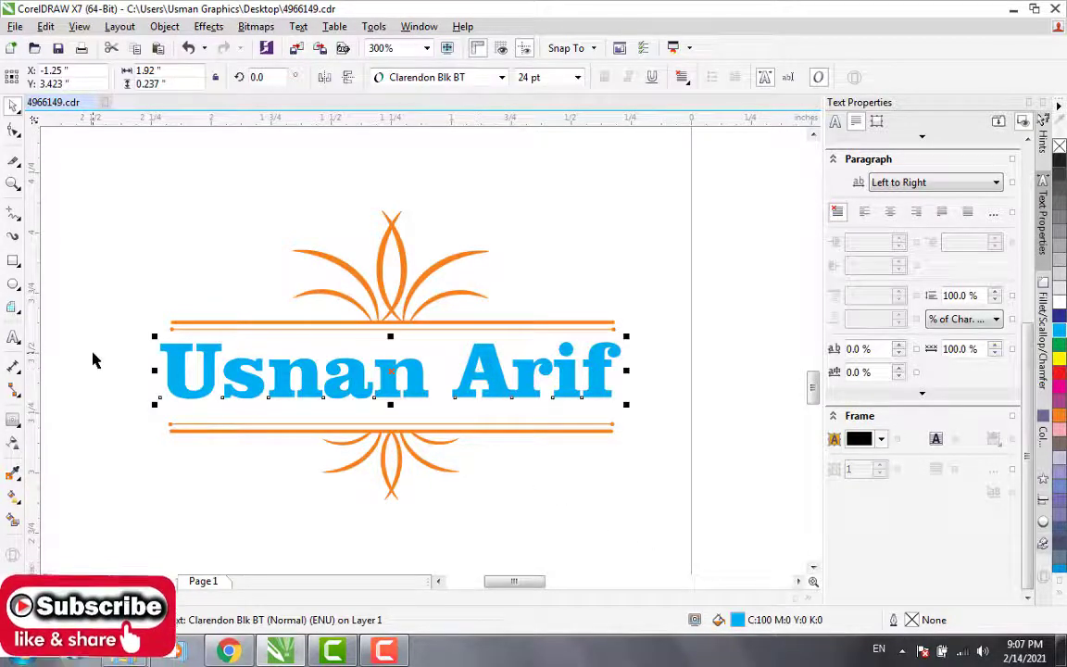
scroll(93, 360, "down", 3)
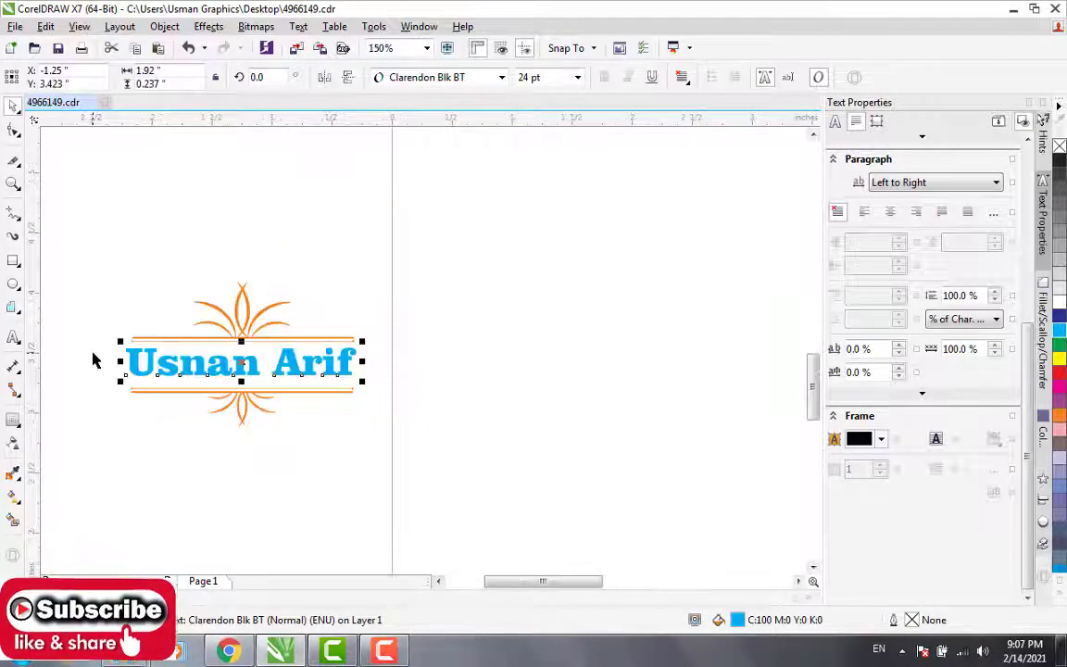
scroll(93, 360, "up", 1)
scroll(269, 287, "down", 1)
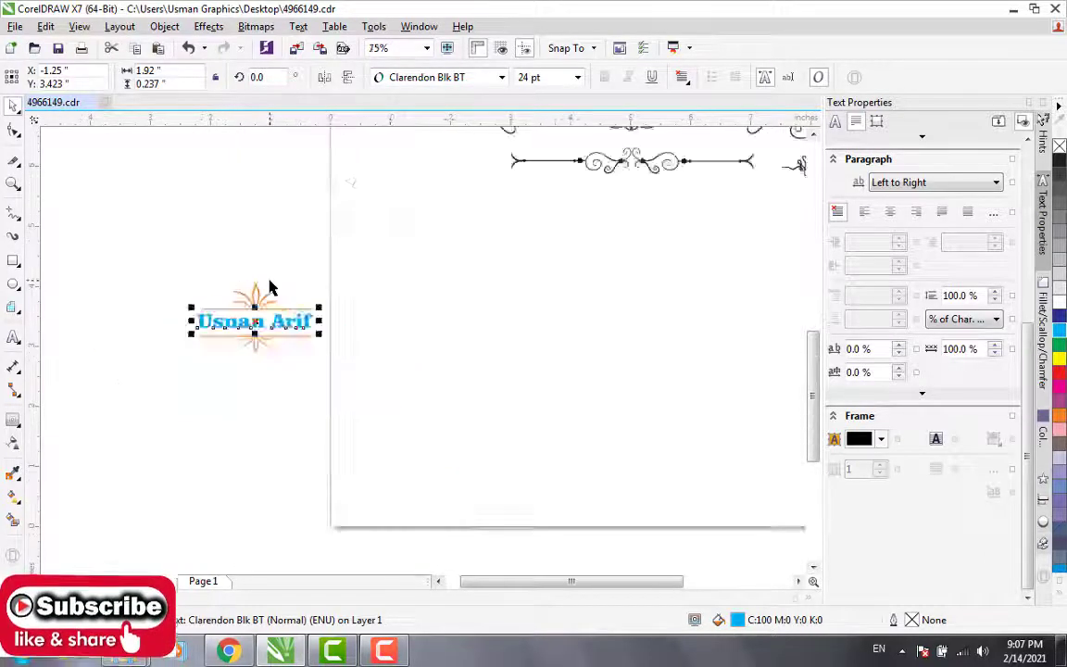
scroll(269, 288, "down", 1)
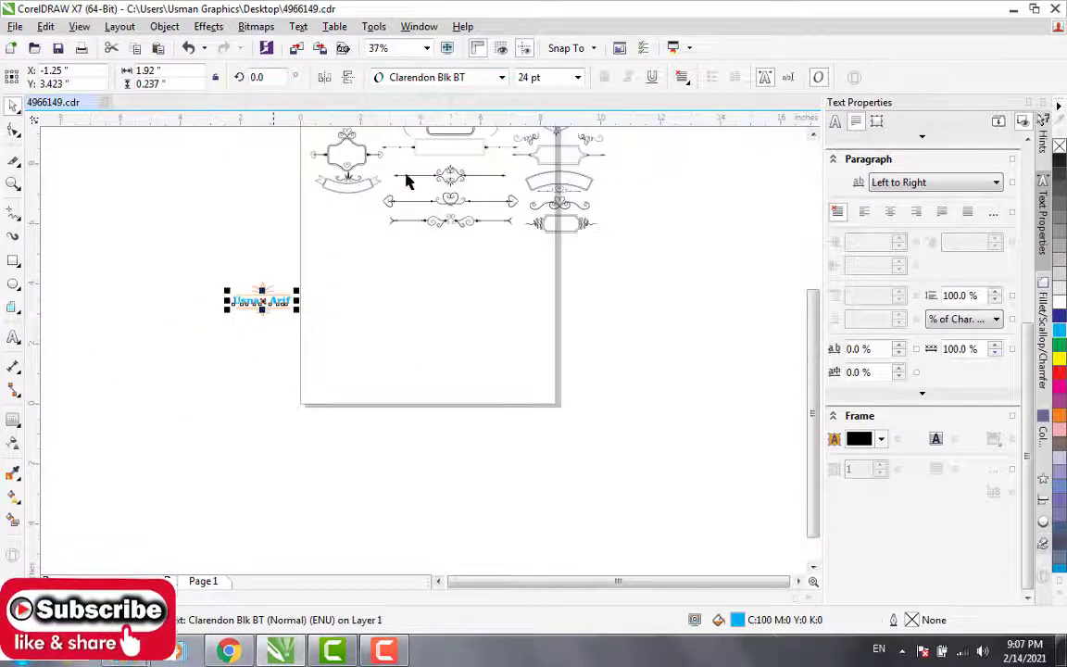
left_click(813, 135)
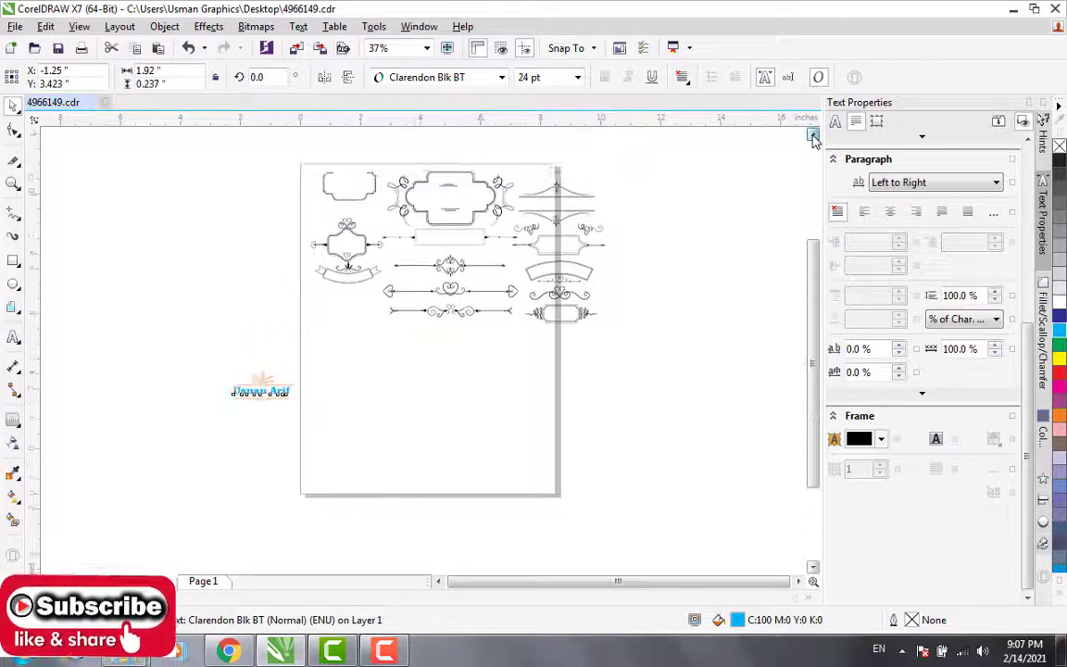
Step: Move the rectangular frame with arrow-tipped side lines below the three divider ornaments in the middle of the page
scroll(491, 361, "up", 2)
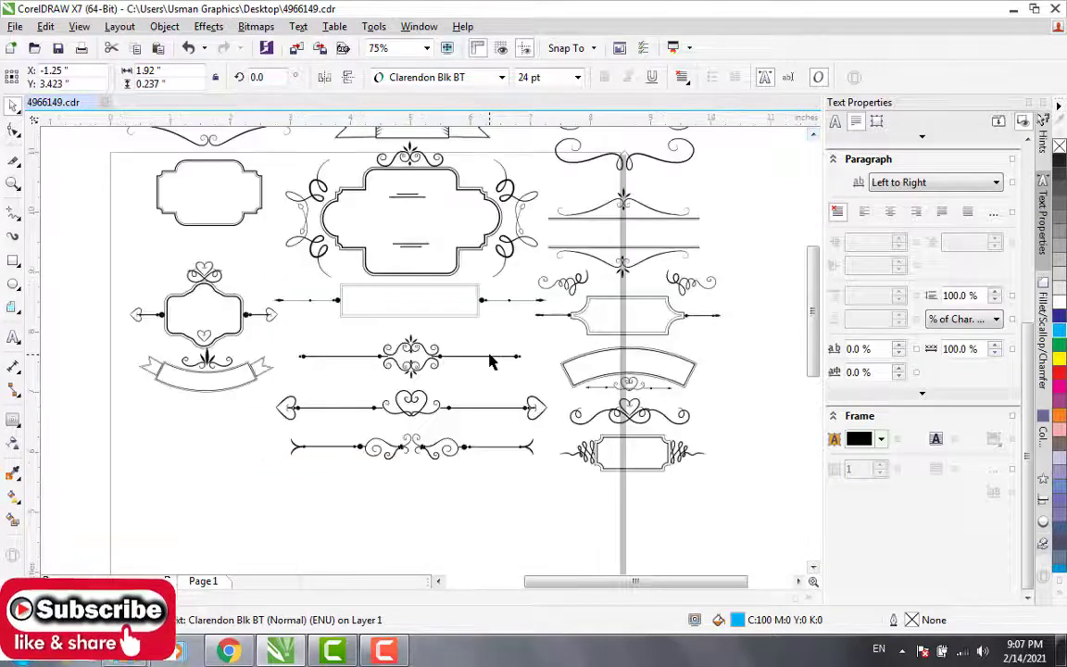
left_click(430, 312)
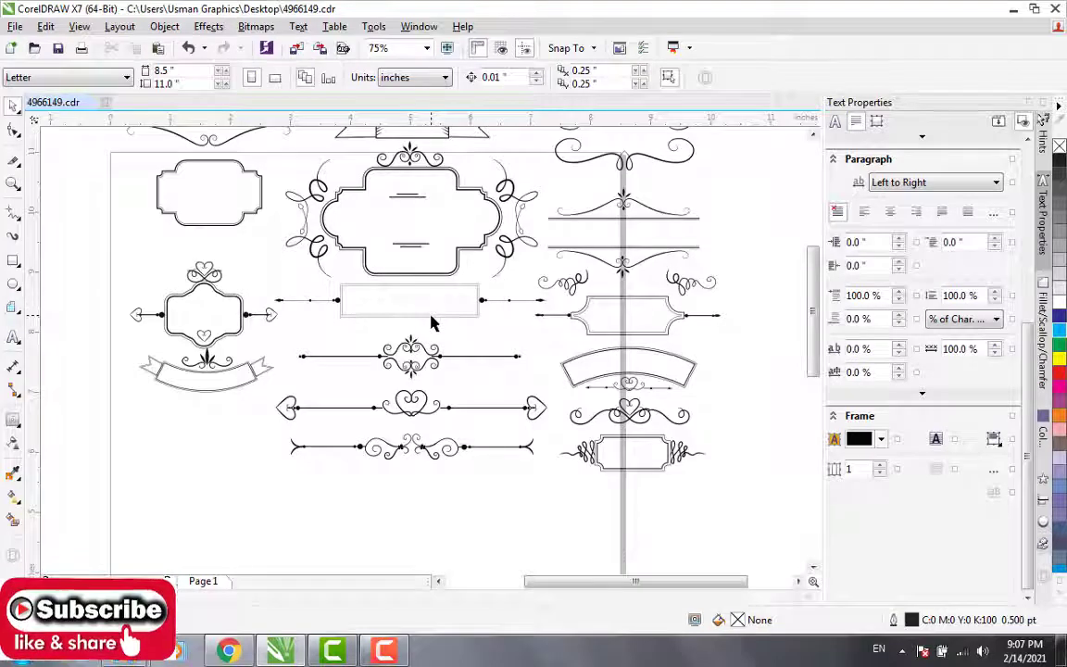
left_click(431, 316)
left_click_drag(411, 299, 410, 503)
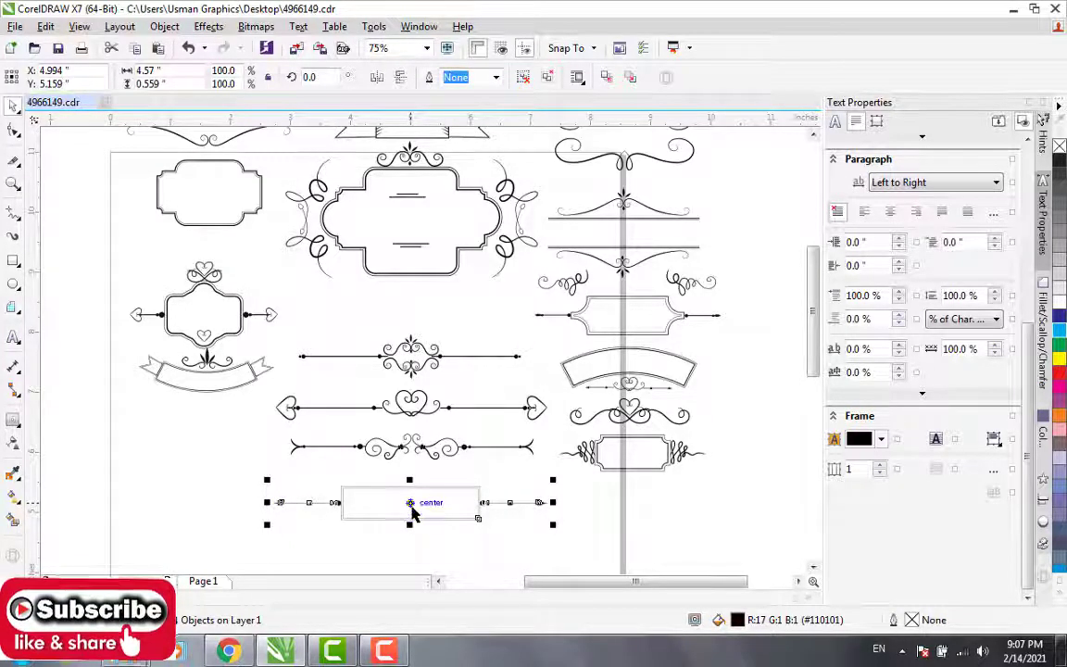
left_click(623, 364)
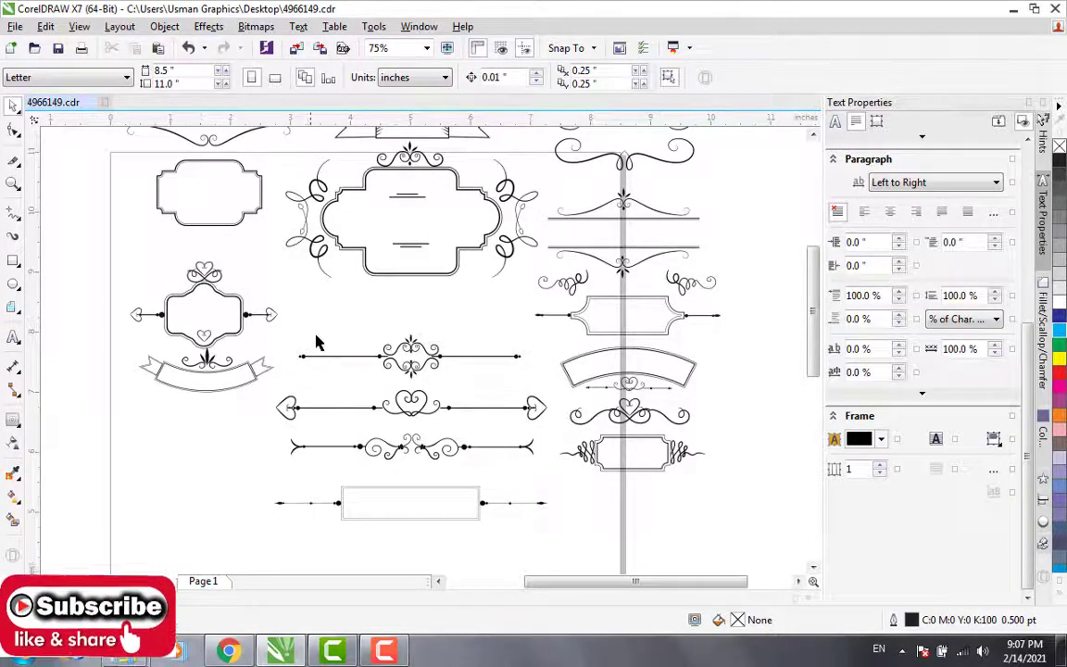
Step: Shift the ribbon banner above the large ornate frame slightly to the right
scroll(316, 341, "down", 1)
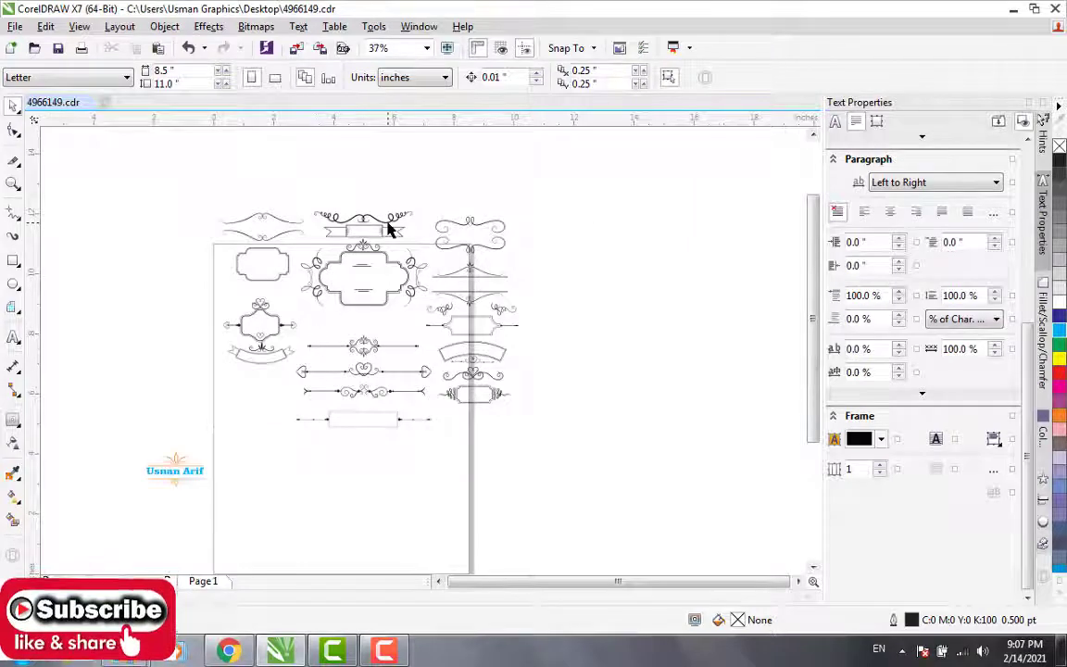
scroll(388, 221, "up", 2)
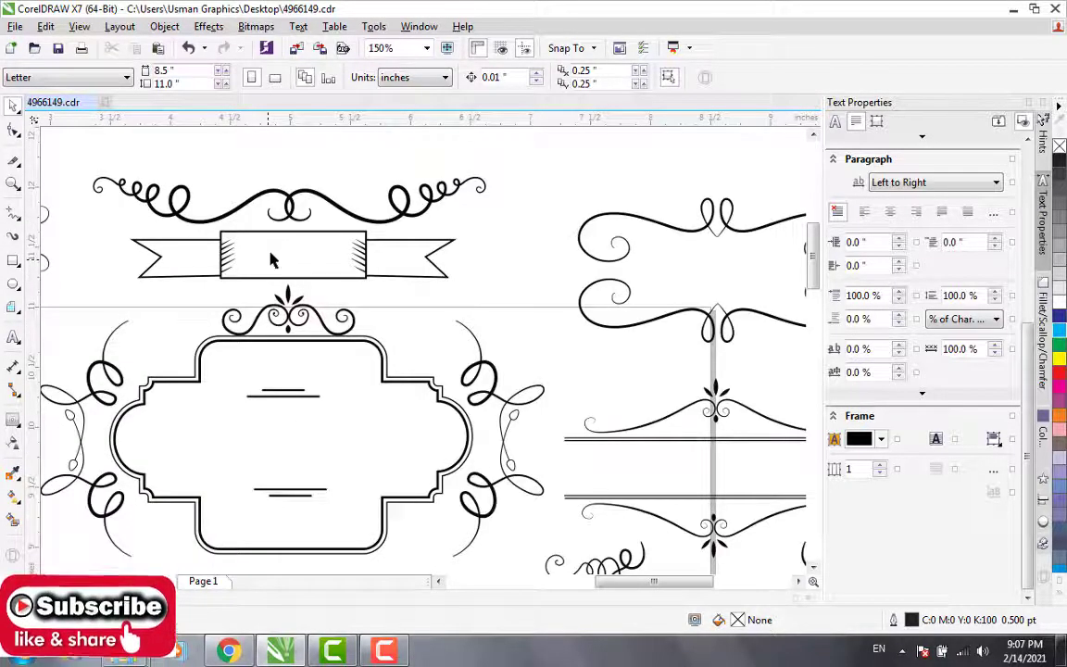
left_click(283, 240)
mouse_move(284, 239)
left_mouse_down()
mouse_move(309, 233)
mouse_move(298, 236)
left_mouse_up()
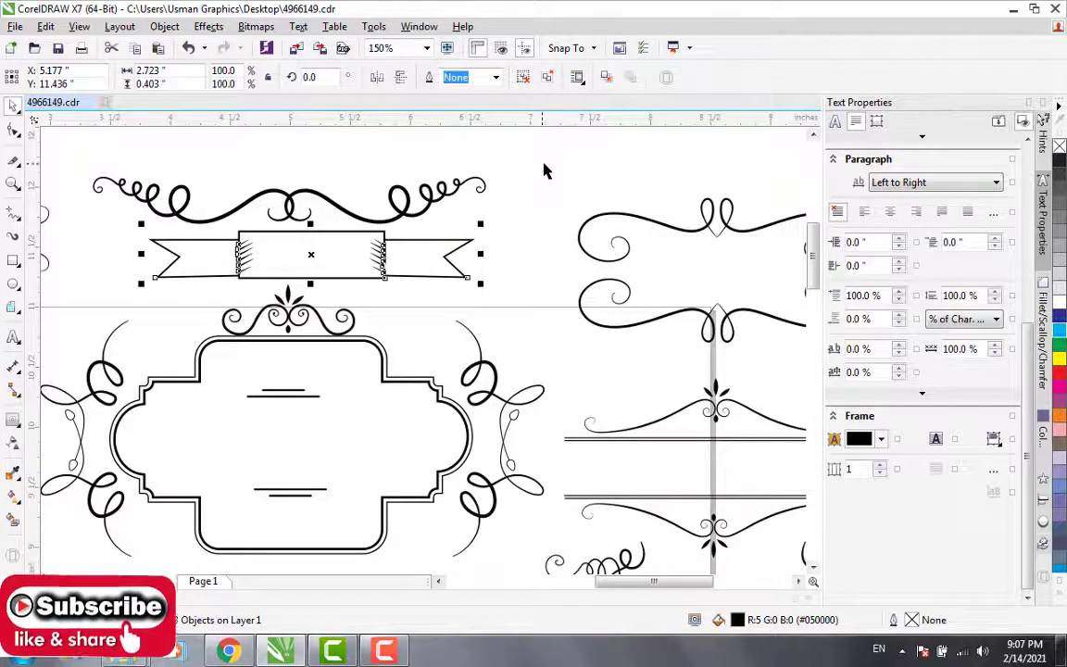
Step: Move the mirrored pair of looped swirls at the page's upper right corner up and to the left
scroll(551, 164, "down", 1)
scroll(552, 164, "up", 1)
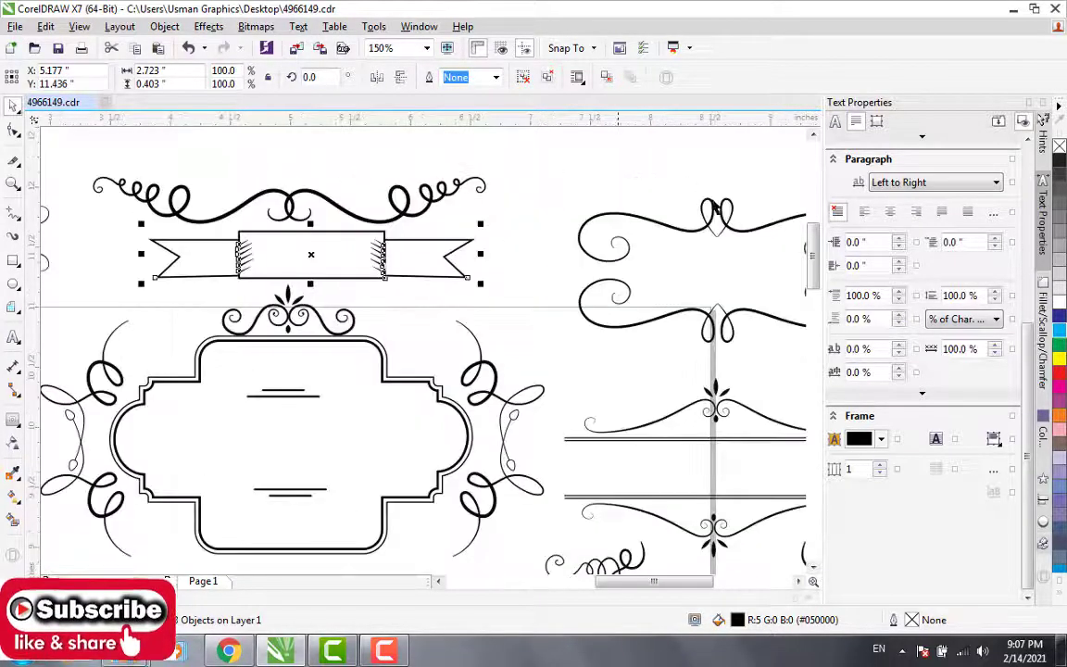
left_click_drag(720, 205, 652, 170)
scroll(656, 192, "down", 1)
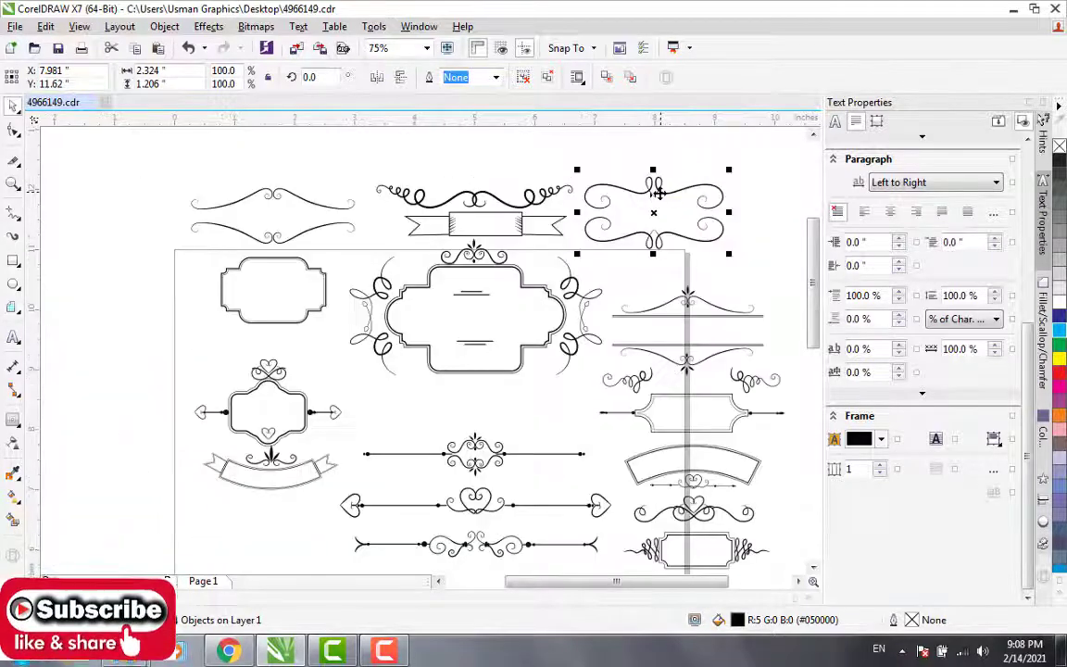
Step: Move the thin mirrored flourishes up and left past the page corner, then try shifting the stepped frame beneath them and undo that move
left_click(280, 238)
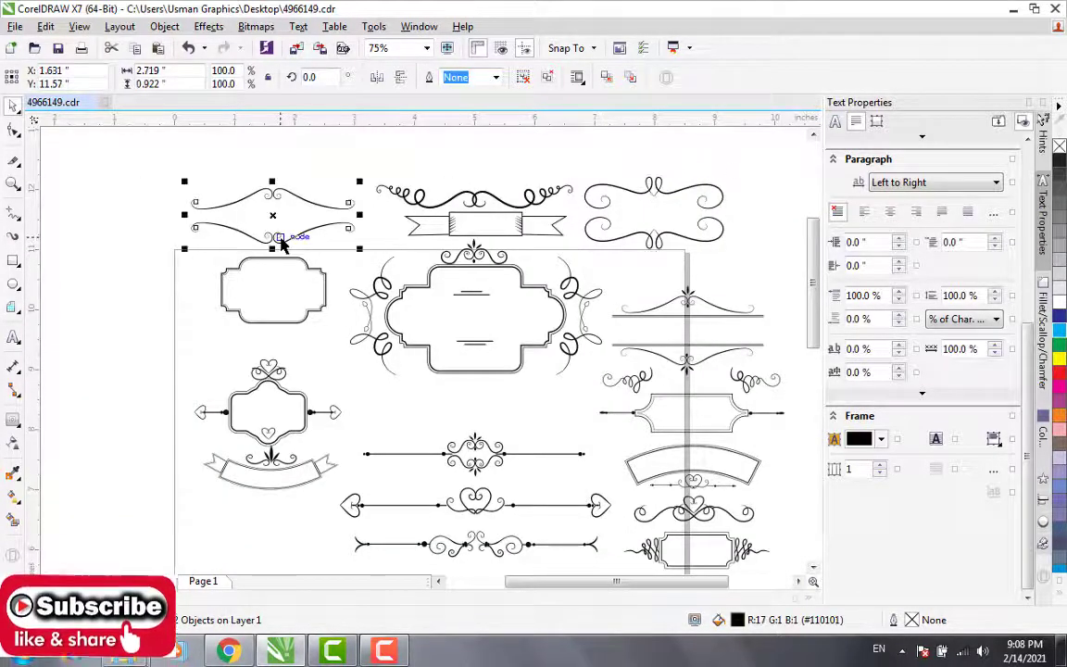
left_click_drag(274, 209, 208, 192)
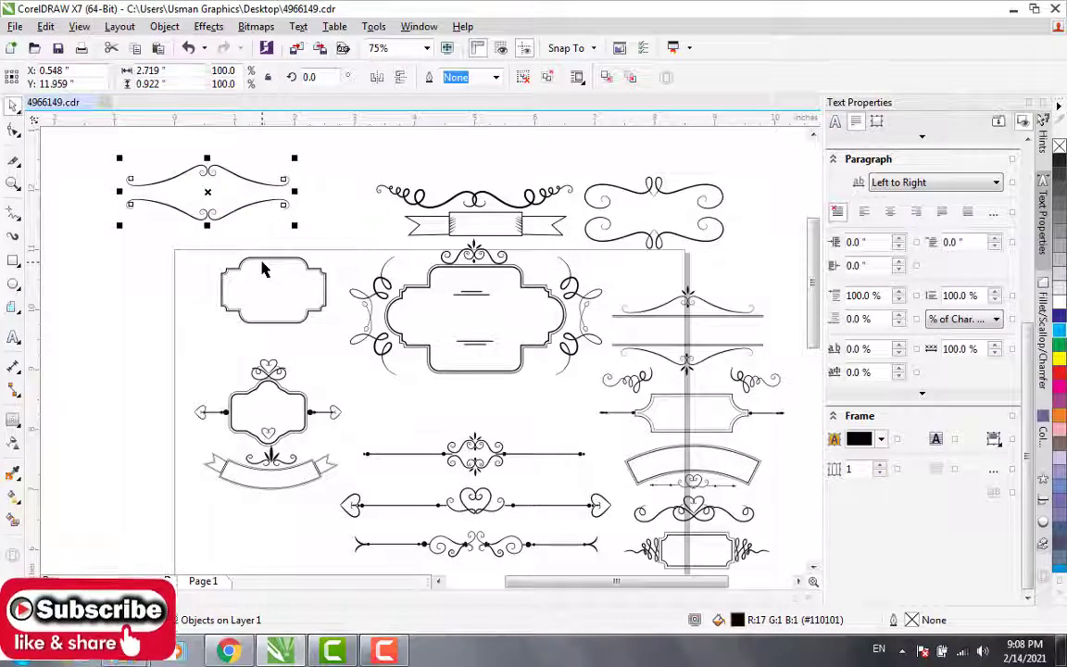
left_click_drag(264, 260, 192, 251)
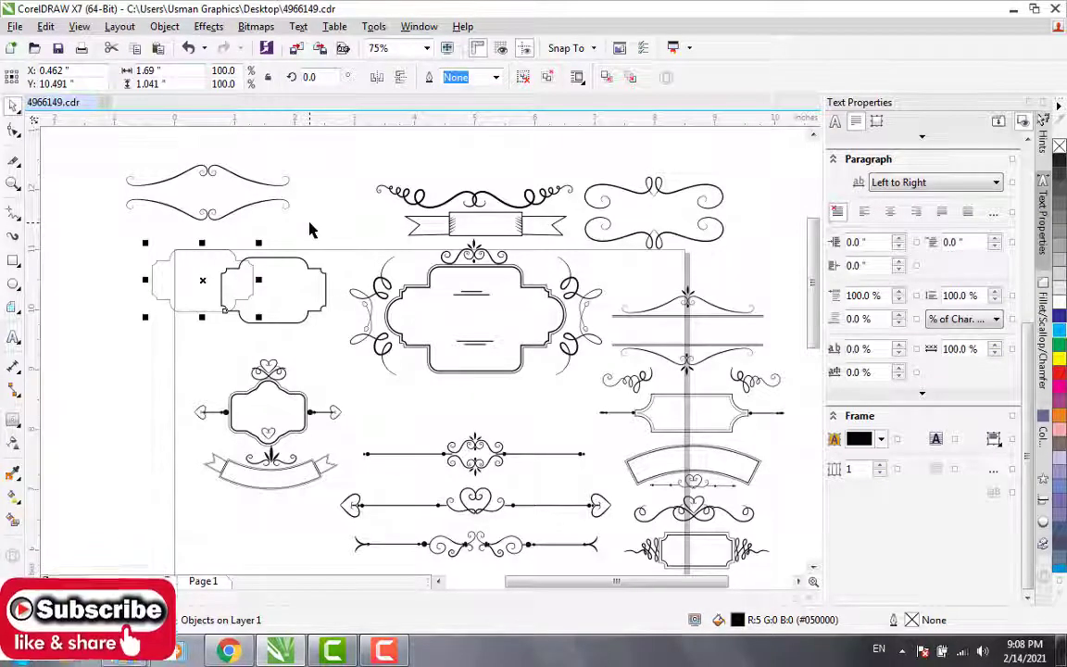
key("ctrl+z")
Step: Examine the divider ornaments and the large ornate frame up close, comparing them with the rest of the collection
left_click(472, 313)
scroll(473, 313, "down", 2)
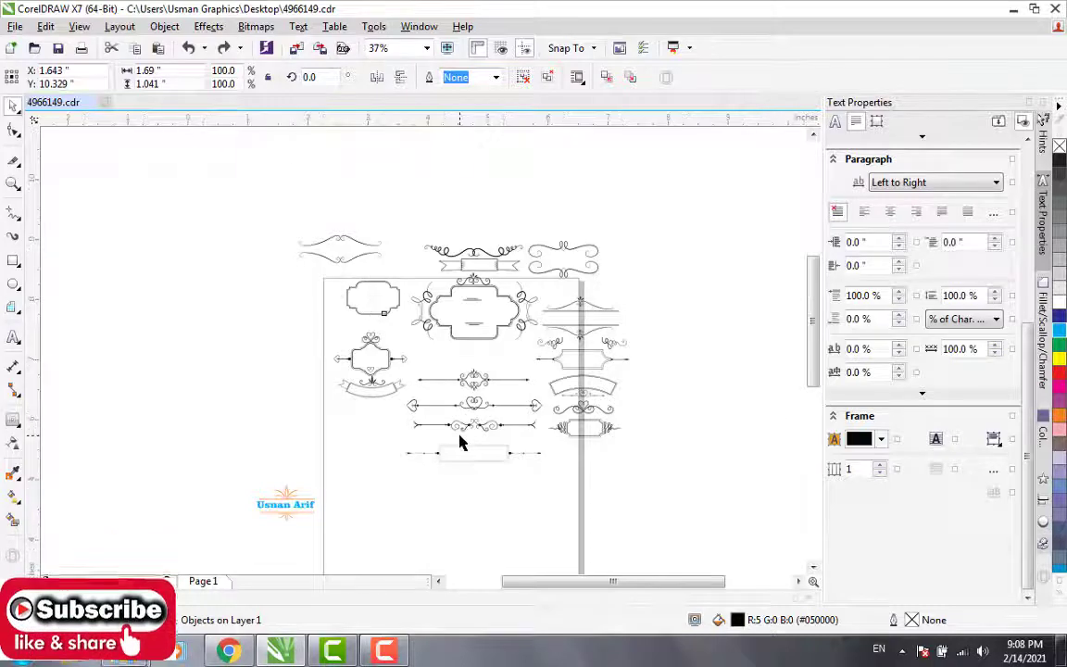
scroll(460, 443, "up", 2)
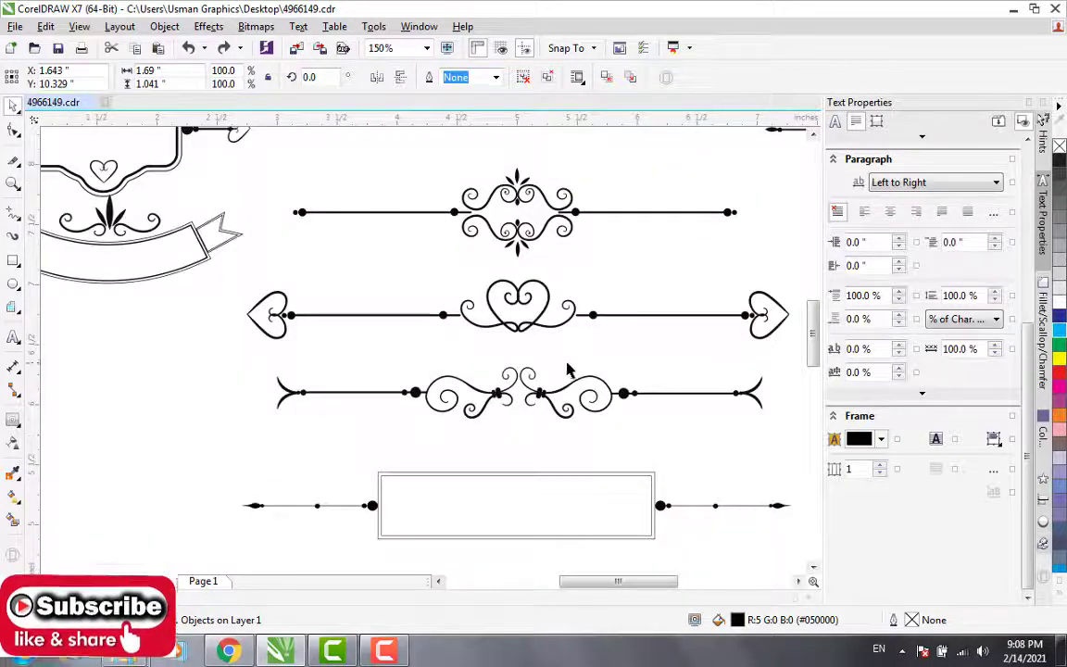
scroll(534, 378, "down", 1)
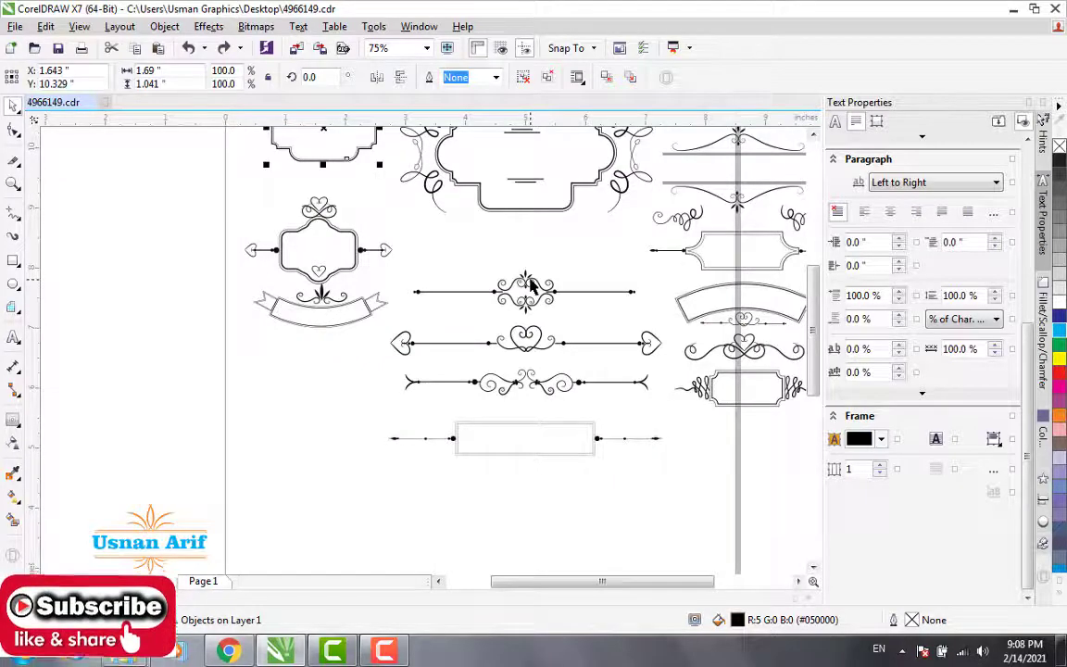
scroll(531, 287, "down", 1)
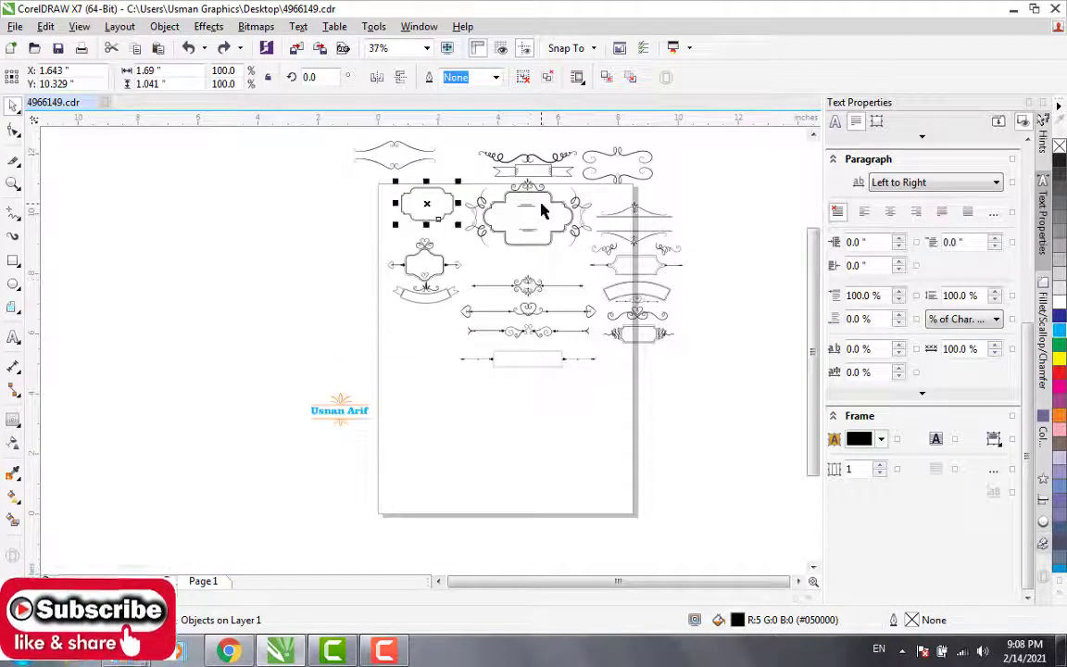
scroll(542, 210, "up", 2)
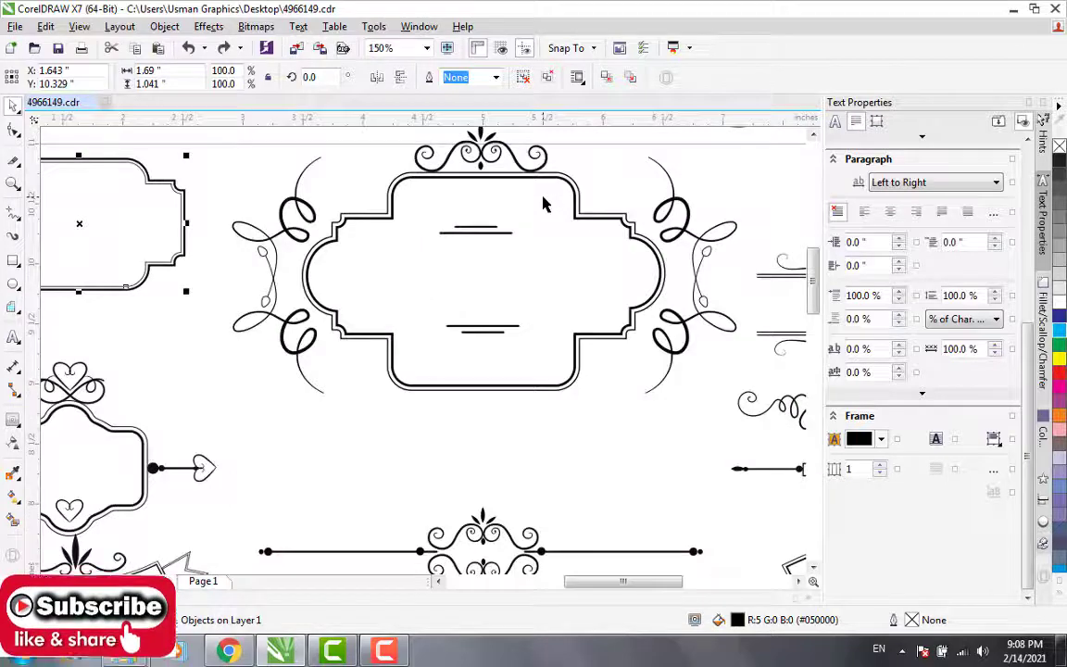
scroll(544, 204, "down", 1)
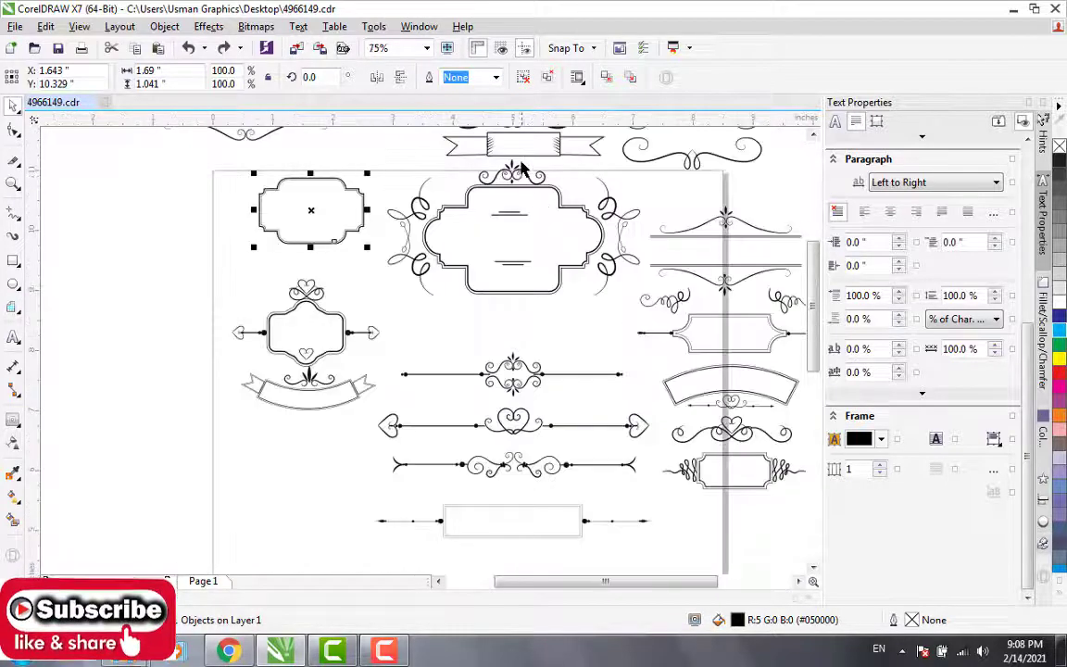
scroll(522, 168, "up", 1)
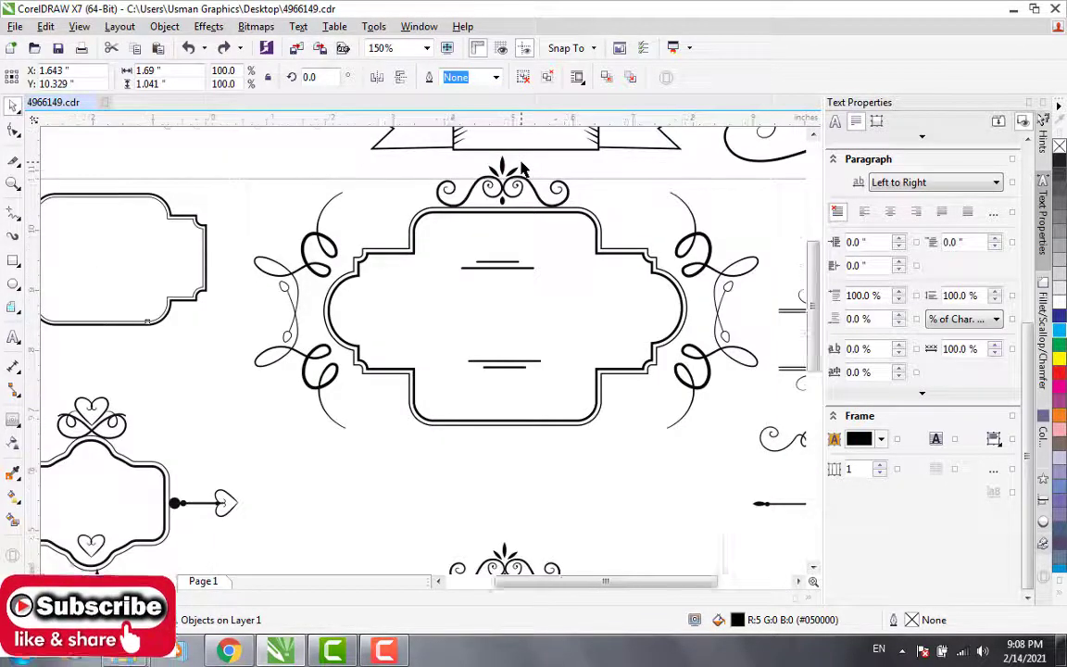
scroll(521, 167, "down", 1)
scroll(521, 168, "down", 1)
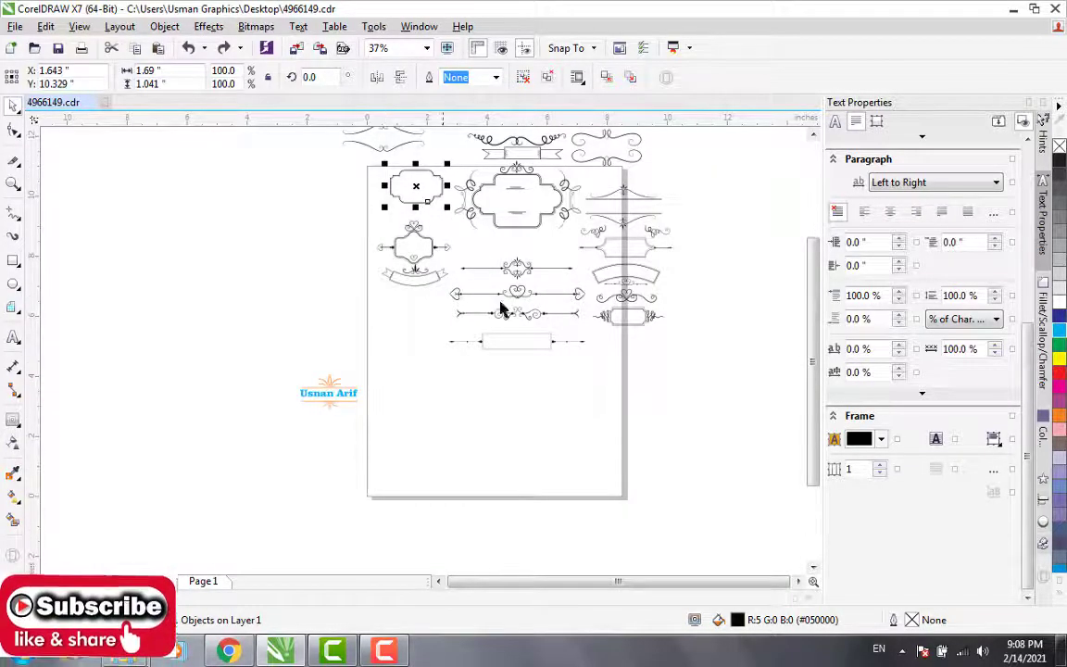
Step: Enlarge the notched frame with scroll ends to about 9.49 by 2.39 inches and place it across the lower part of the page
left_click(638, 314)
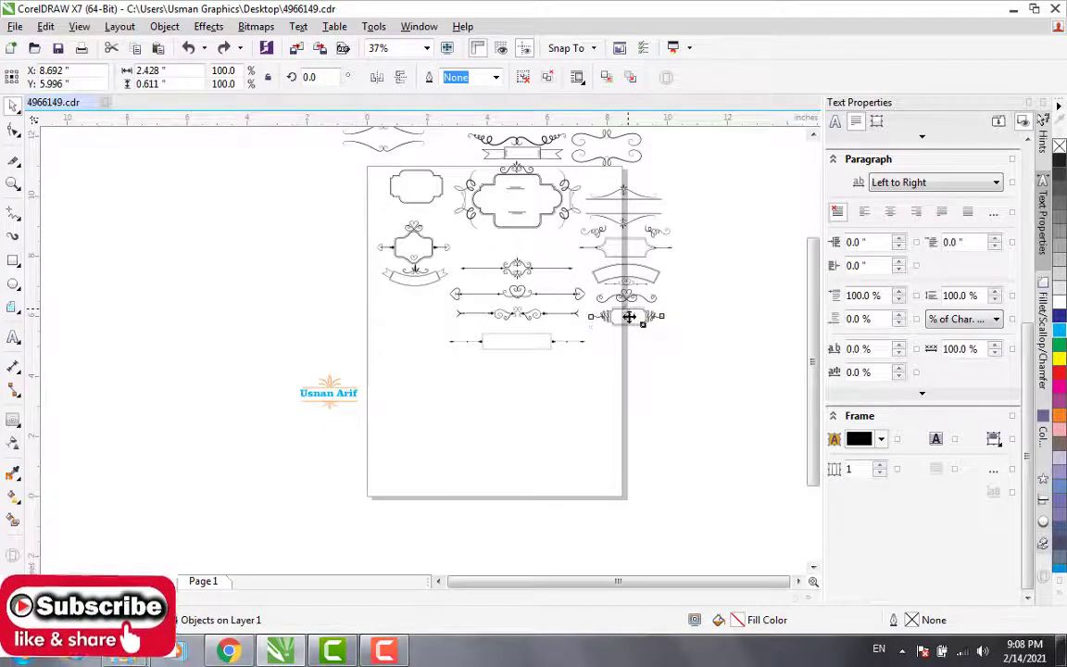
left_click_drag(629, 316, 719, 500)
left_click(548, 442)
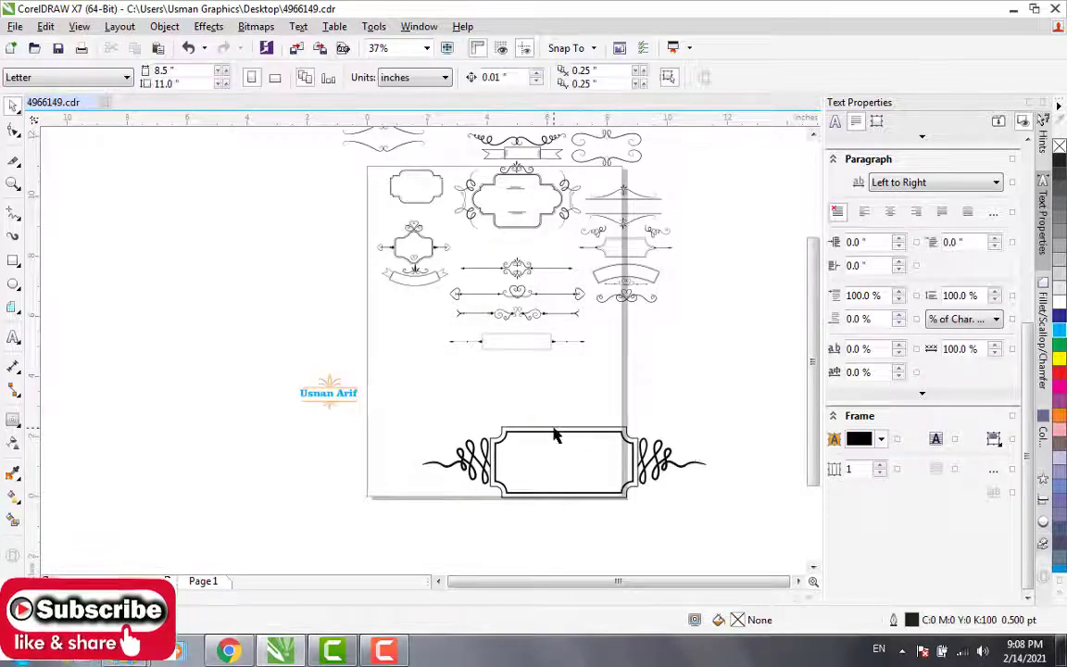
left_click(554, 433)
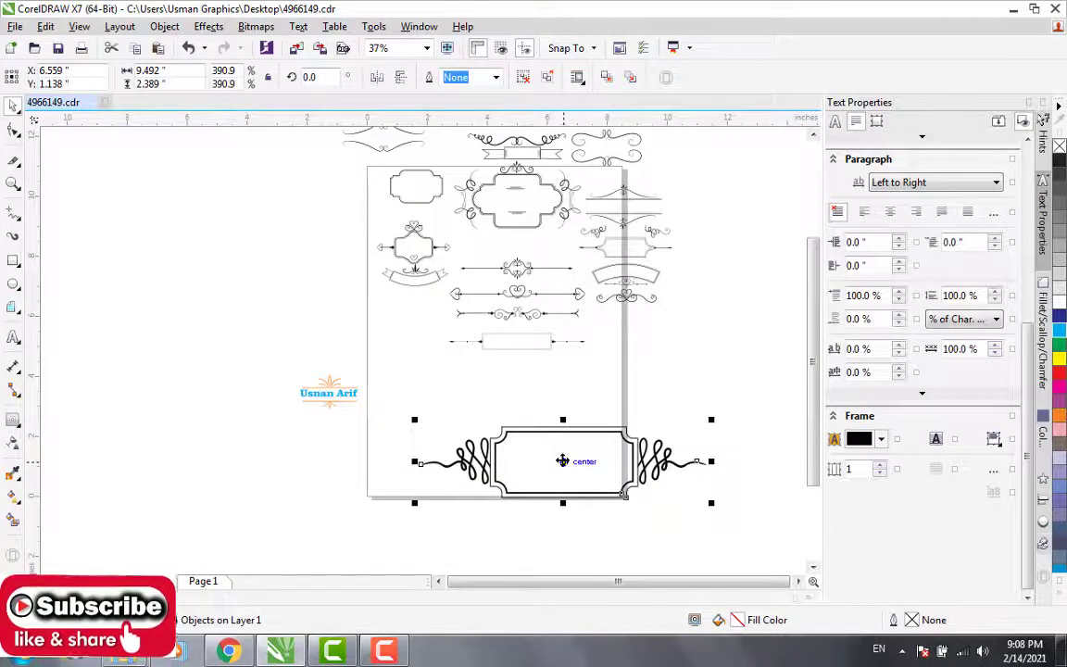
left_click_drag(562, 461, 500, 445)
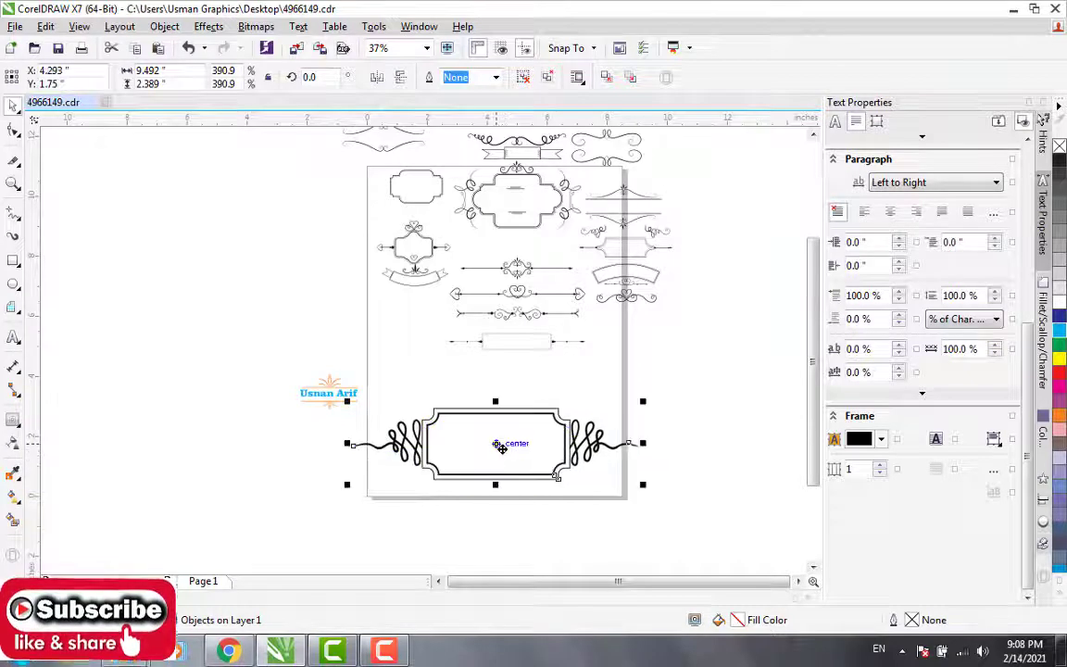
Step: Enlarge the orange leaf ornament beside the page and scale the name text to about 7.24 inches wide between its double lines
left_click(329, 393)
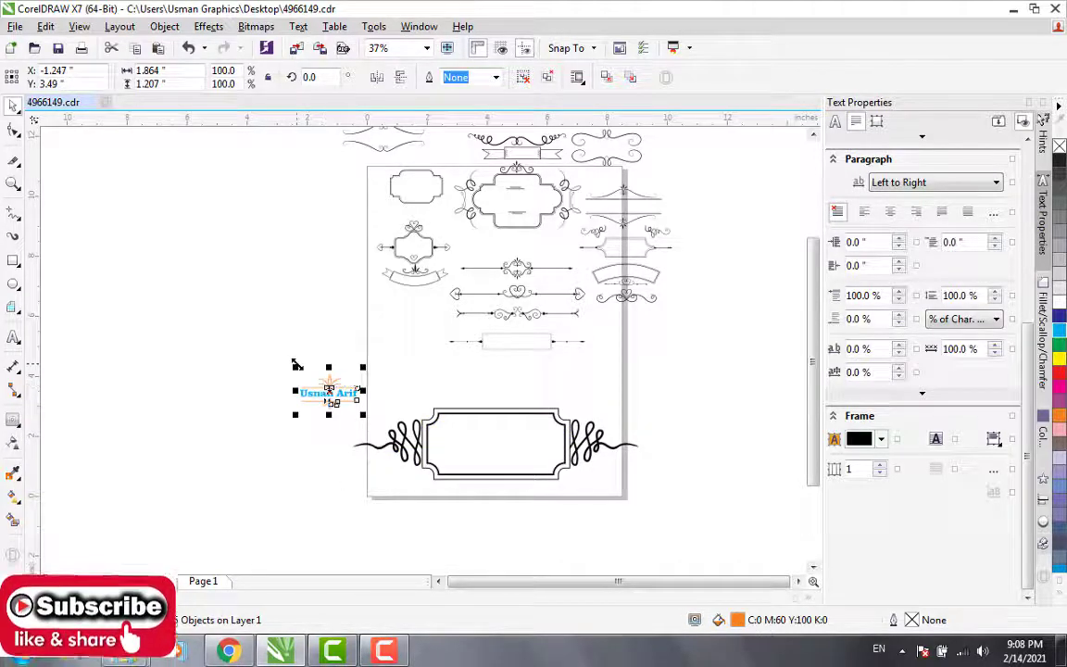
left_click_drag(293, 367, 128, 208)
left_click(178, 225)
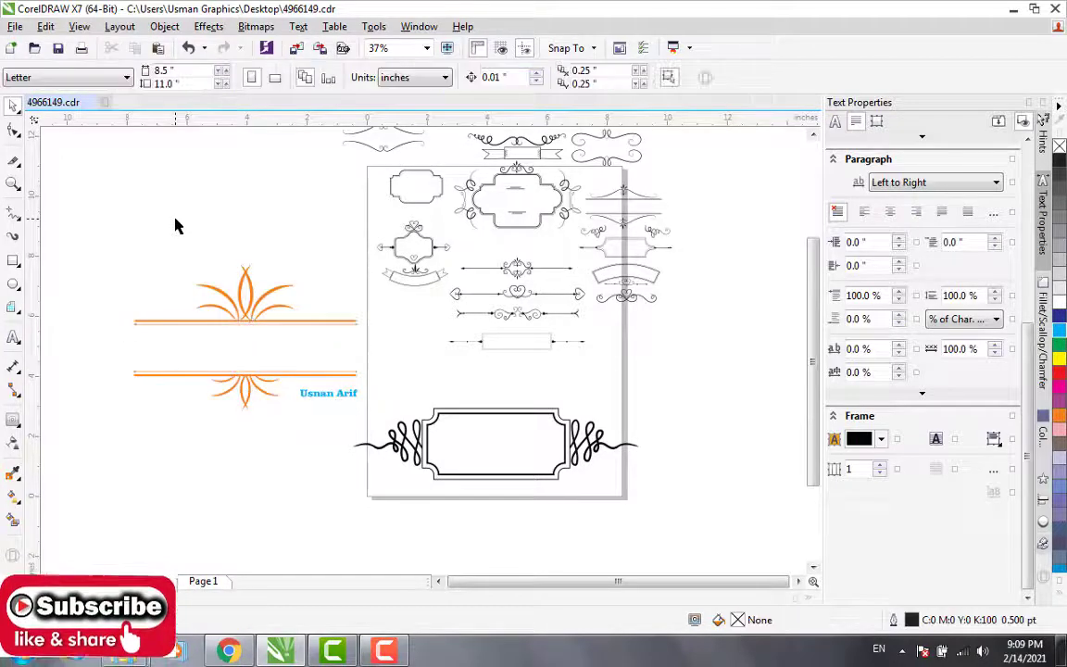
left_click(308, 402)
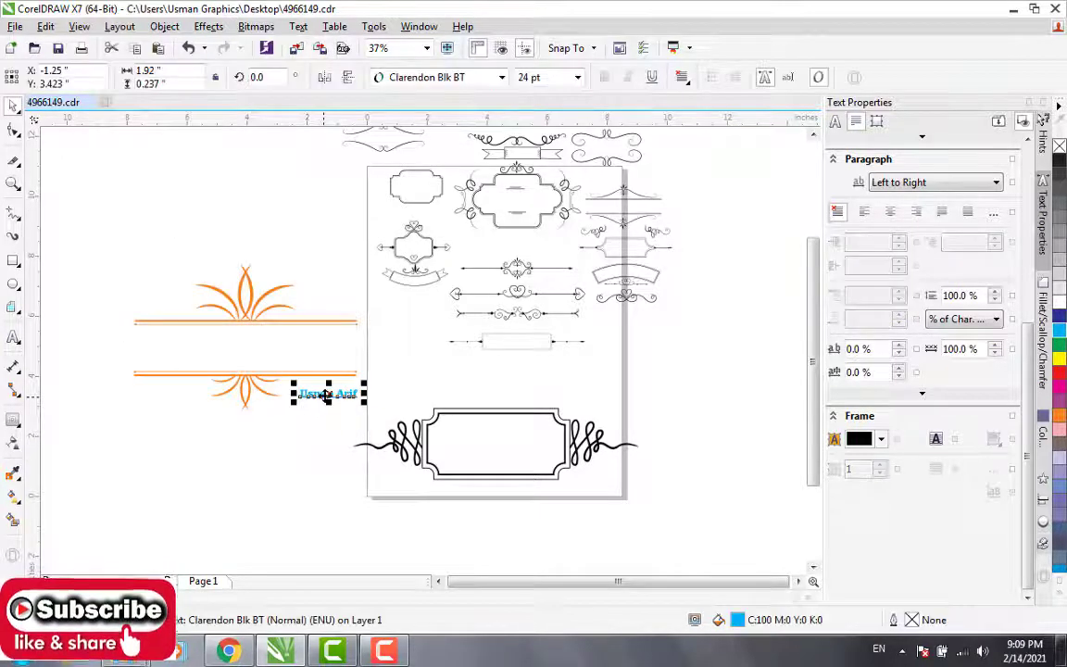
left_click_drag(326, 397, 363, 382)
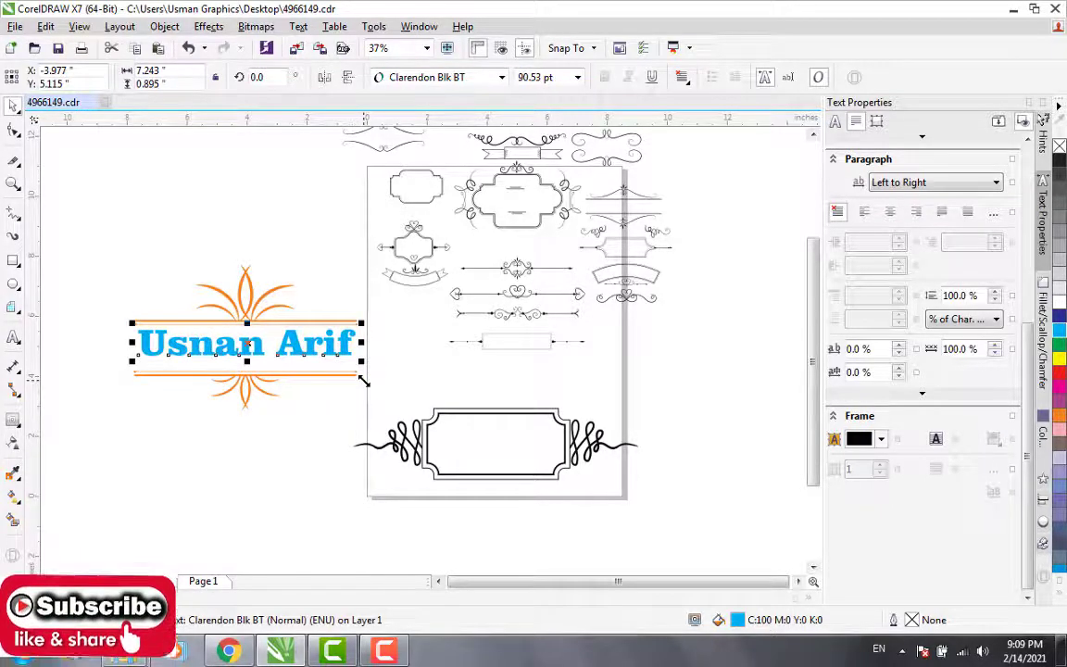
left_click(227, 212)
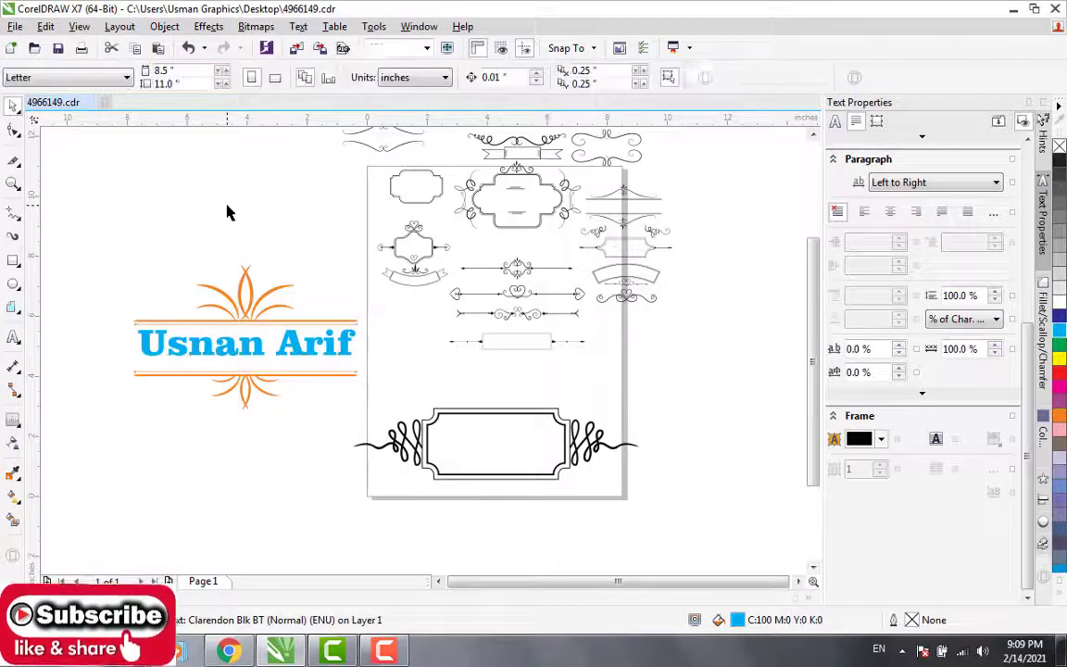
Step: Copy the name text into the scroll-ended frame, narrow and shrink it to about 4.57 by 0.78 inches, and centre it there
left_click(250, 345)
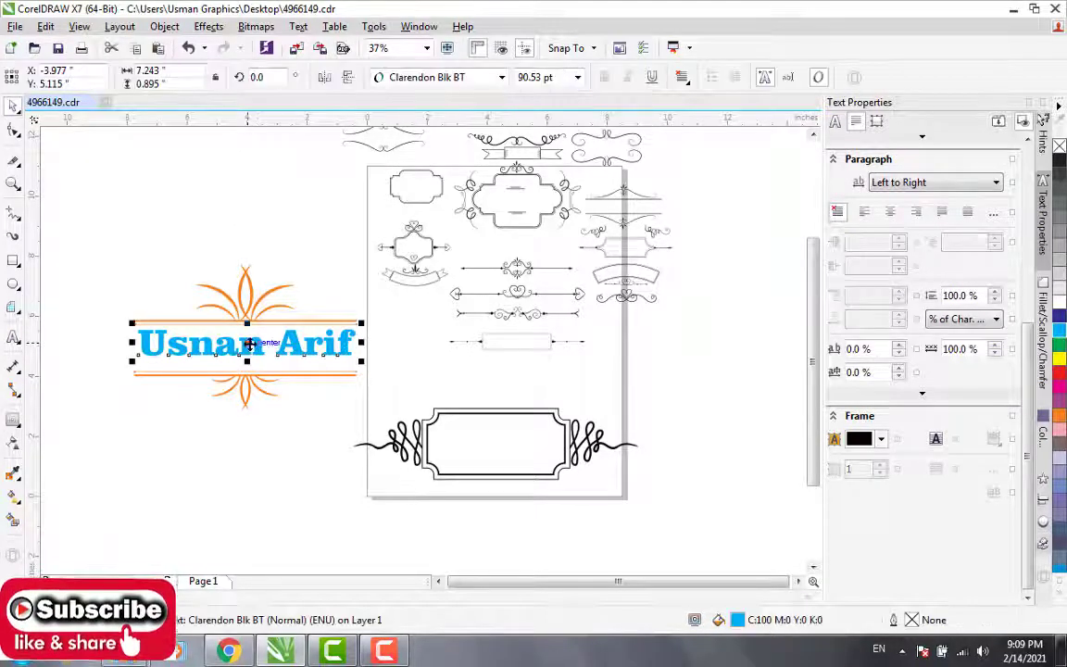
left_click_drag(248, 343, 473, 449)
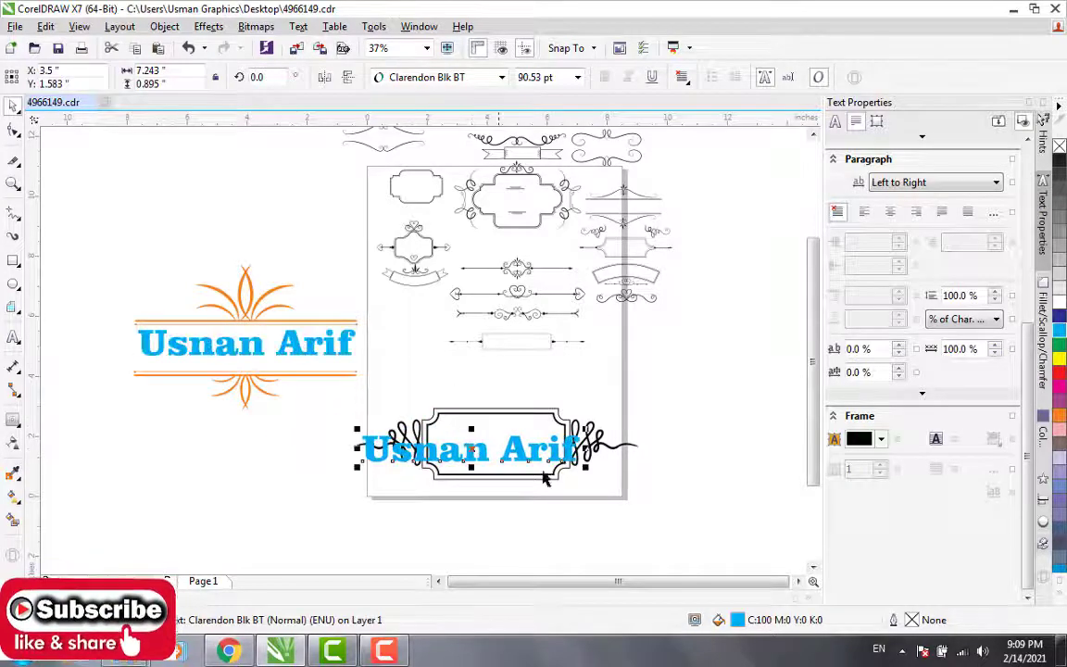
left_click_drag(585, 449, 536, 449)
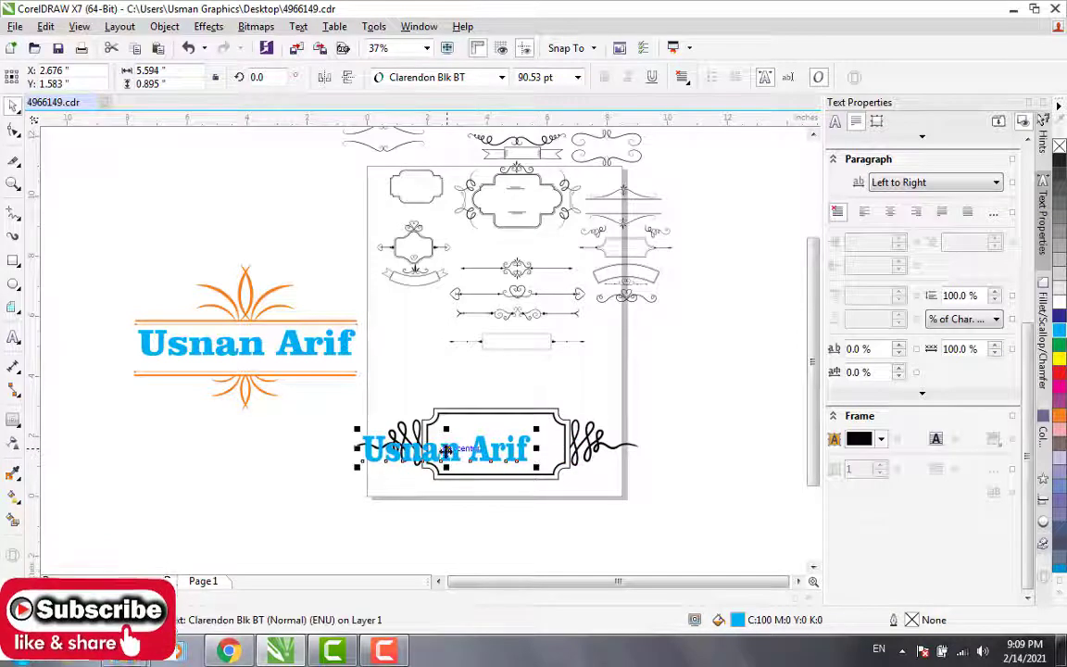
left_click_drag(451, 454, 496, 459)
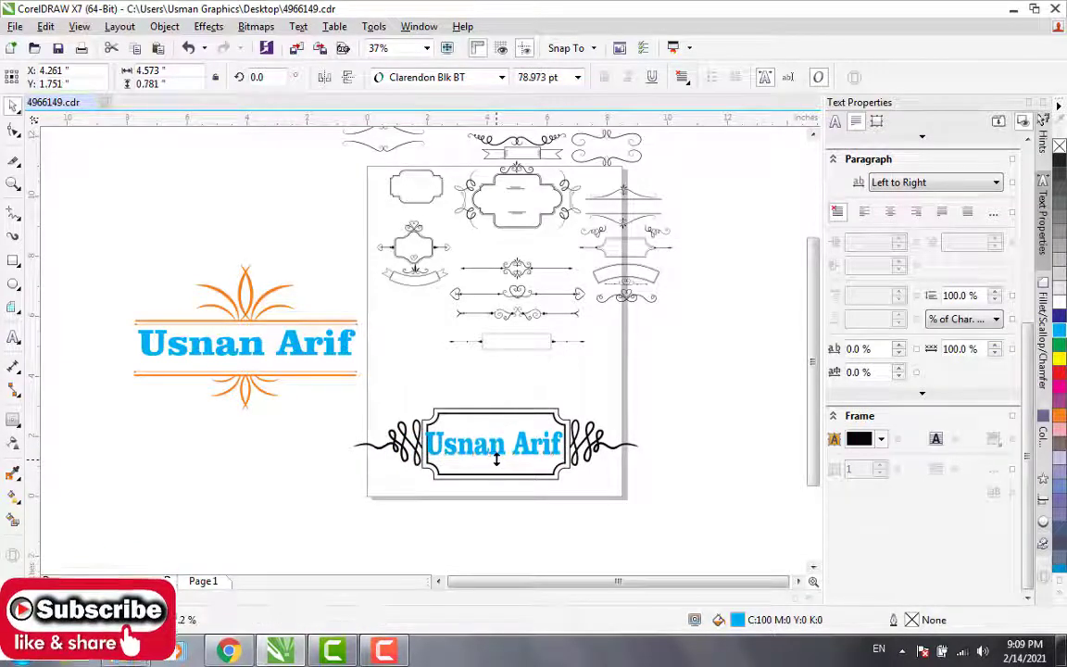
left_click(507, 395)
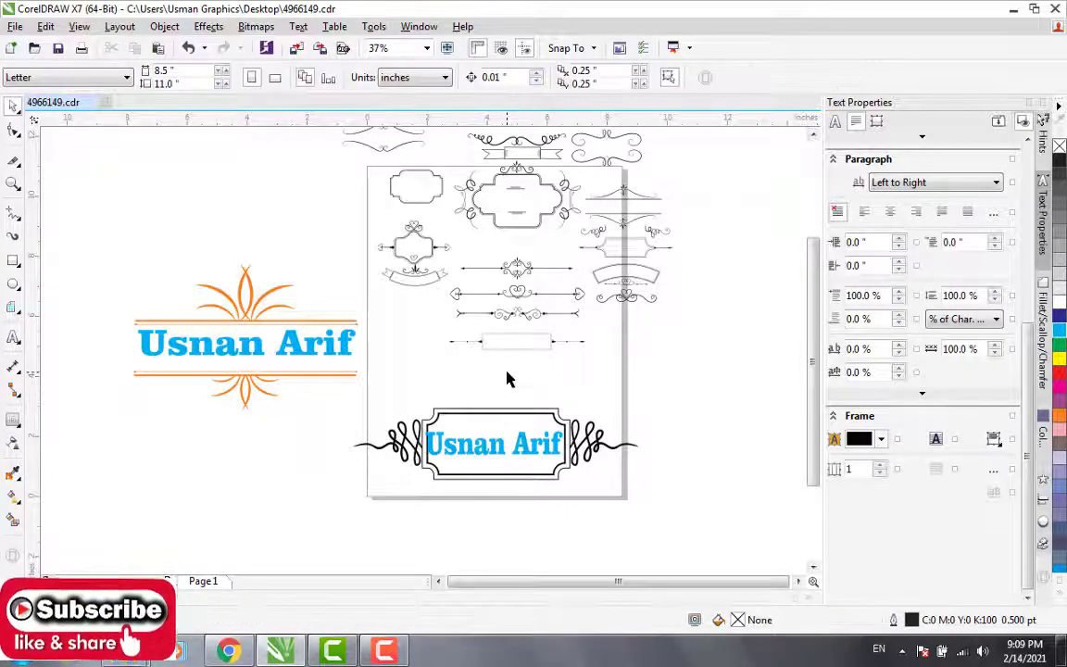
left_click(493, 444)
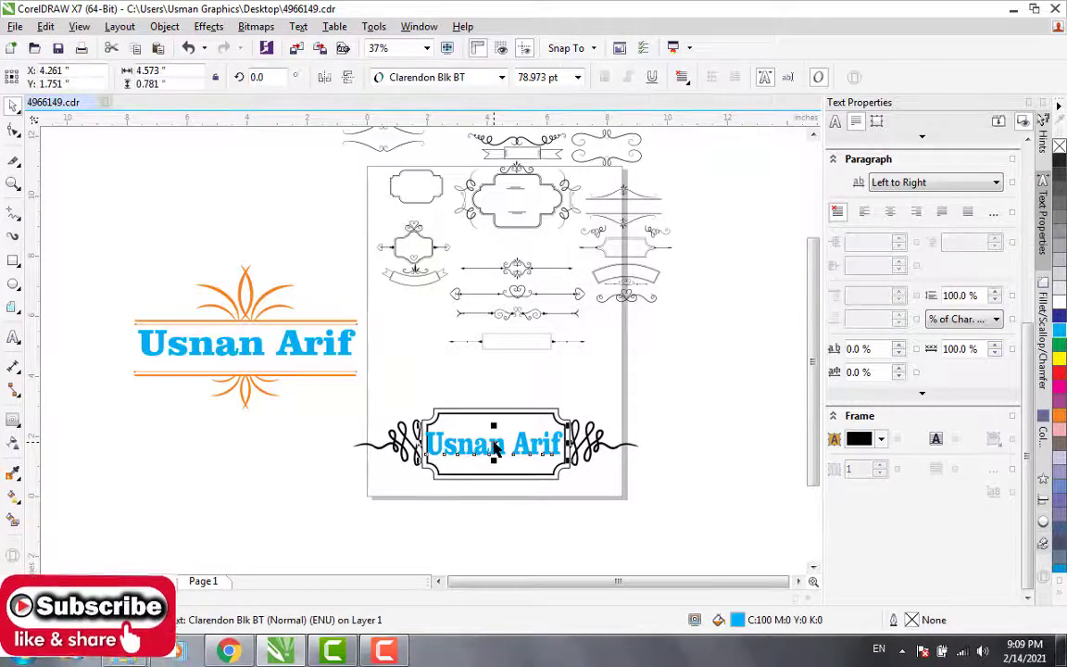
Step: Move the name text out above the scroll-ended frame and ungroup the frame into separate objects
left_click_drag(494, 442, 494, 371)
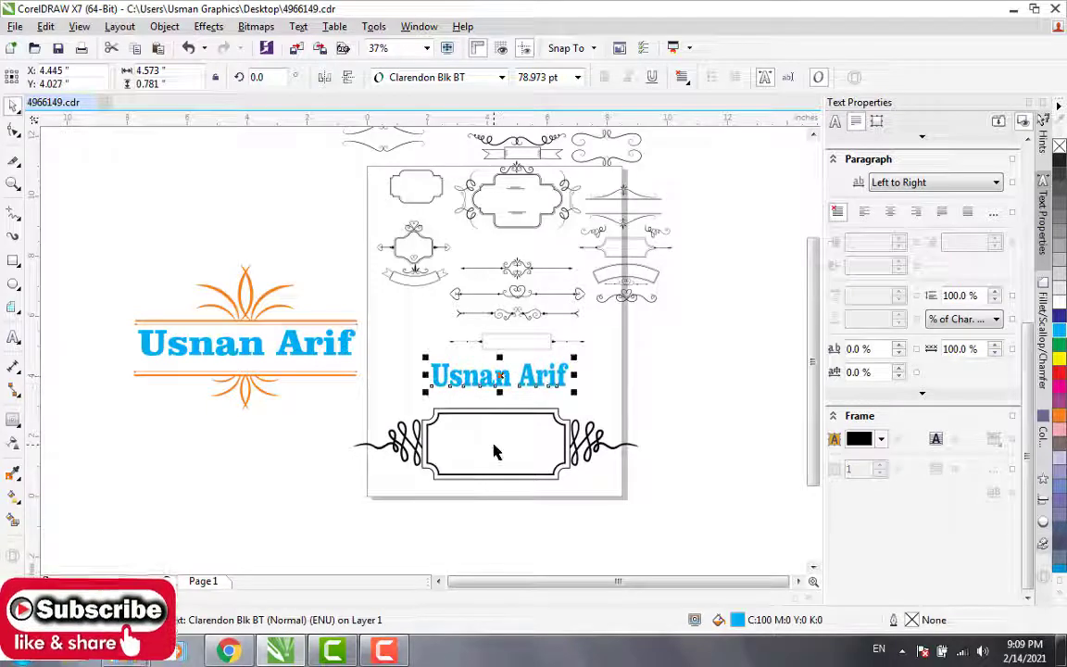
scroll(495, 430, "up", 2)
left_click(494, 451)
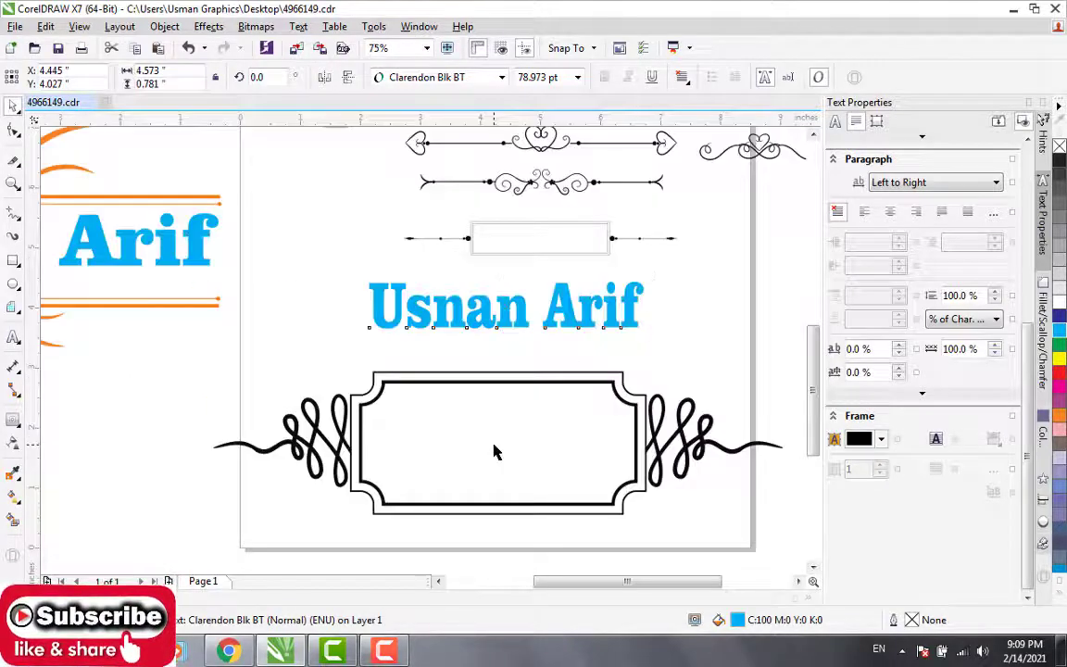
left_click(494, 384)
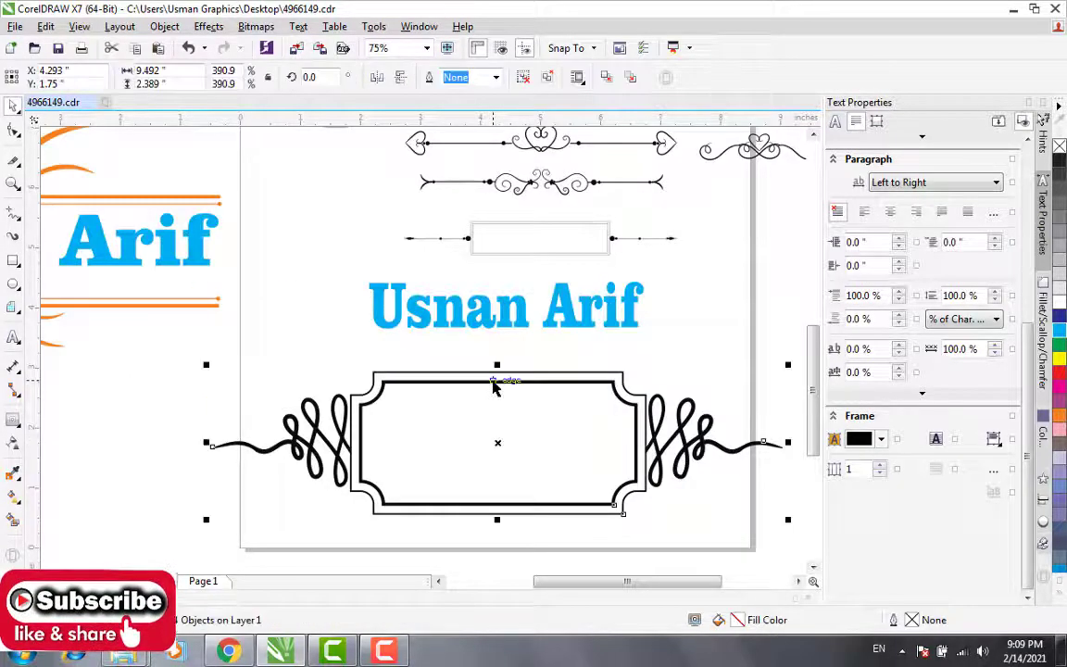
left_click(523, 77)
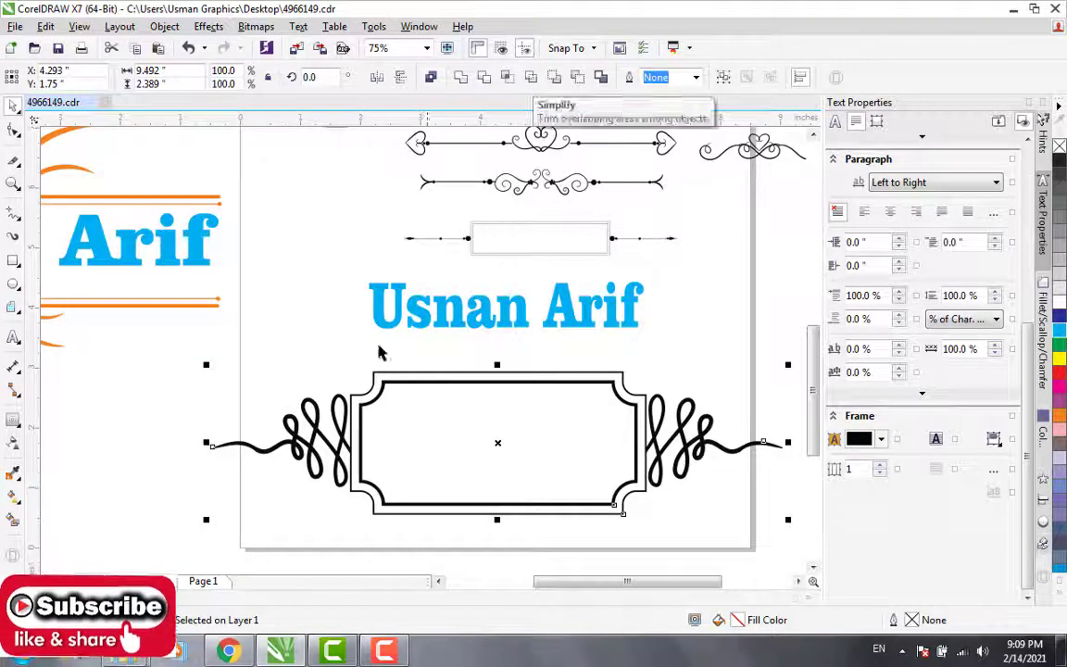
Step: Colour the thick inner border of the scroll-ended frame red
left_click(157, 460)
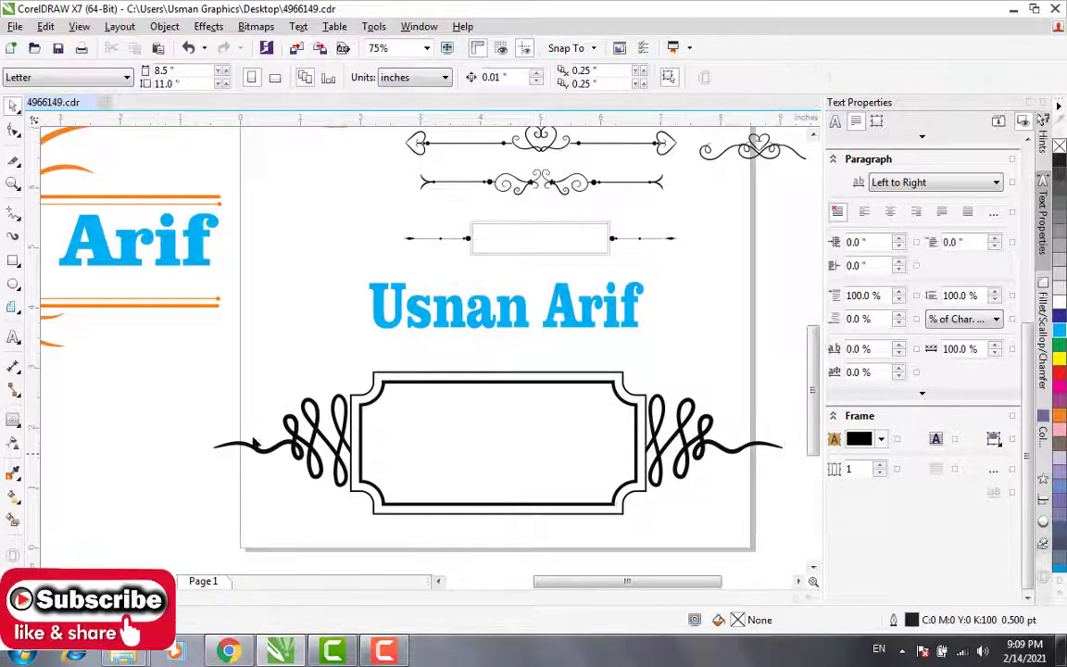
left_click(488, 392)
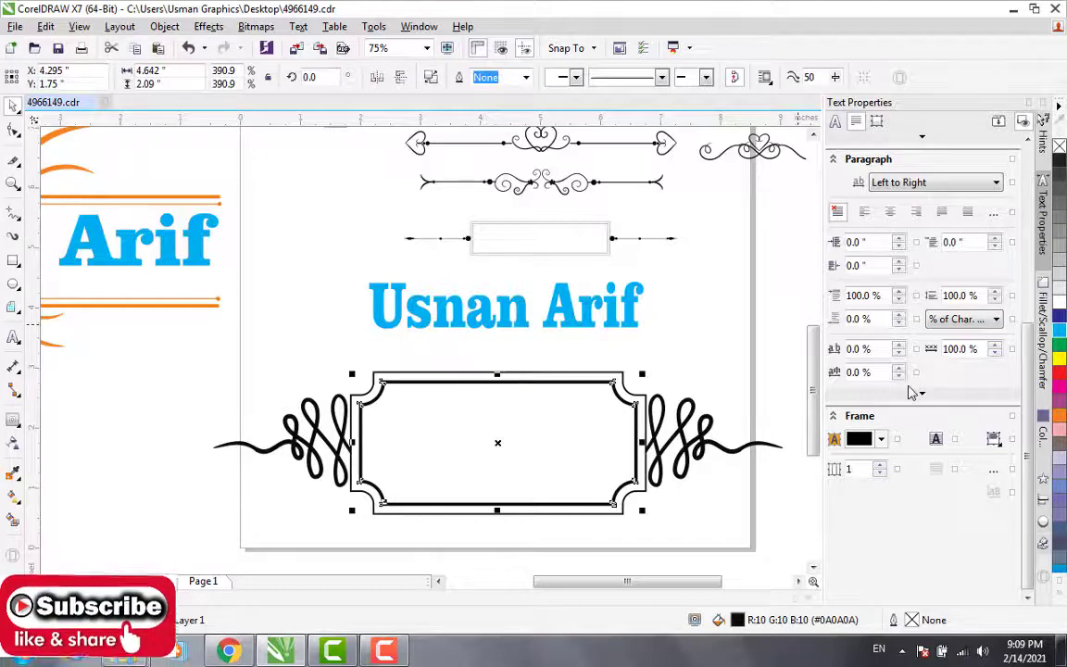
right_click(1062, 371)
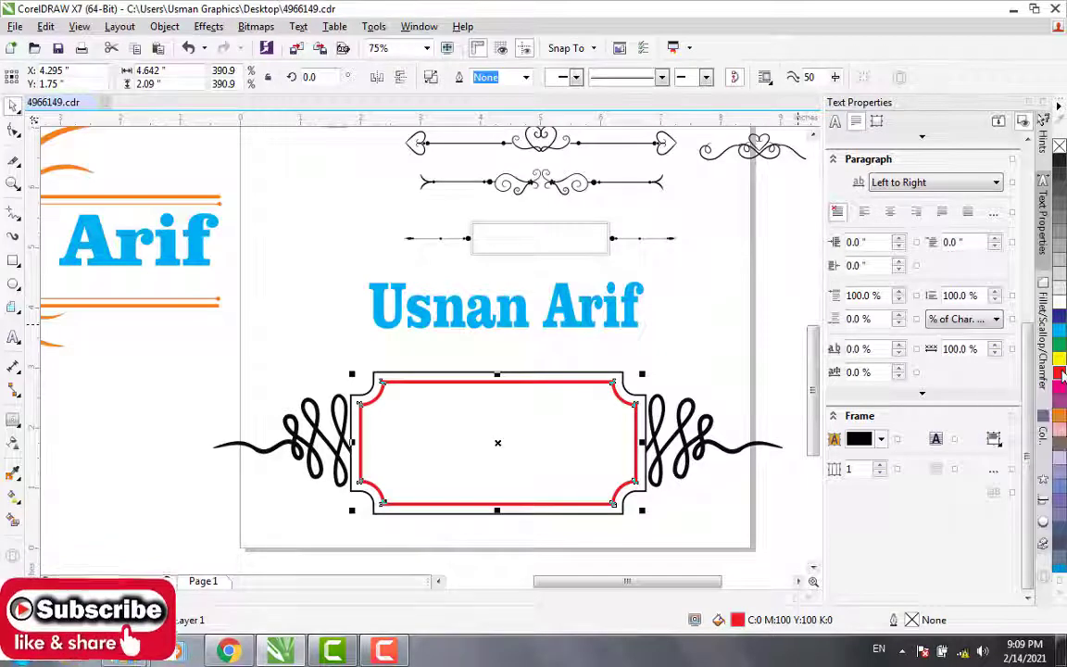
left_click(524, 429)
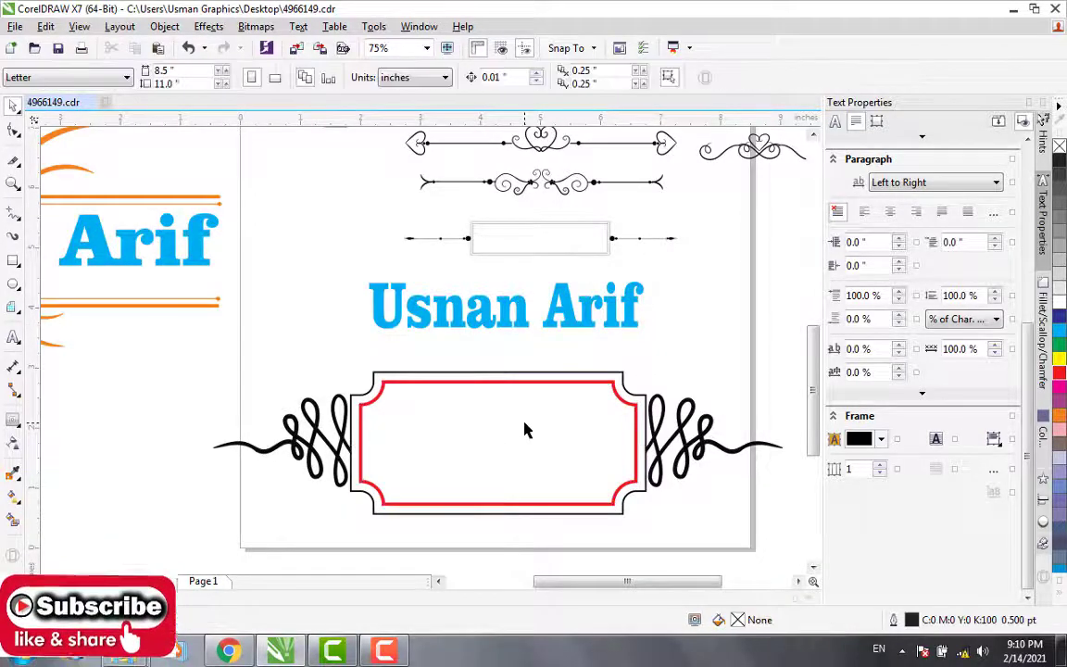
left_click(514, 382)
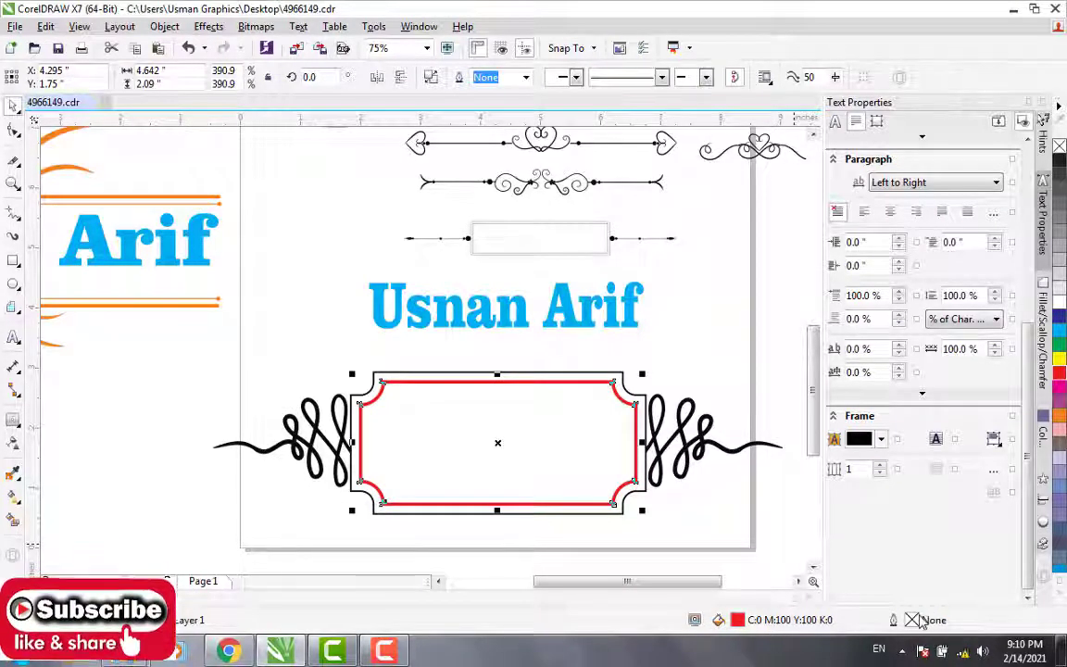
double_click(915, 620)
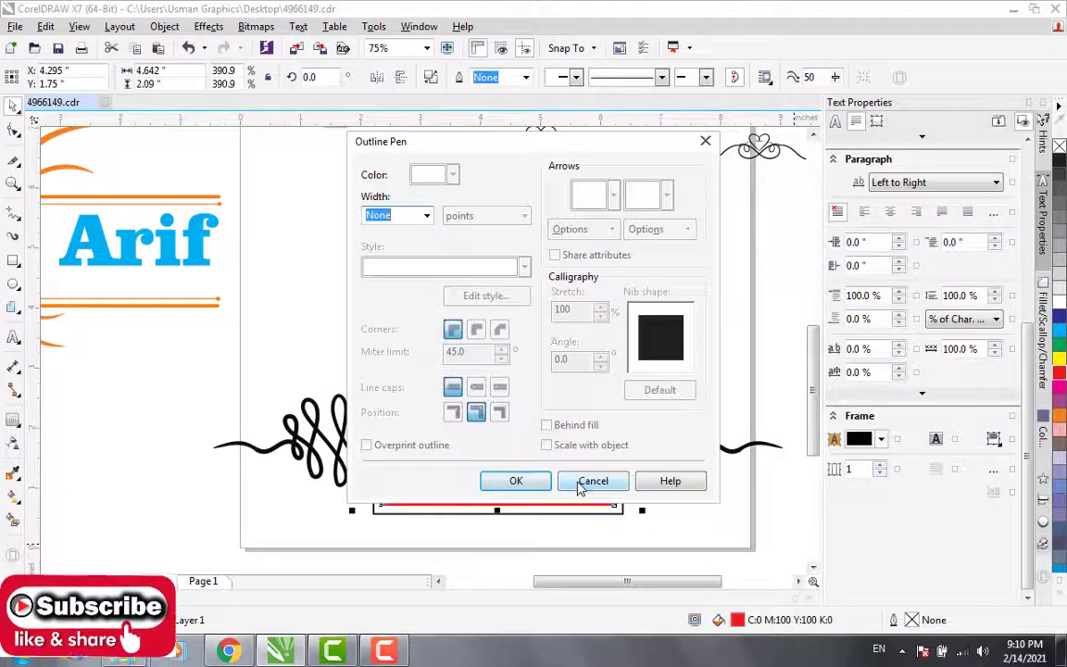
left_click(576, 484)
left_click(526, 456)
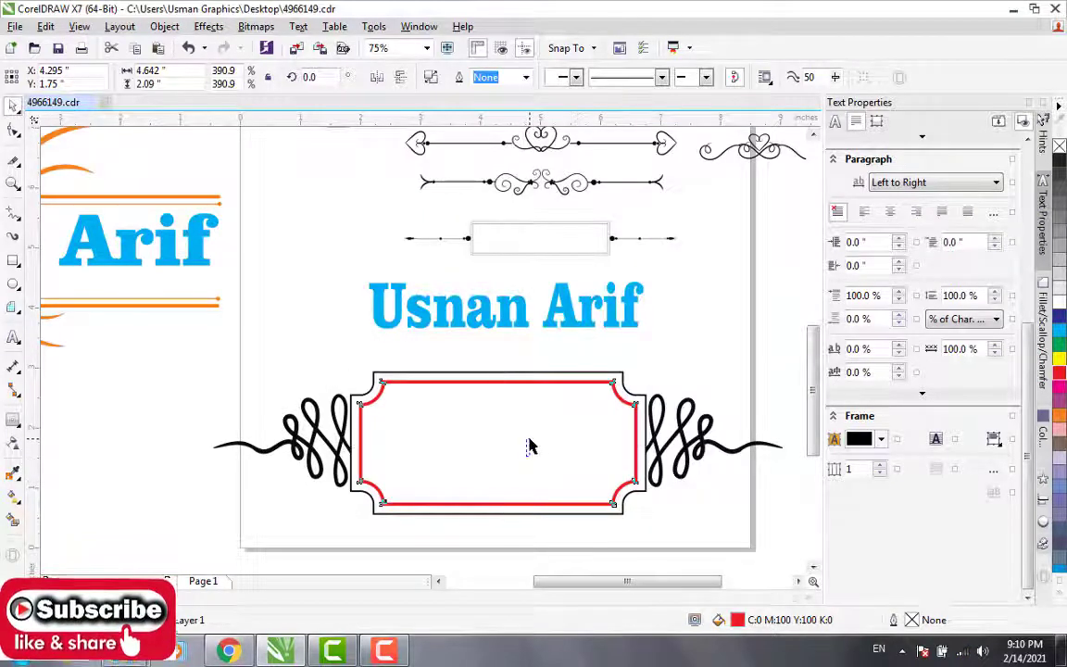
left_click(458, 385)
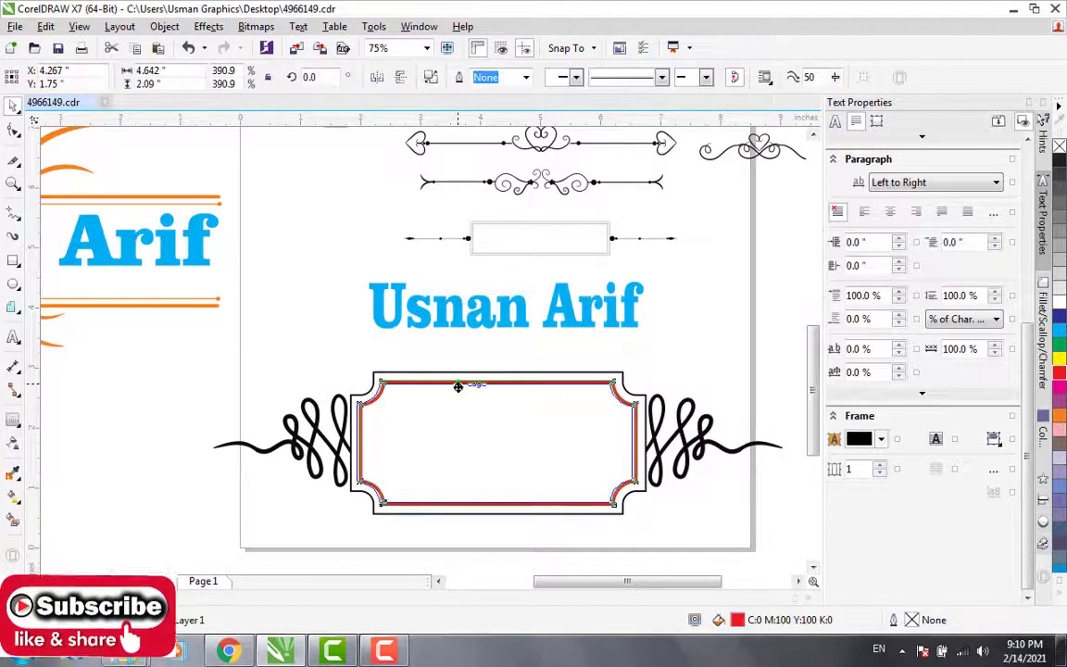
left_click_drag(459, 384, 459, 380)
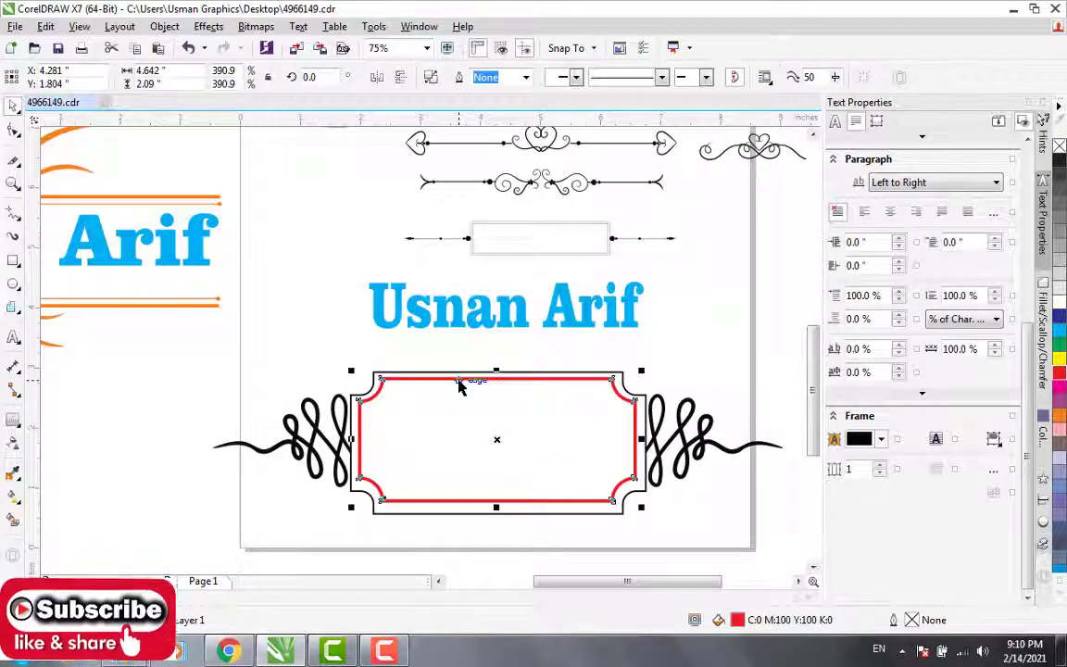
key("ctrl+z")
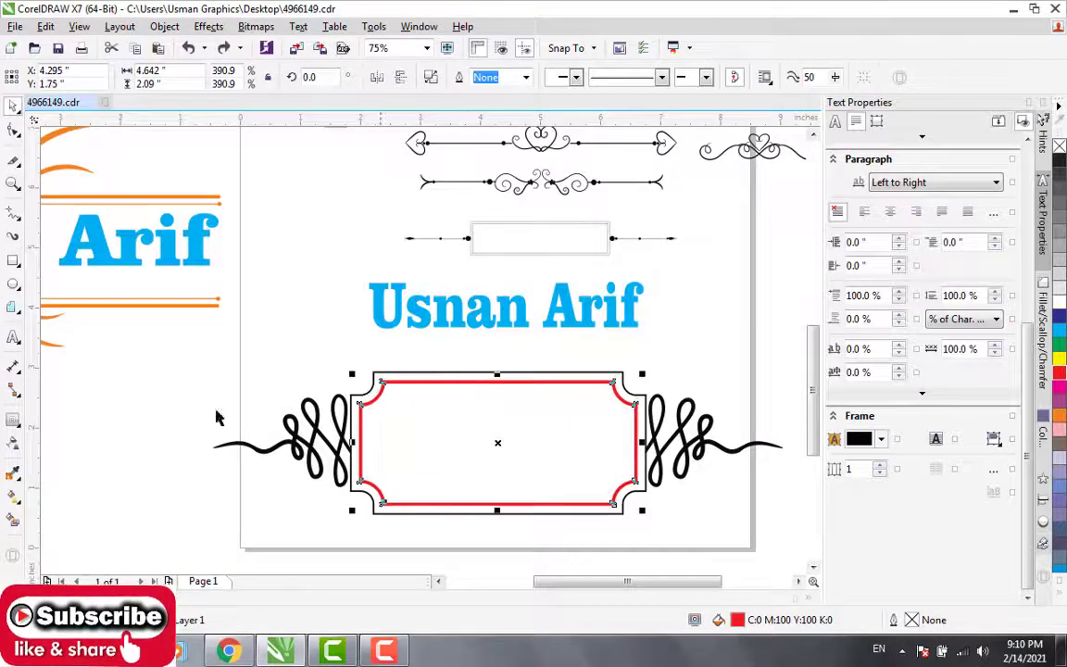
Step: Smart-fill the area inside the red border with white and a 0.5 pt black outline
left_click(14, 519)
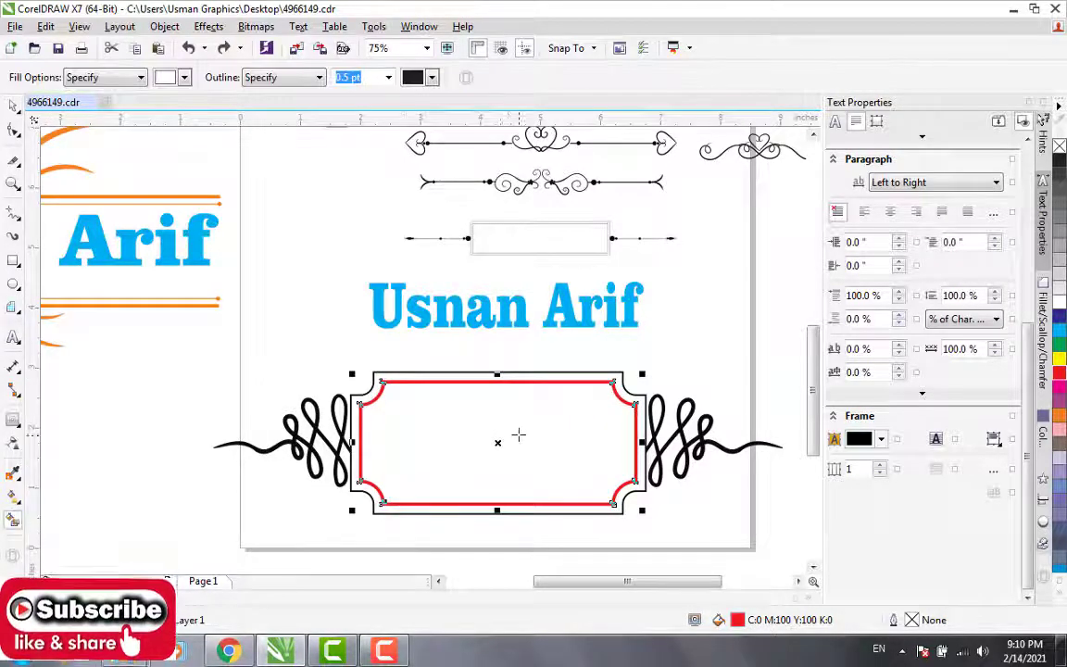
left_click(496, 422)
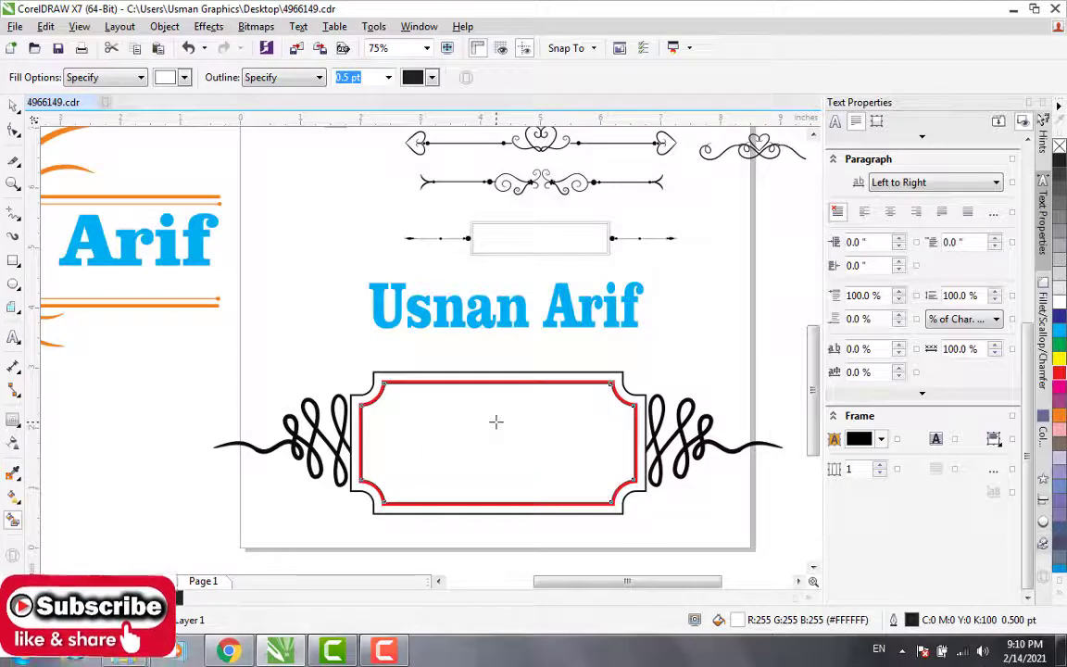
left_click(13, 472)
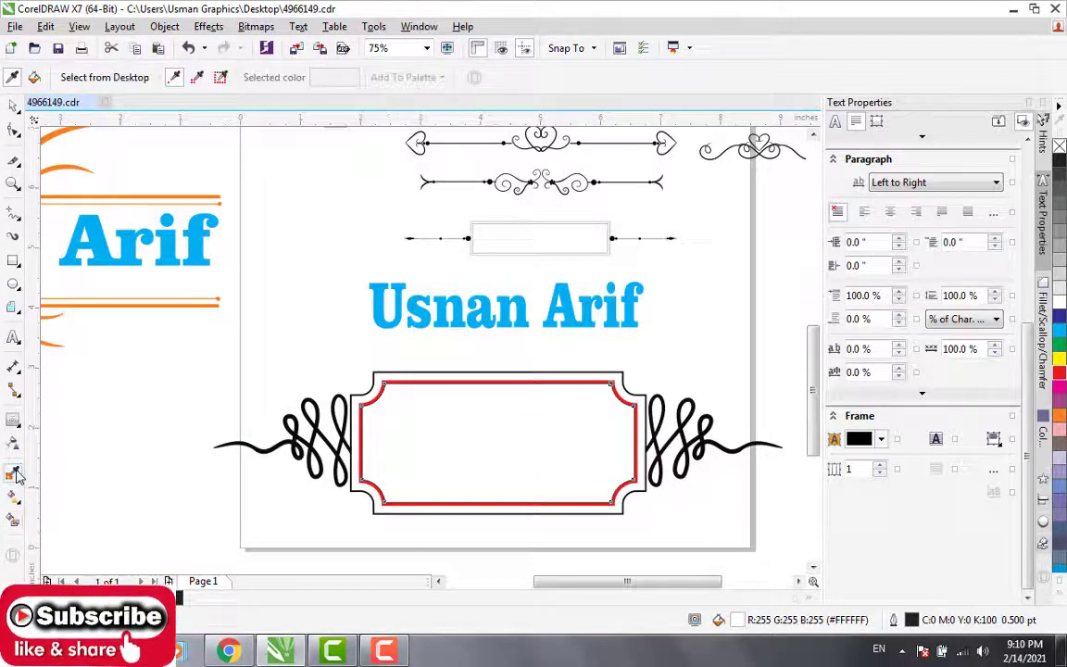
left_click(13, 515)
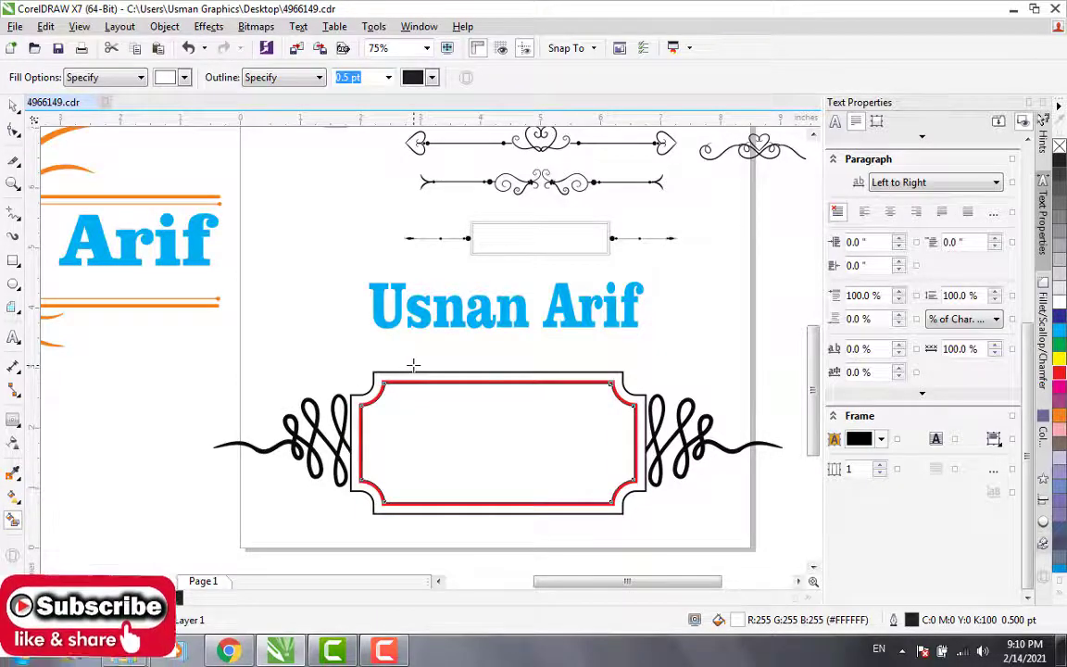
Step: Examine the ornament collection around the top of the page, including the ribbon, the swirl dividers and the large ornate frame
scroll(416, 370, "down", 2)
scroll(418, 370, "up", 1)
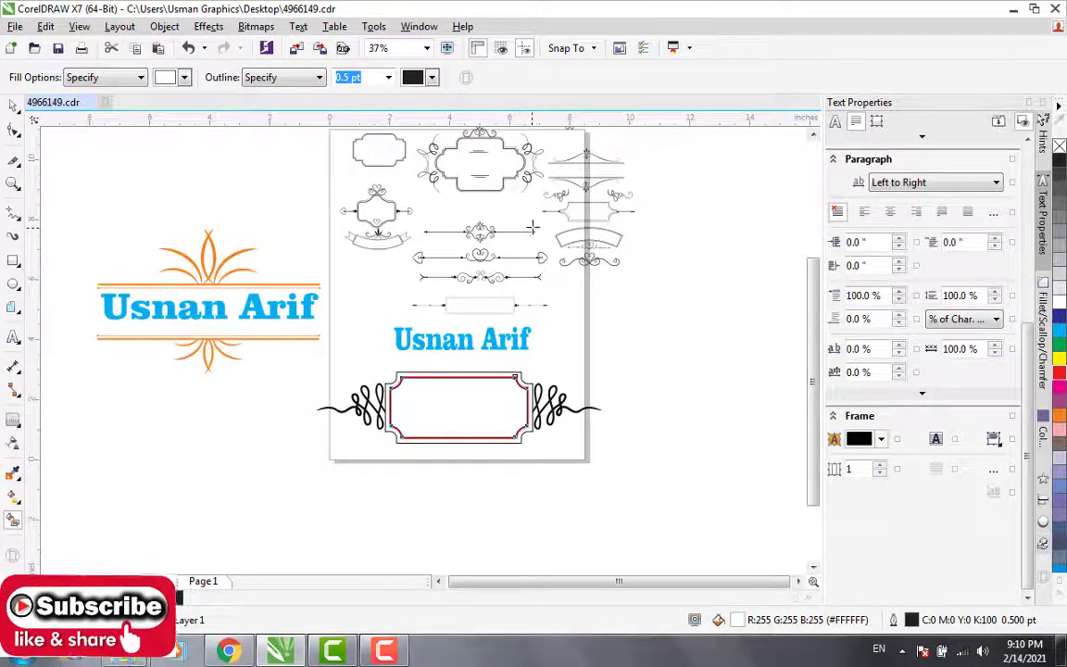
scroll(534, 223, "down", 2)
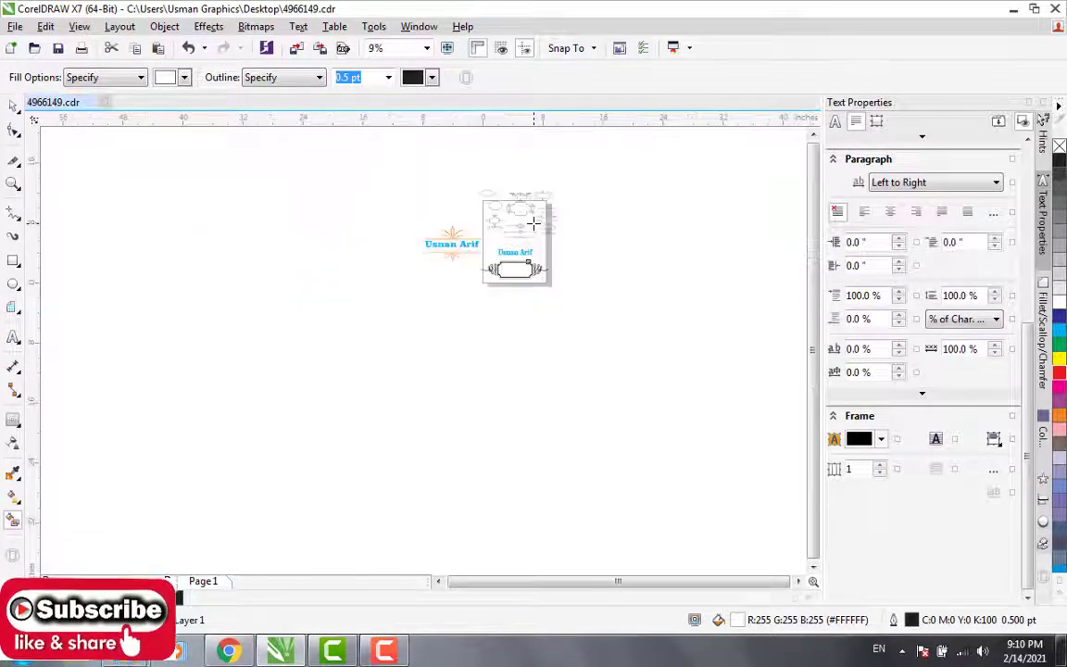
scroll(534, 224, "up", 1)
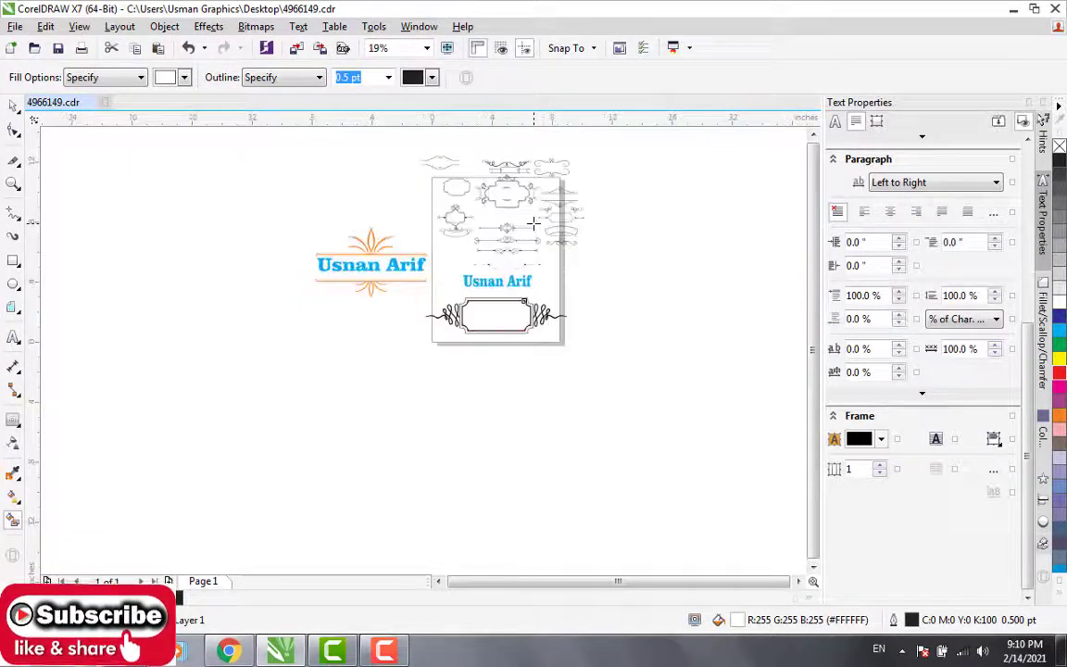
left_click(813, 134)
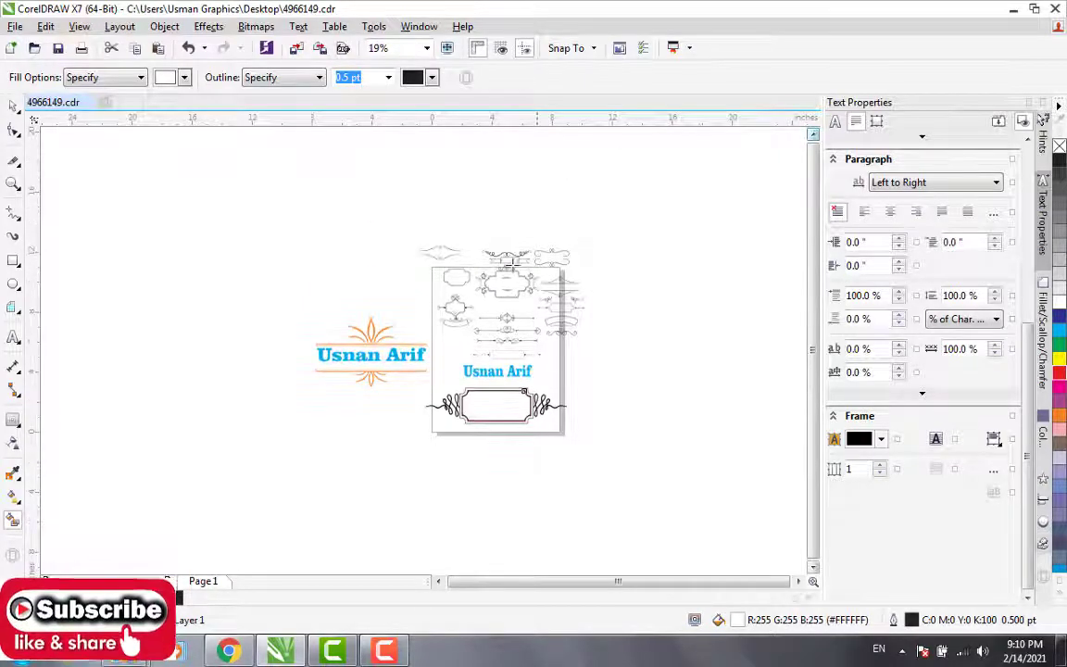
scroll(515, 253, "up", 2)
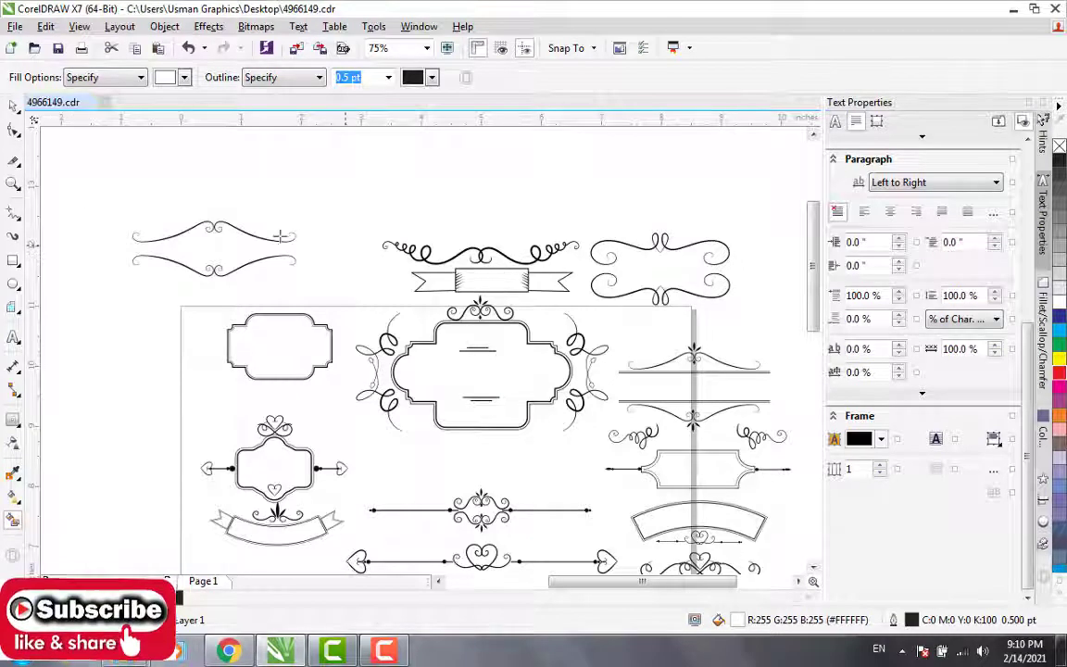
left_click(11, 108)
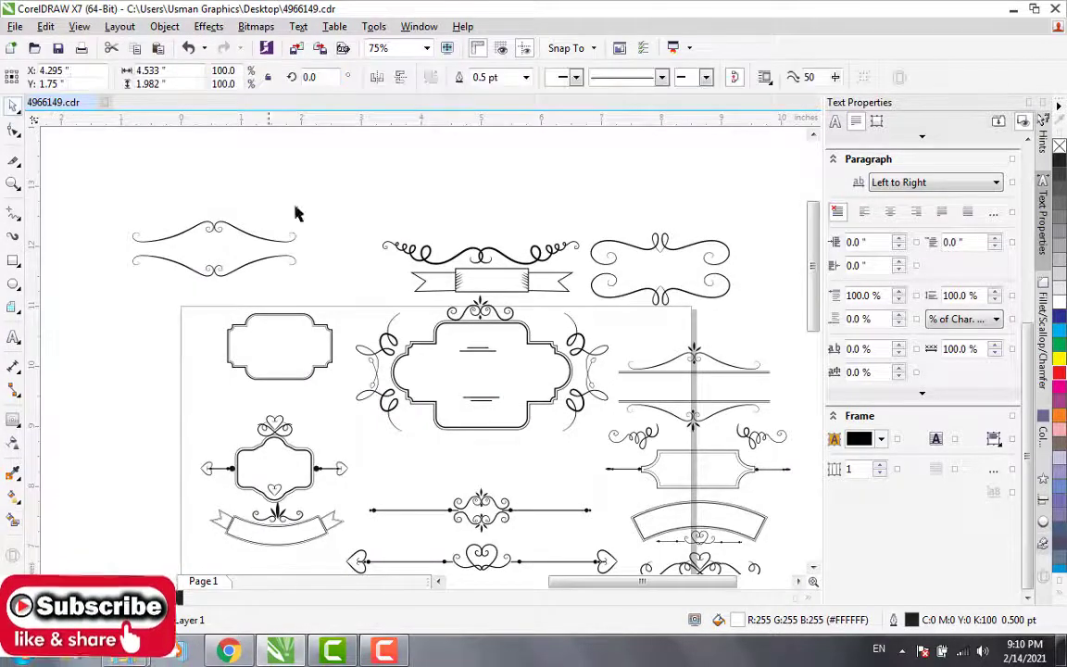
left_click(479, 280)
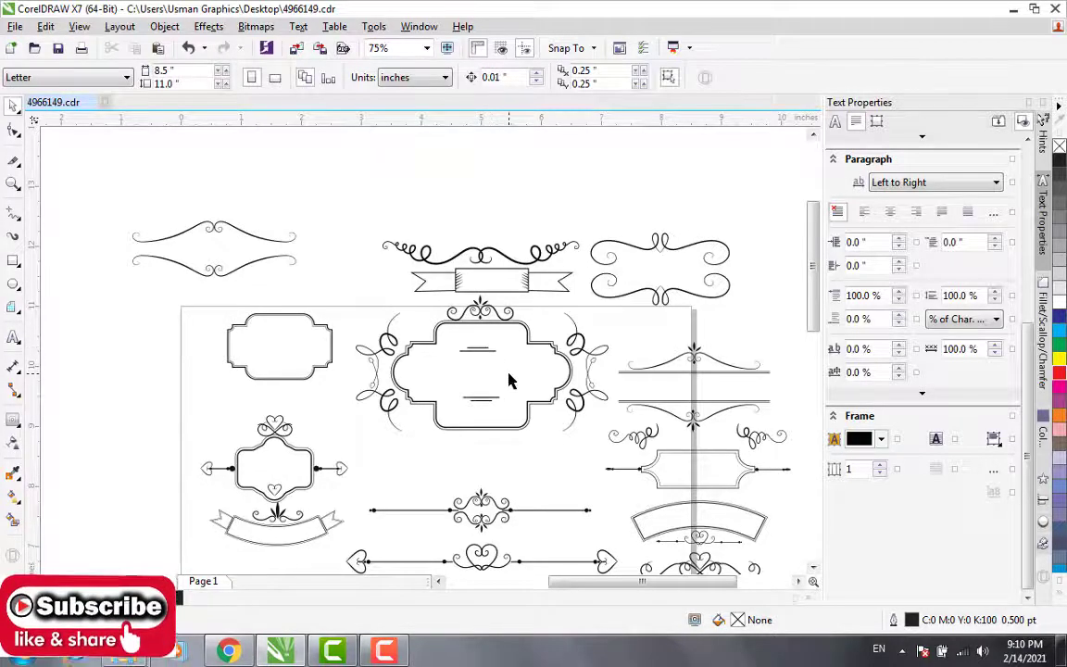
scroll(508, 379, "down", 2)
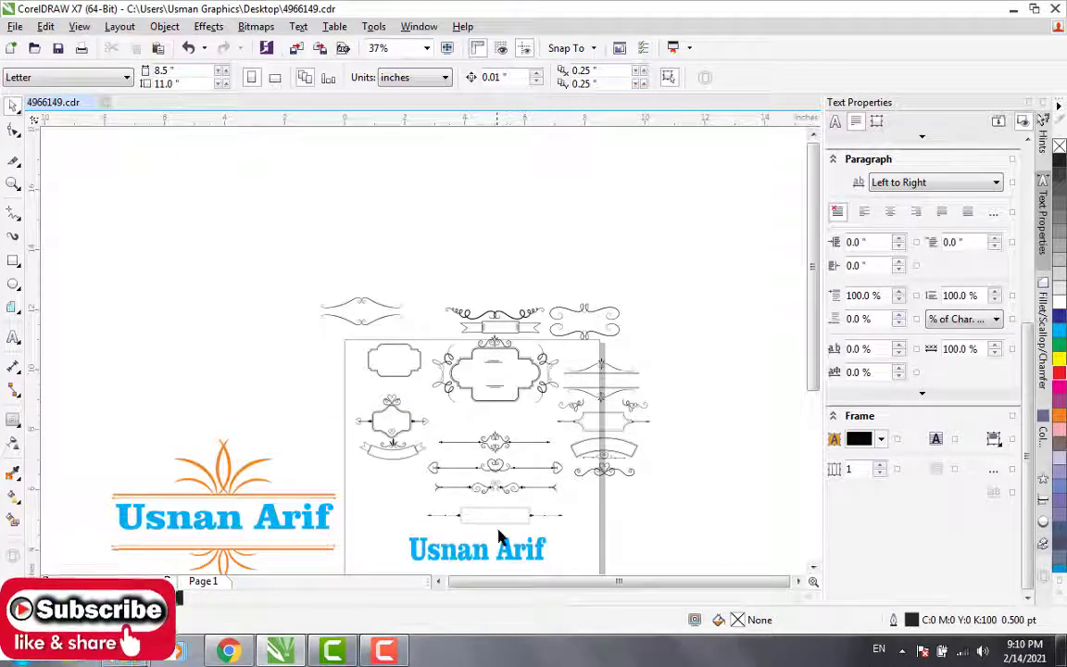
Step: Move the loose name text onto the large ornate frame and narrow it to about 2.48 inches wide
left_click(500, 550)
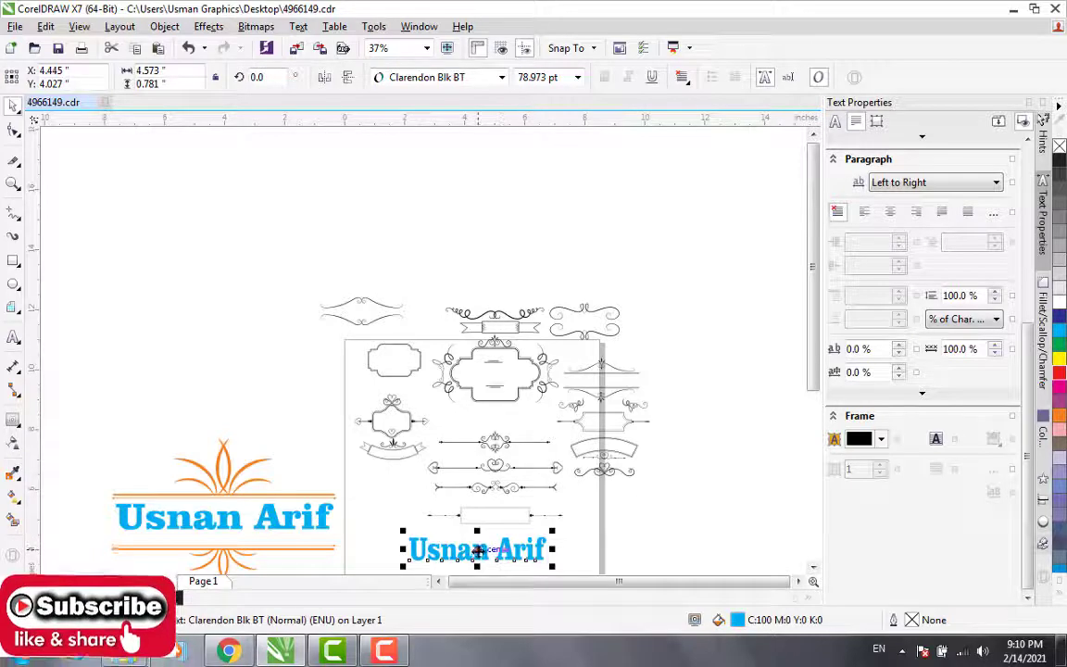
left_click_drag(477, 552, 496, 373)
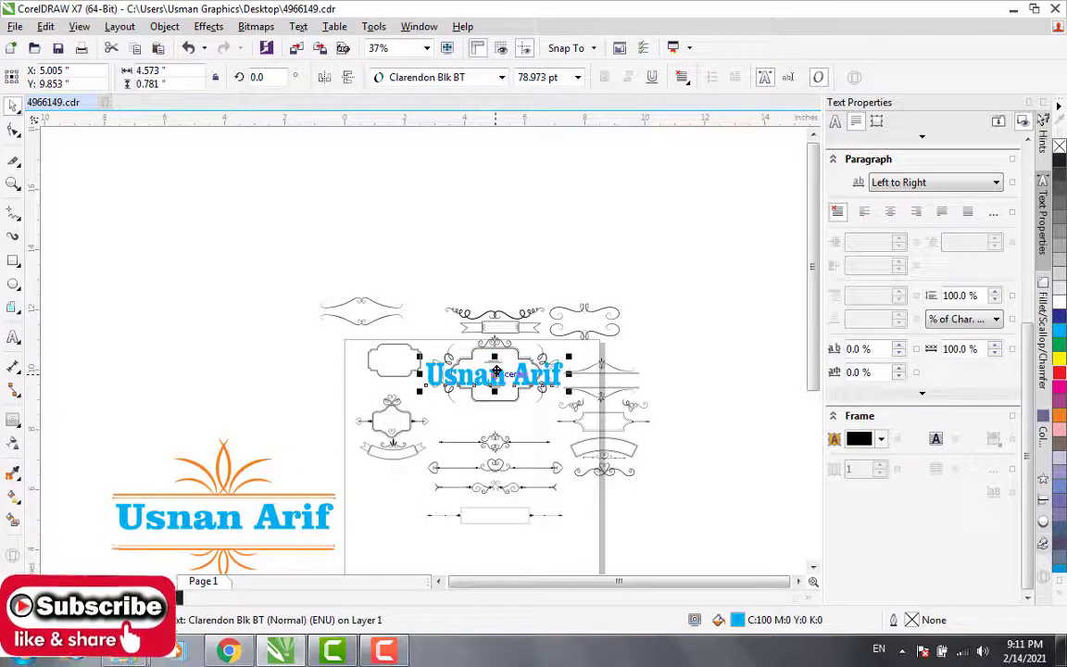
scroll(496, 371, "up", 4)
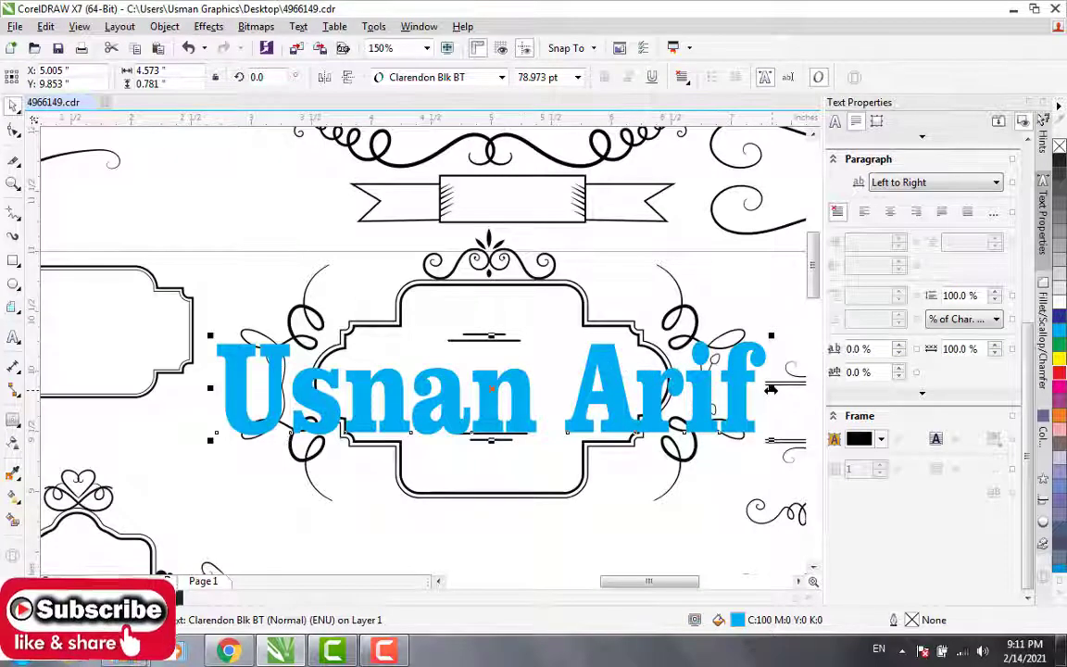
left_click_drag(765, 400, 518, 404)
left_click_drag(369, 387, 496, 383)
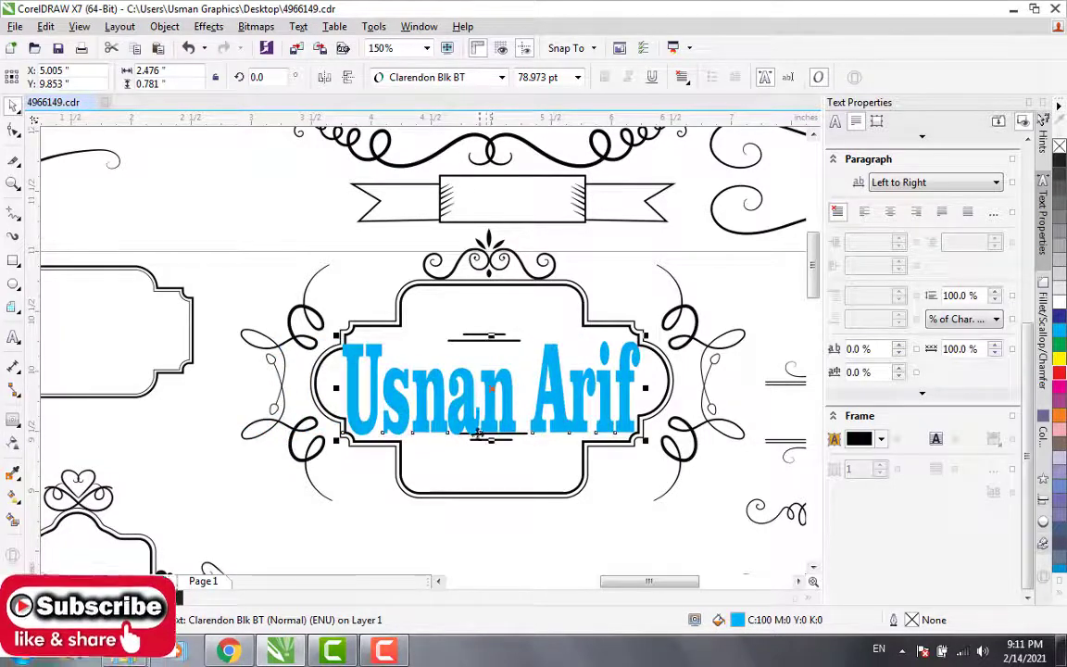
Step: Shrink the name text to about 1.81 by 0.50 inches and centre it between the double lines inside the ornate frame
left_click_drag(491, 432, 491, 405)
left_click_drag(338, 370, 378, 370)
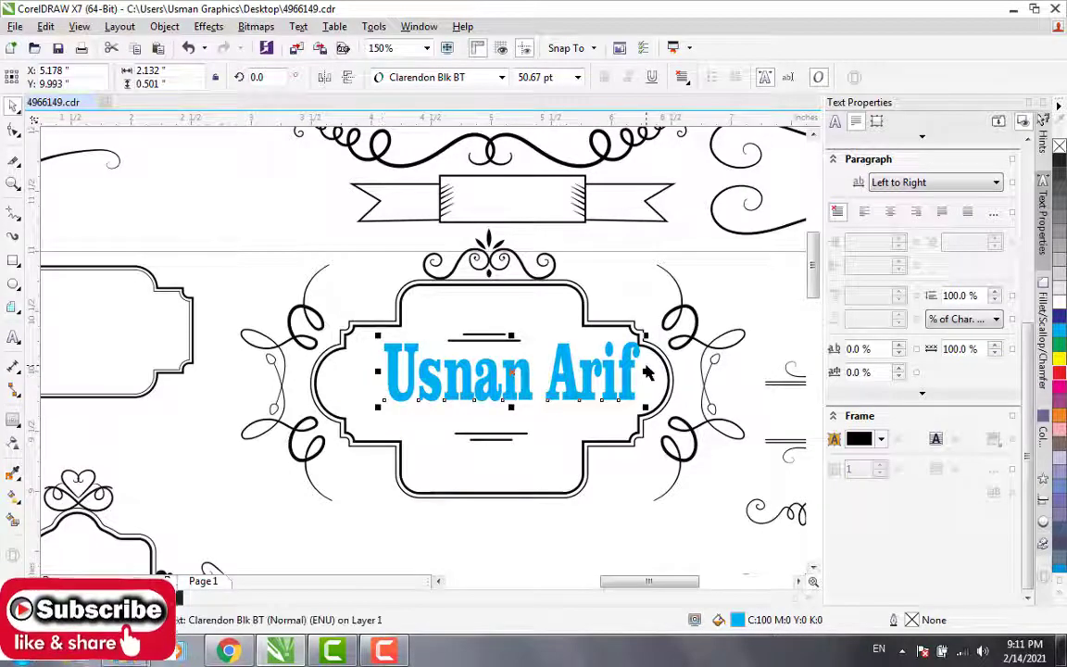
left_click_drag(647, 372, 607, 371)
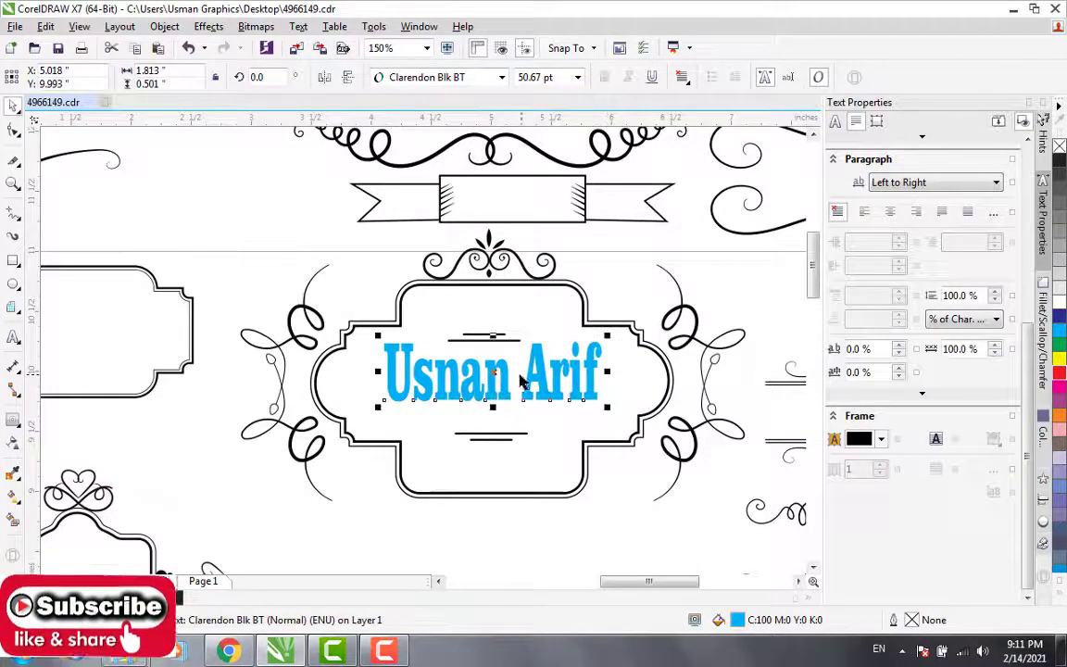
left_click_drag(492, 373, 481, 382)
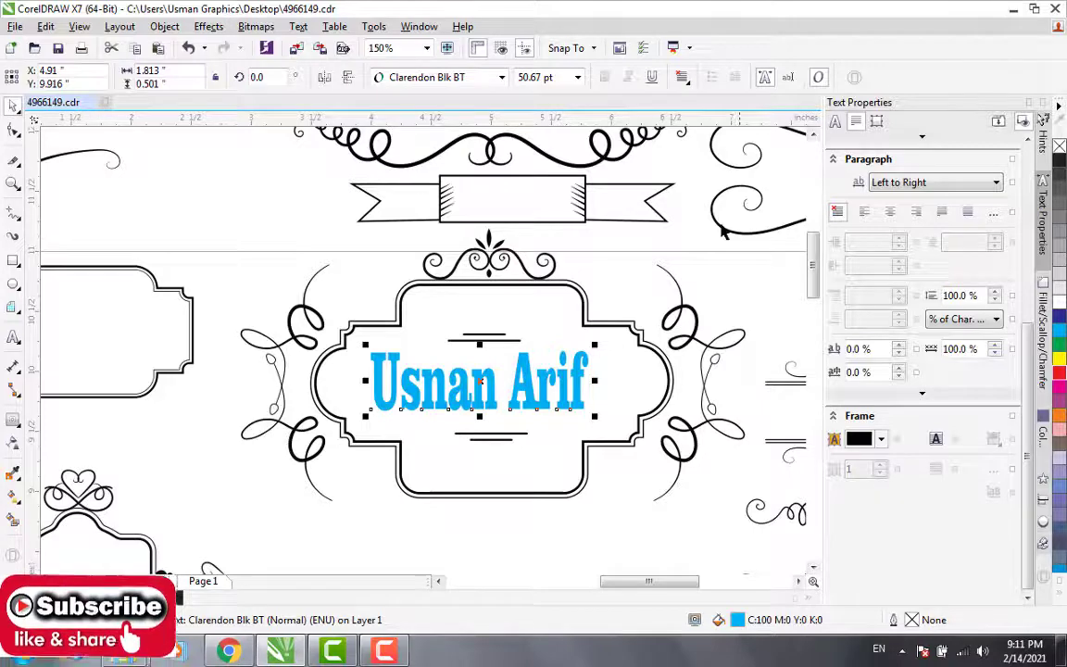
scroll(722, 236, "down", 2)
scroll(723, 235, "up", 2)
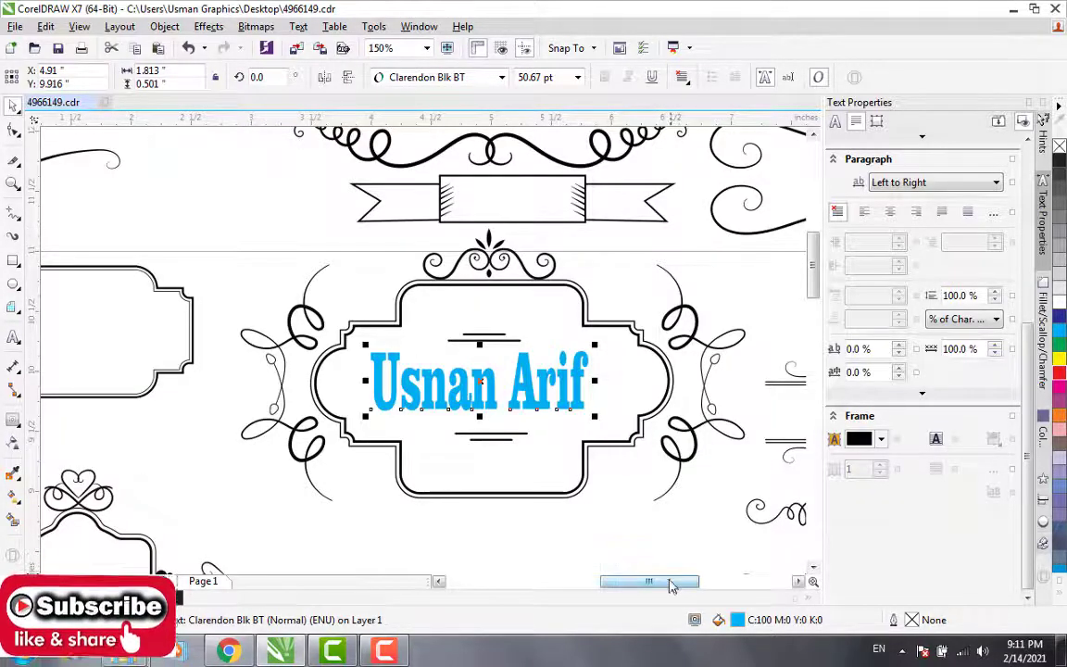
left_click_drag(672, 581, 716, 577)
scroll(716, 577, "down", 1)
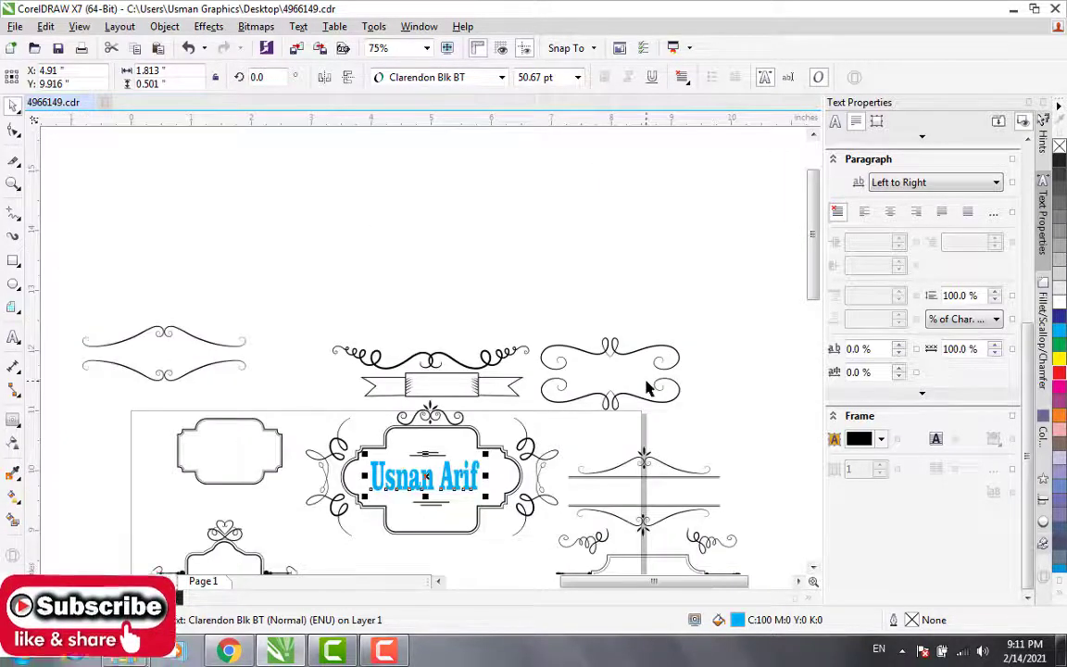
left_click(636, 352)
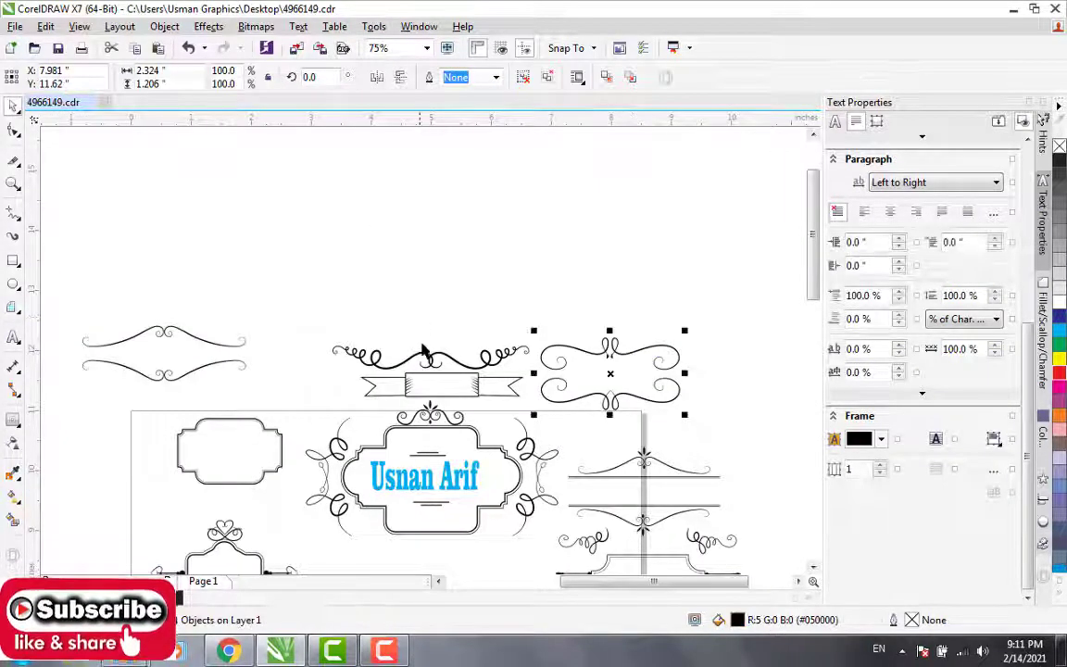
left_click(390, 357)
left_click(349, 237)
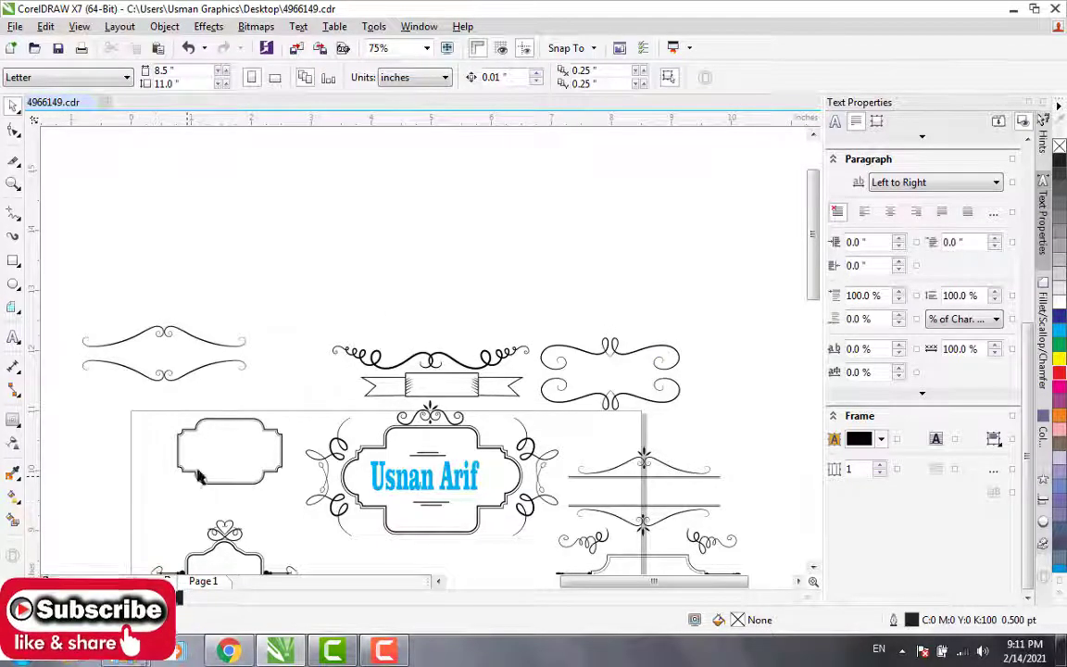
Step: Move the thin outline of the small plain frame to the empty area above the page and enlarge it to nearly twice its size
left_click(227, 427)
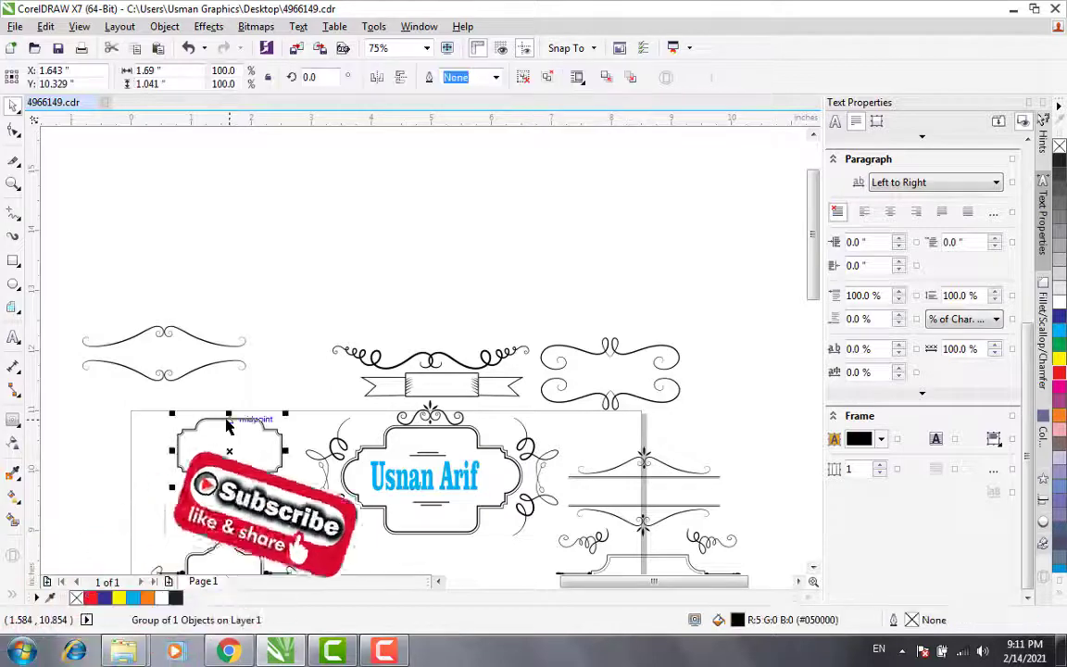
left_click_drag(220, 431, 260, 223)
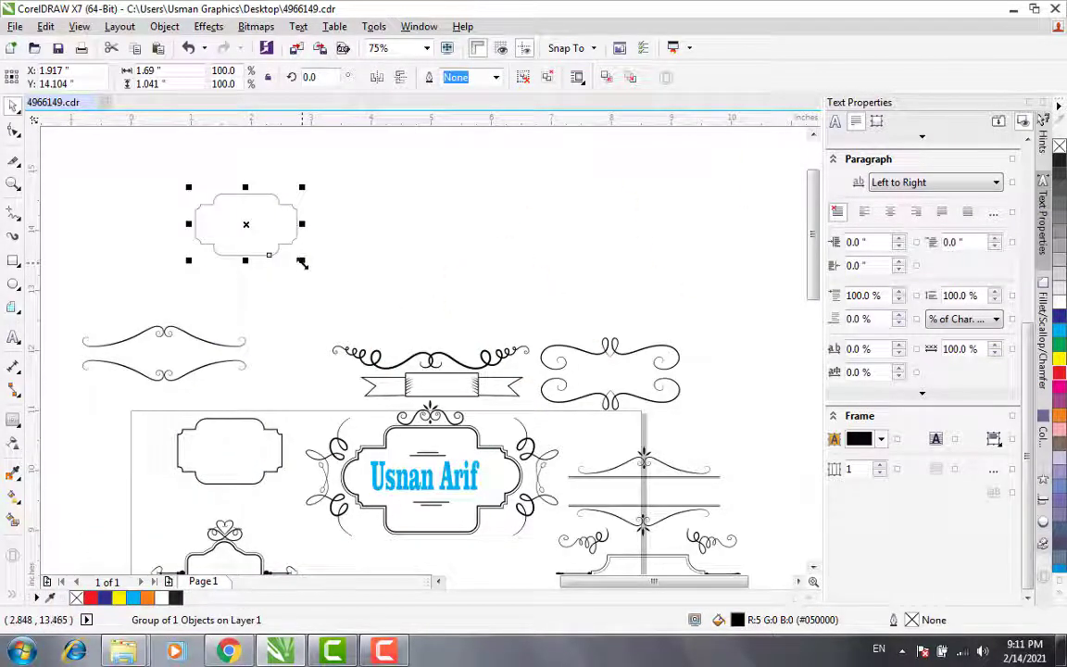
left_click_drag(302, 262, 400, 314)
left_click(469, 262)
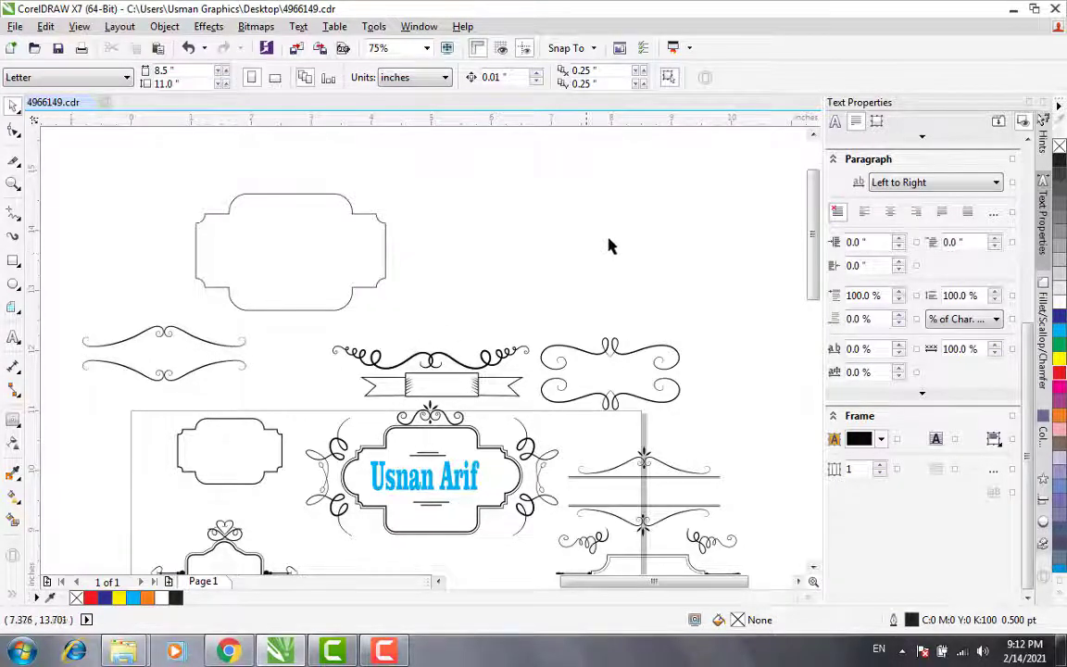
Step: Minimise the drawing and browser windows to reach the desktop, and open the jutt image in Windows Photo Viewer
left_click(1014, 9)
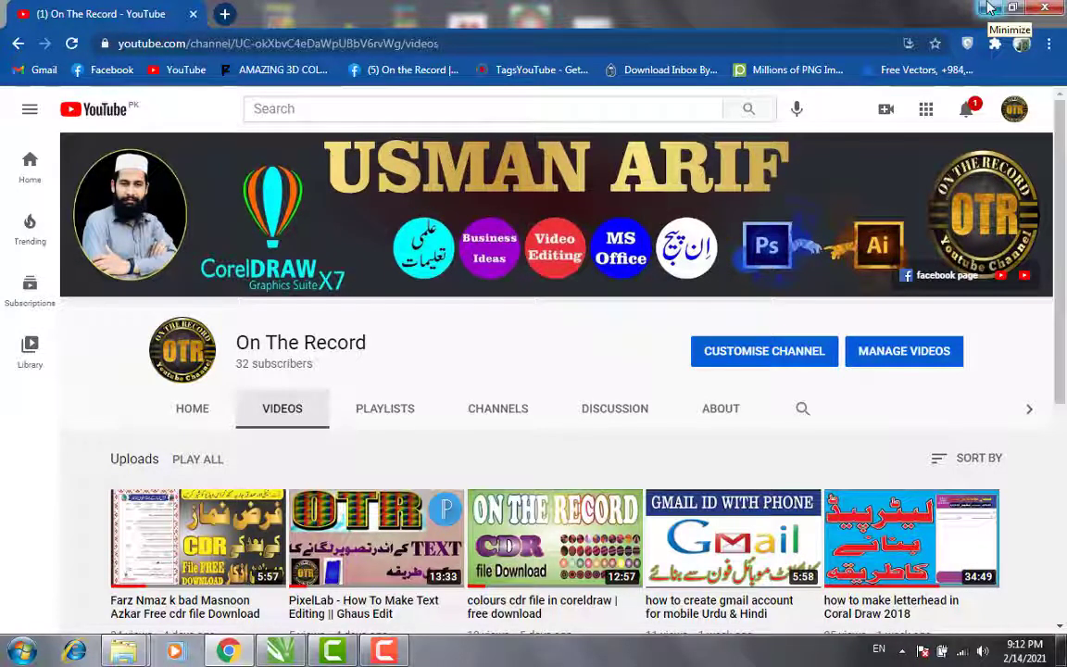
left_click(989, 7)
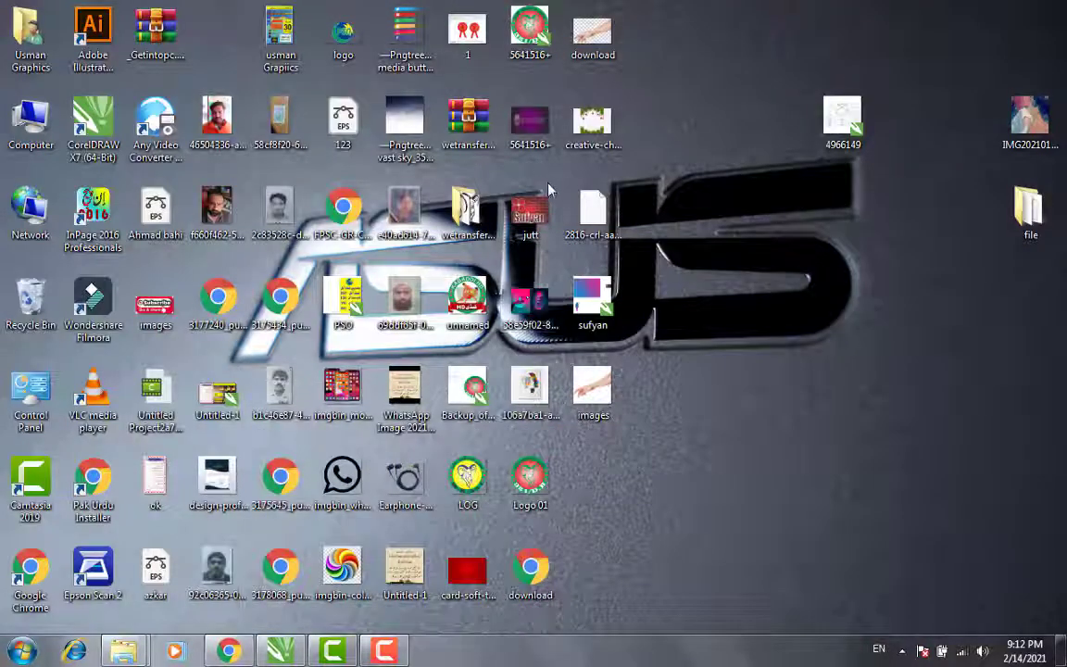
double_click(529, 212)
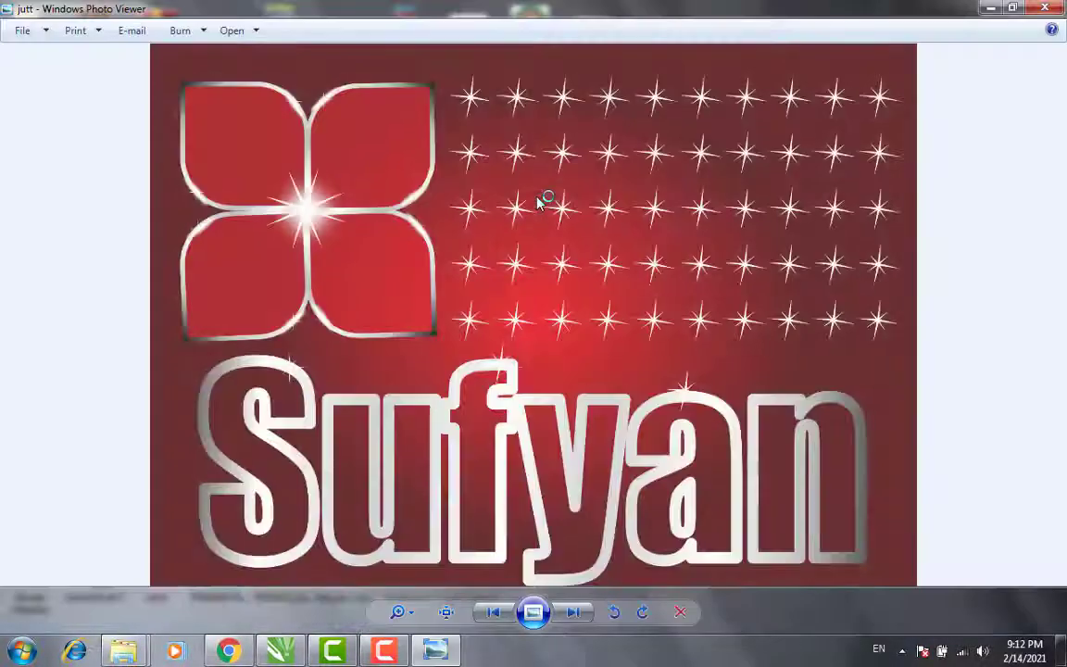